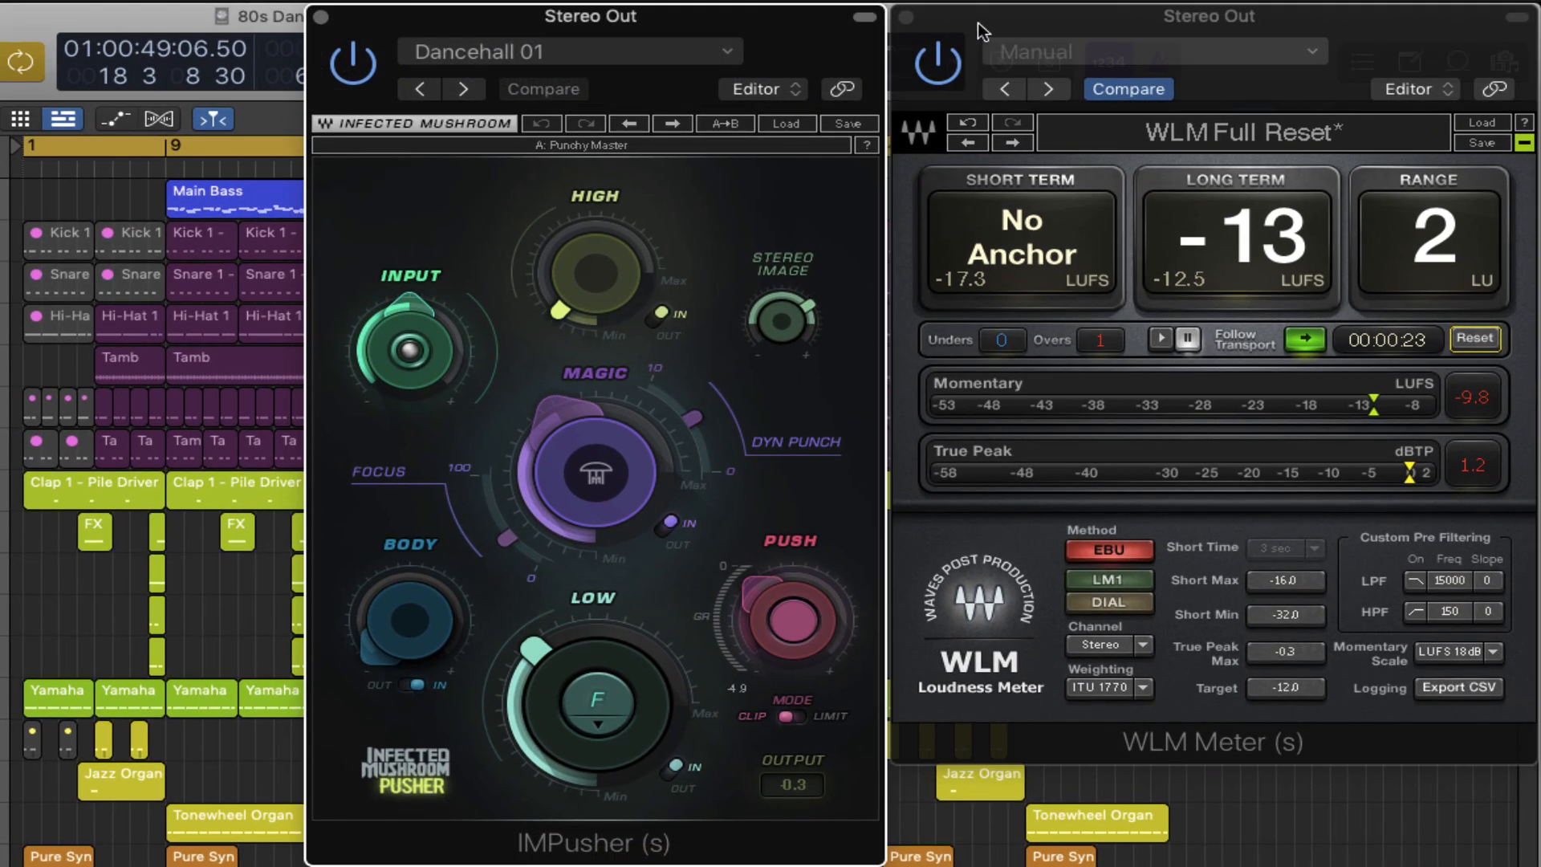
# Step: Review the IMPusher and WLM Meter plug-in windows on the Stereo Out channel
pyautogui.click(979, 24)
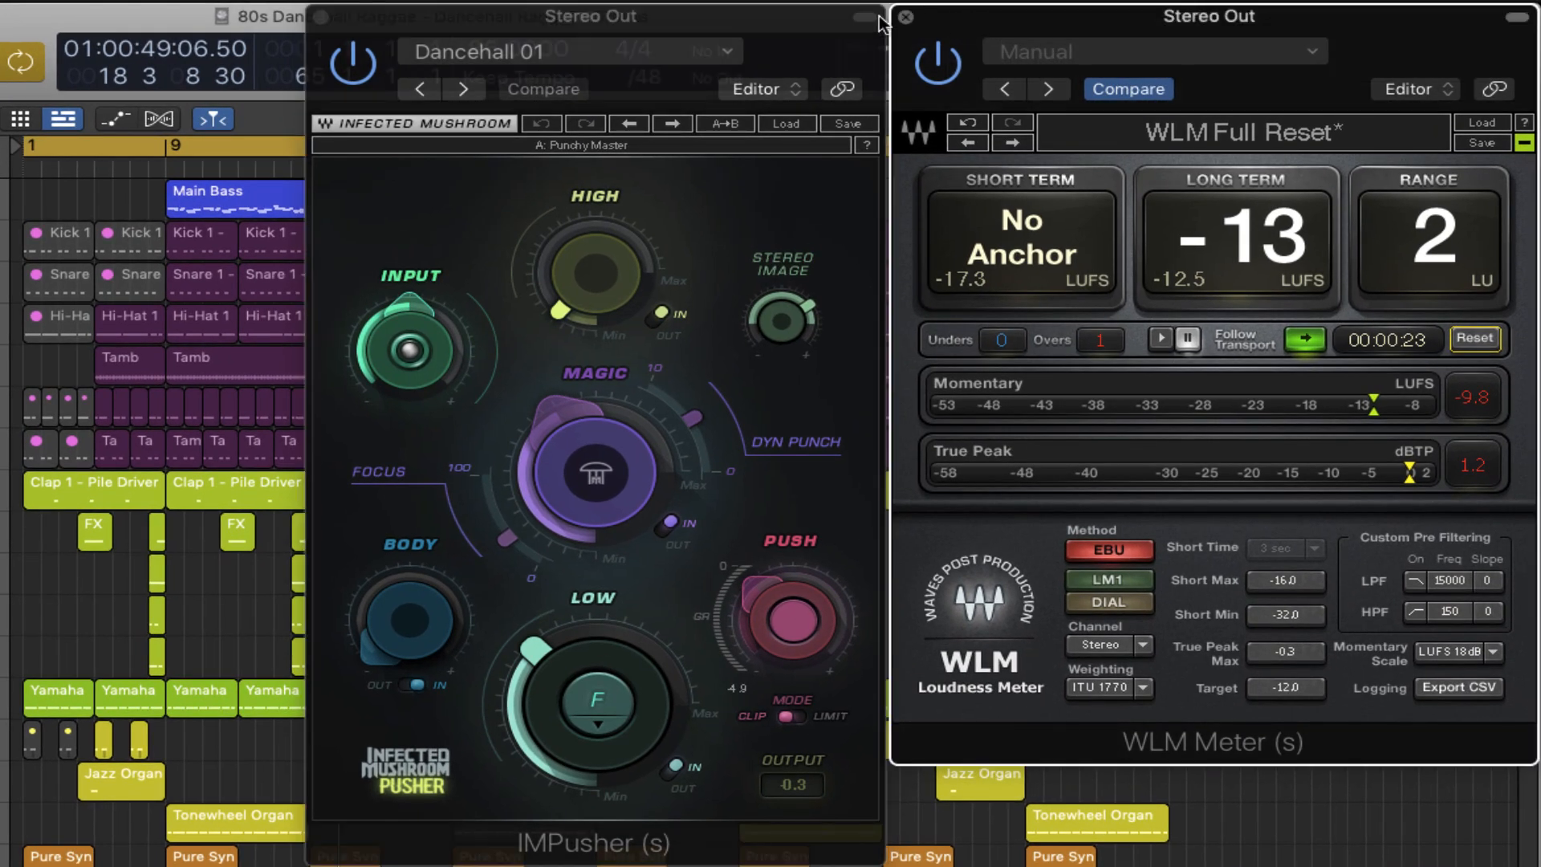
pyautogui.click(769, 21)
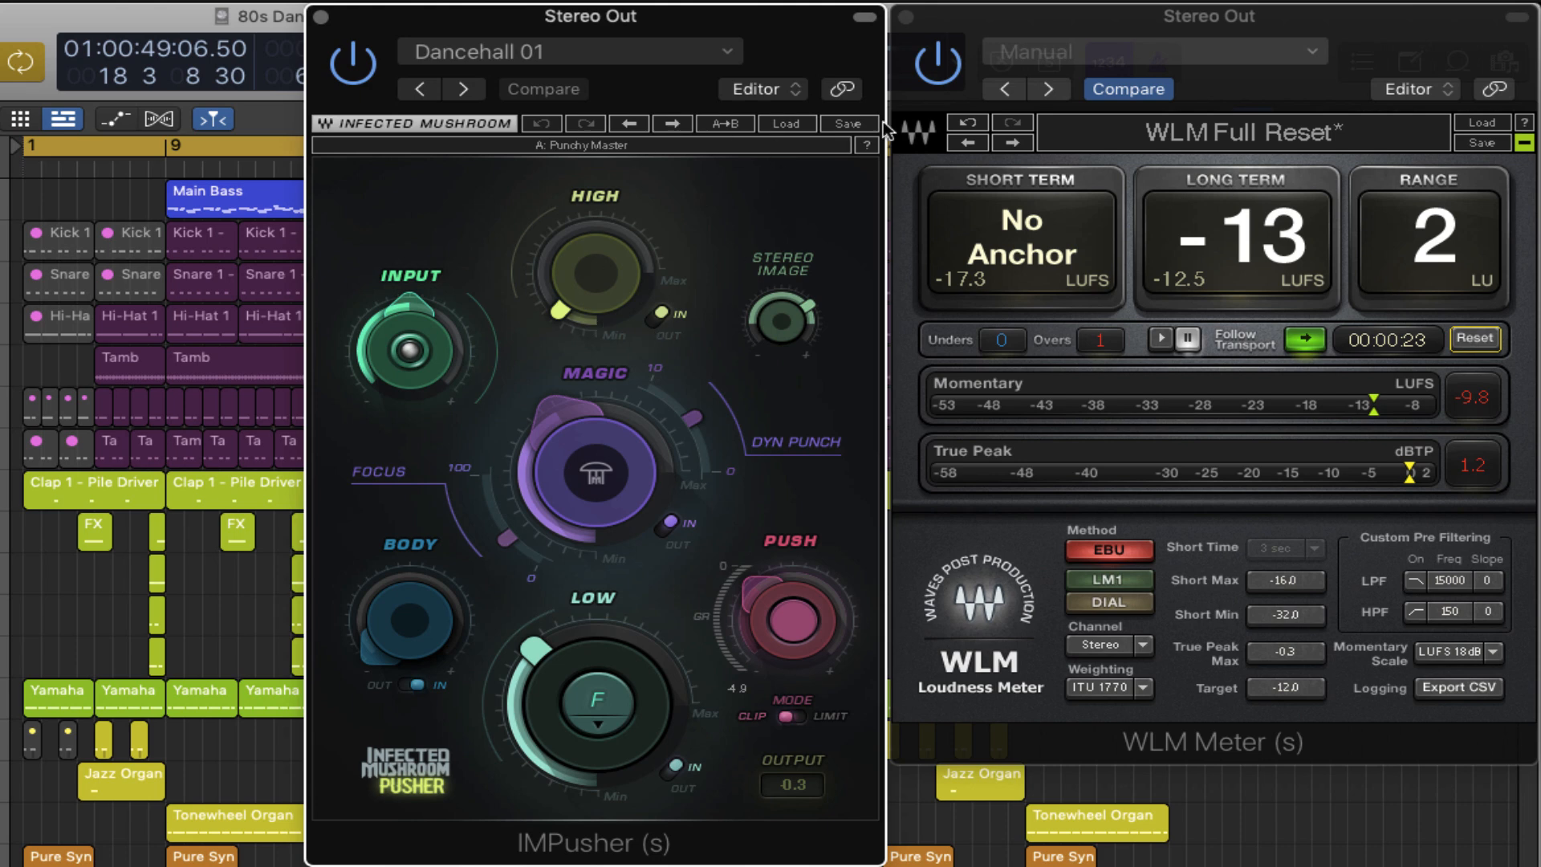
pyautogui.click(1001, 23)
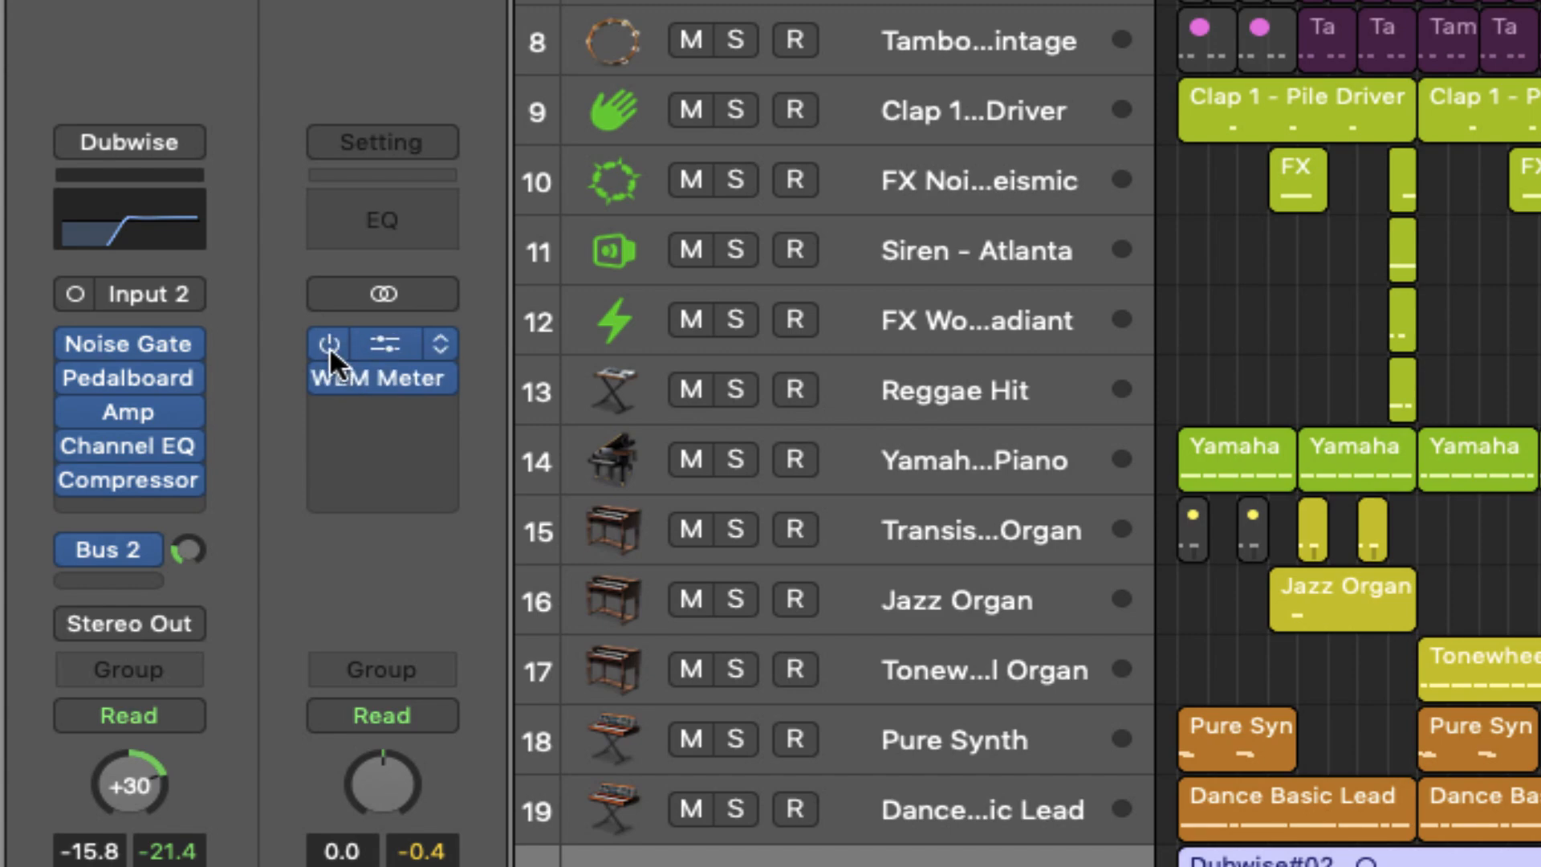
# Step: Bypass the plug-ins on the stereo output and the Drums bus, and mute every track except the kick
pyautogui.click(330, 346)
pyautogui.click(327, 371)
pyautogui.click(420, 170)
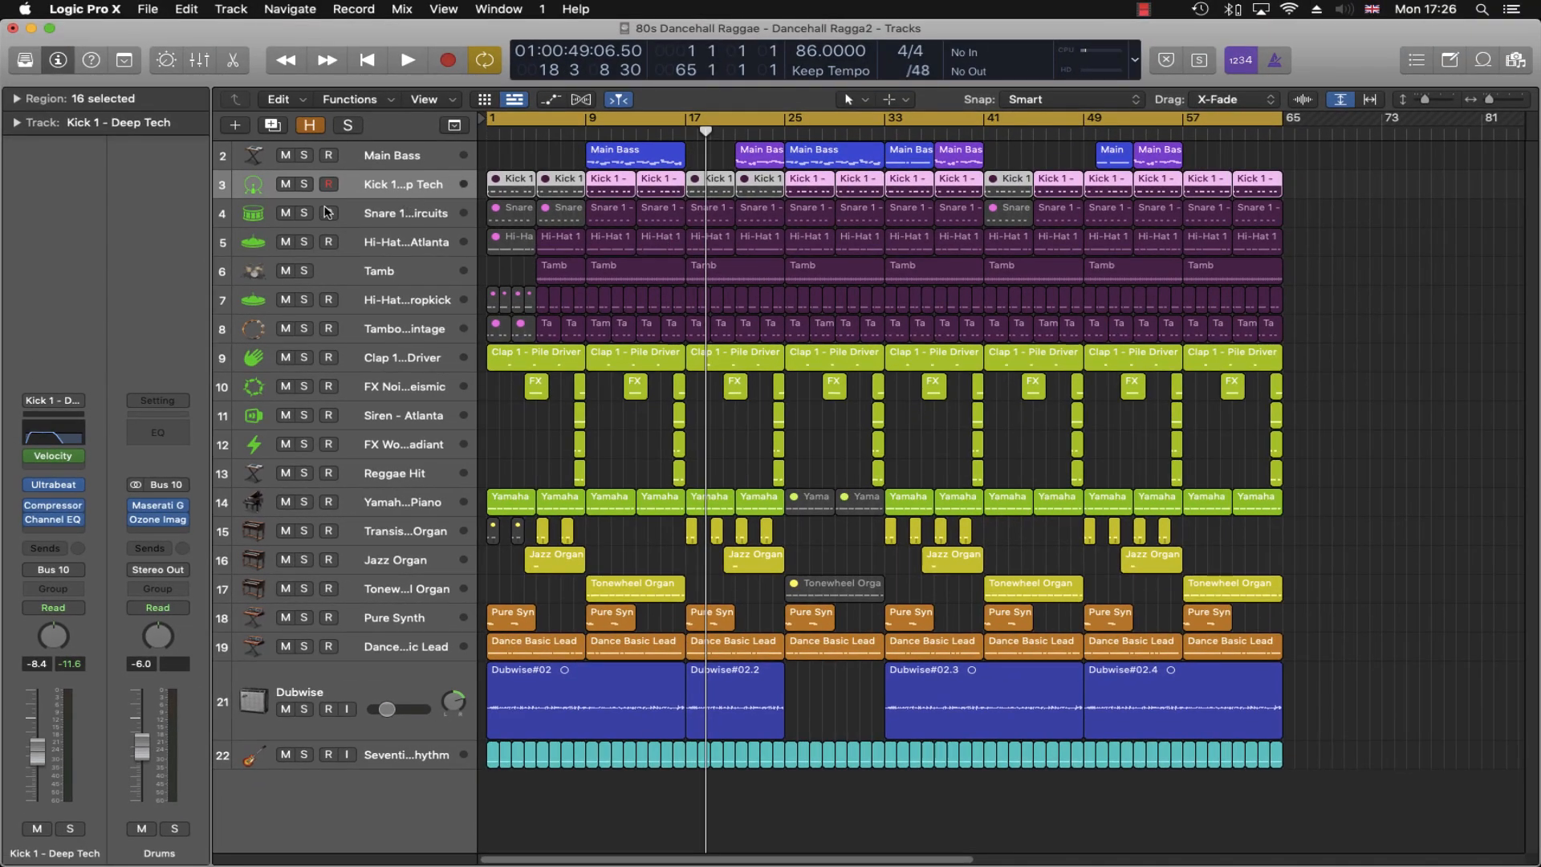
pyautogui.keyDown('alt'); pyautogui.click(285, 155); pyautogui.keyUp('alt')
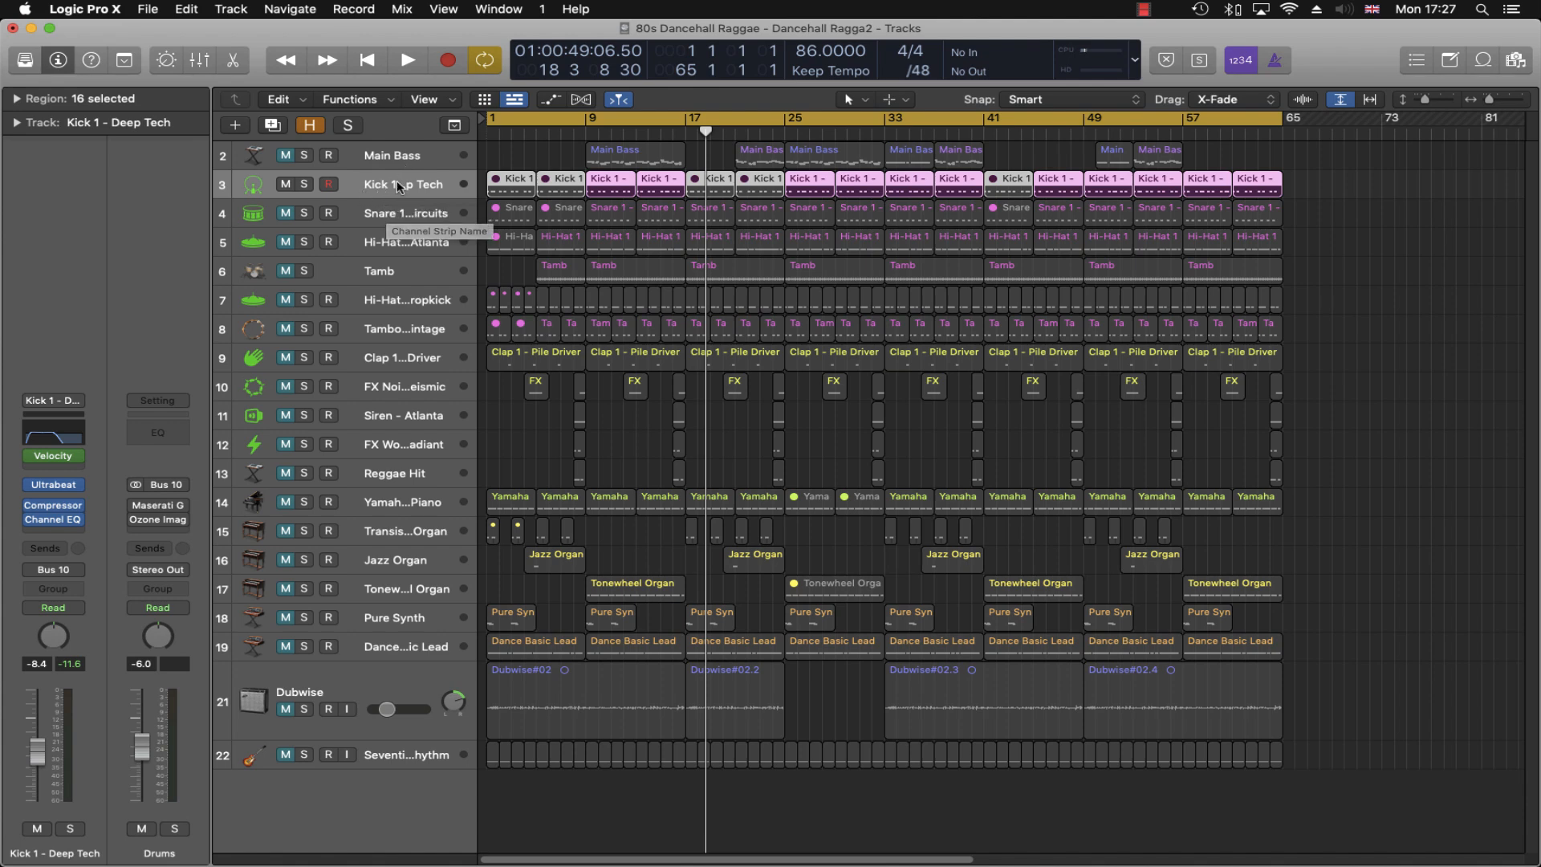
# Step: Select the kick, snare, Hi-Hat 1 and Tamb tracks together and route their output to Bus 10 → Drums
pyautogui.keyDown('shift'); pyautogui.click(385, 215); pyautogui.keyUp('shift')
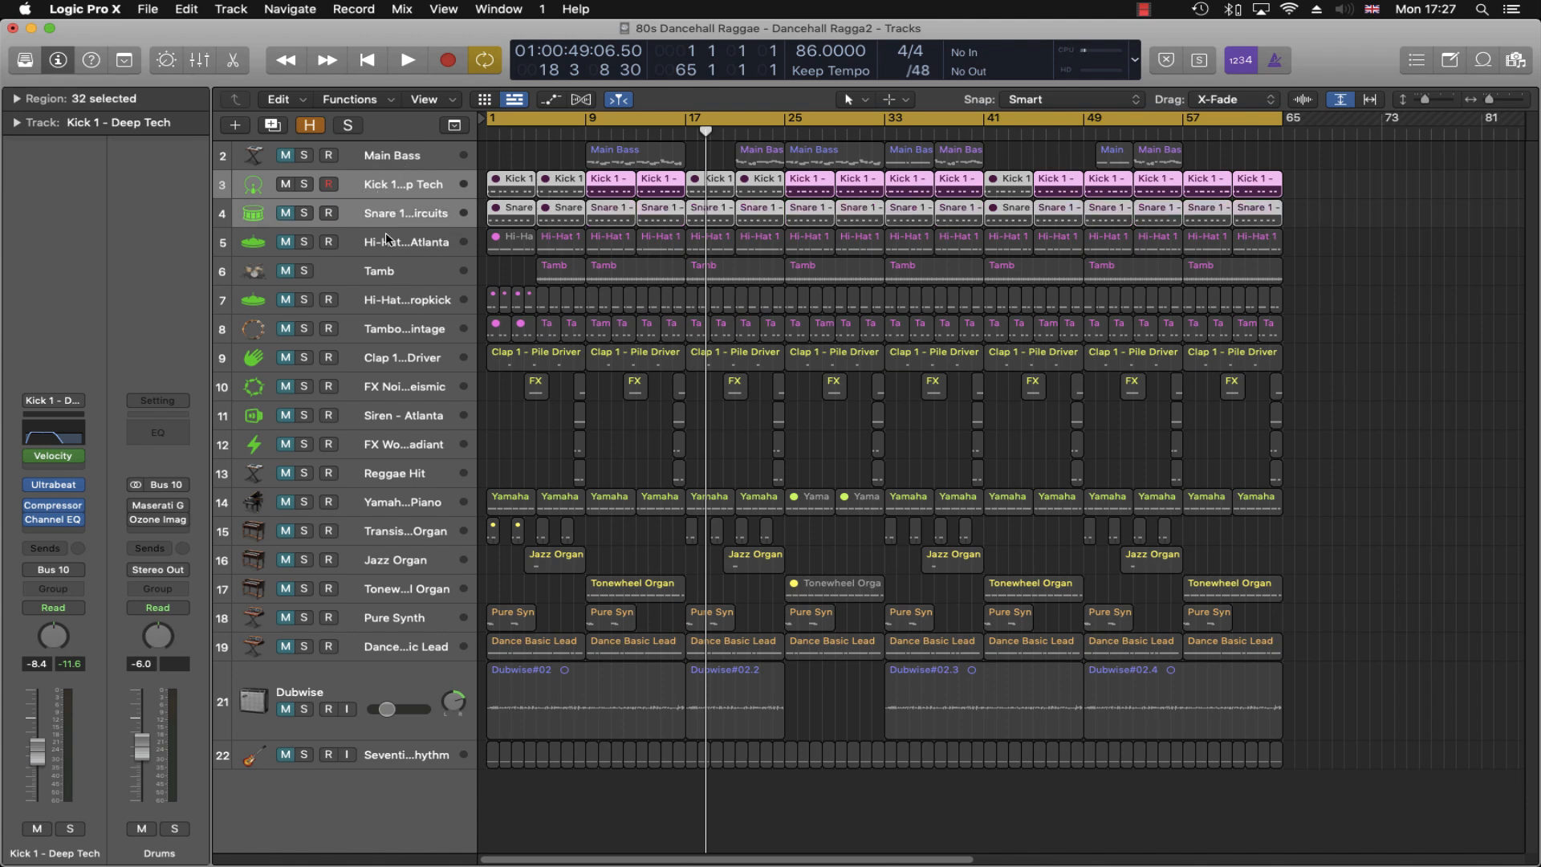
pyautogui.keyDown('shift'); pyautogui.click(387, 245); pyautogui.keyUp('shift')
pyautogui.keyDown('shift'); pyautogui.click(384, 277); pyautogui.keyUp('shift')
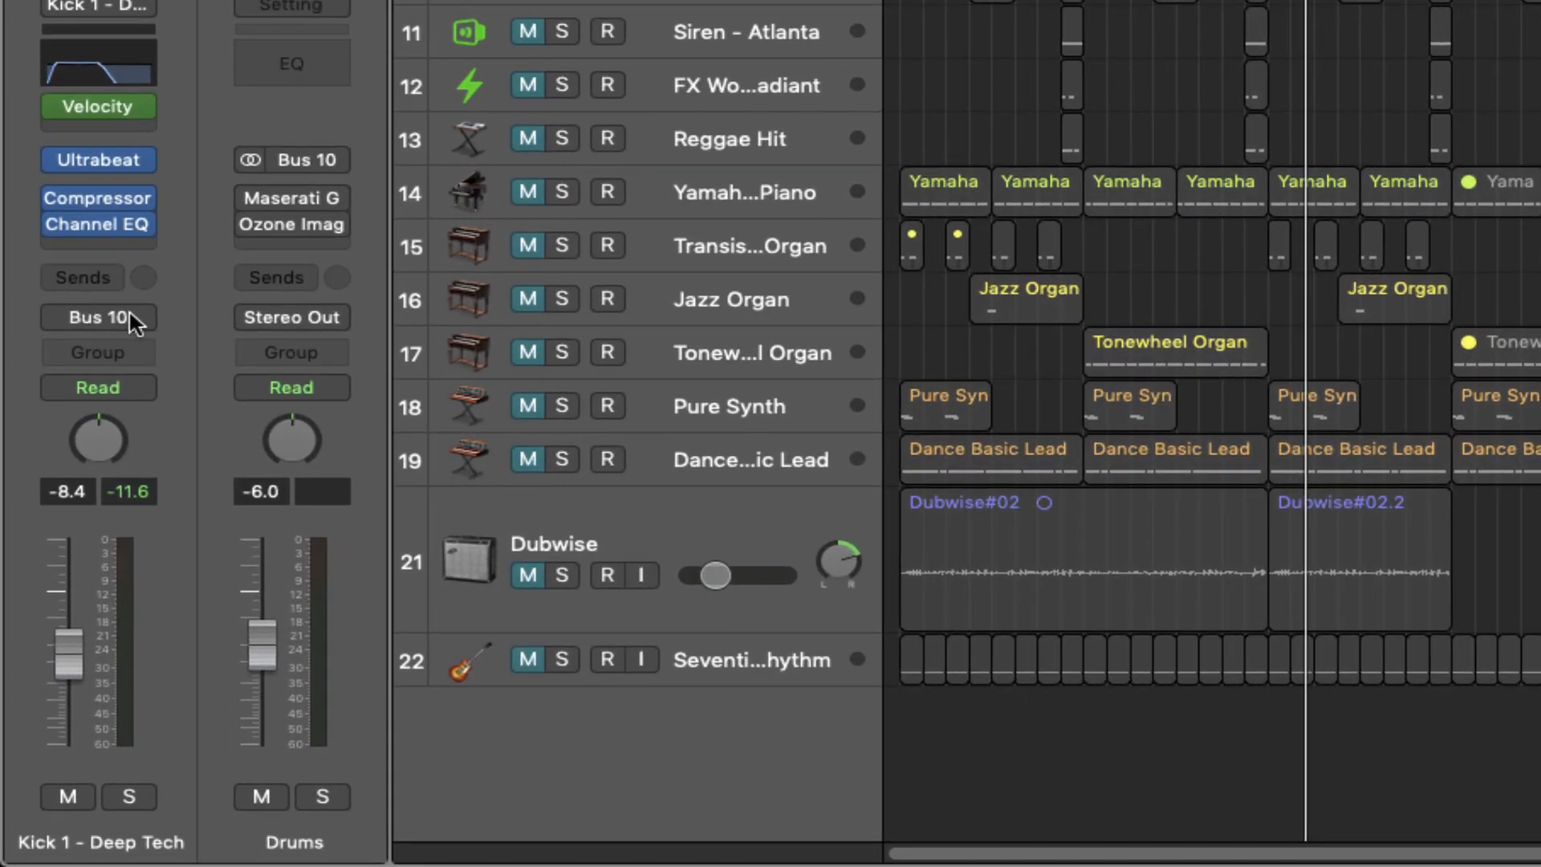
pyautogui.click(133, 318)
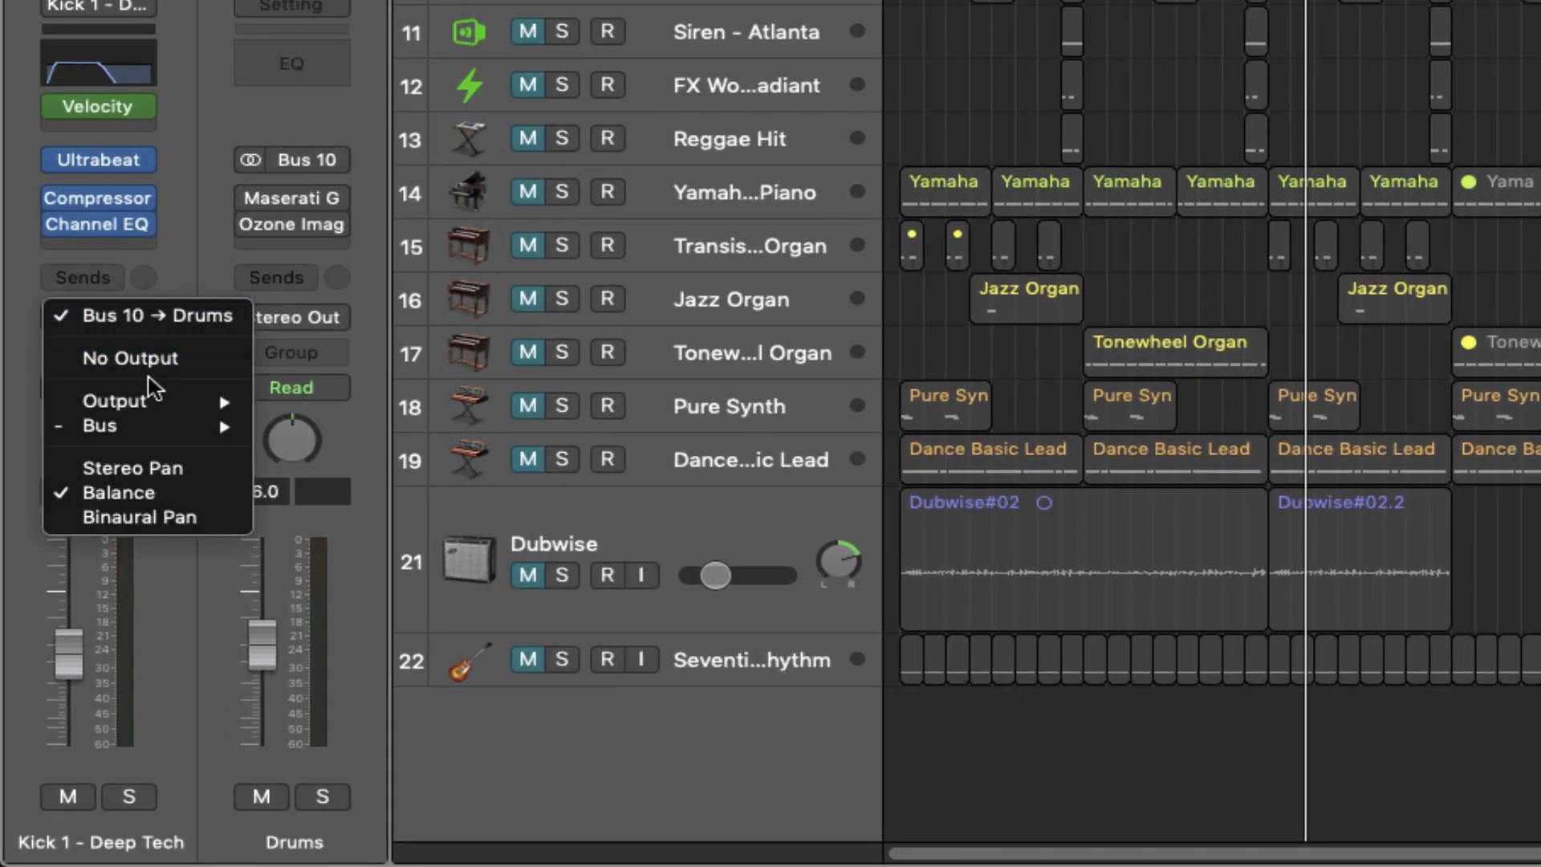
pyautogui.moveTo(229, 403)
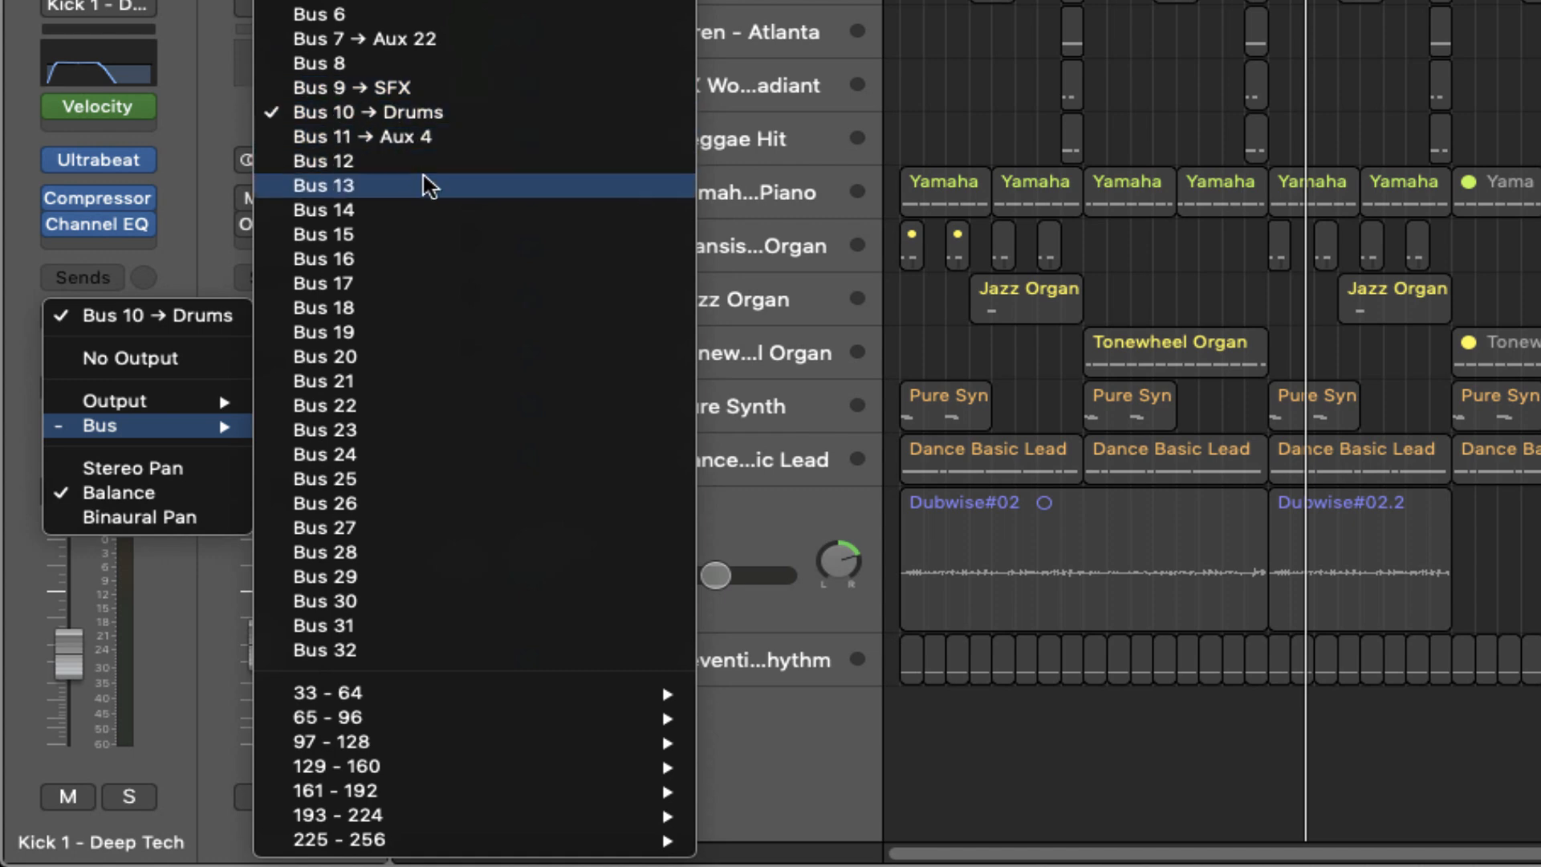
pyautogui.click(363, 112)
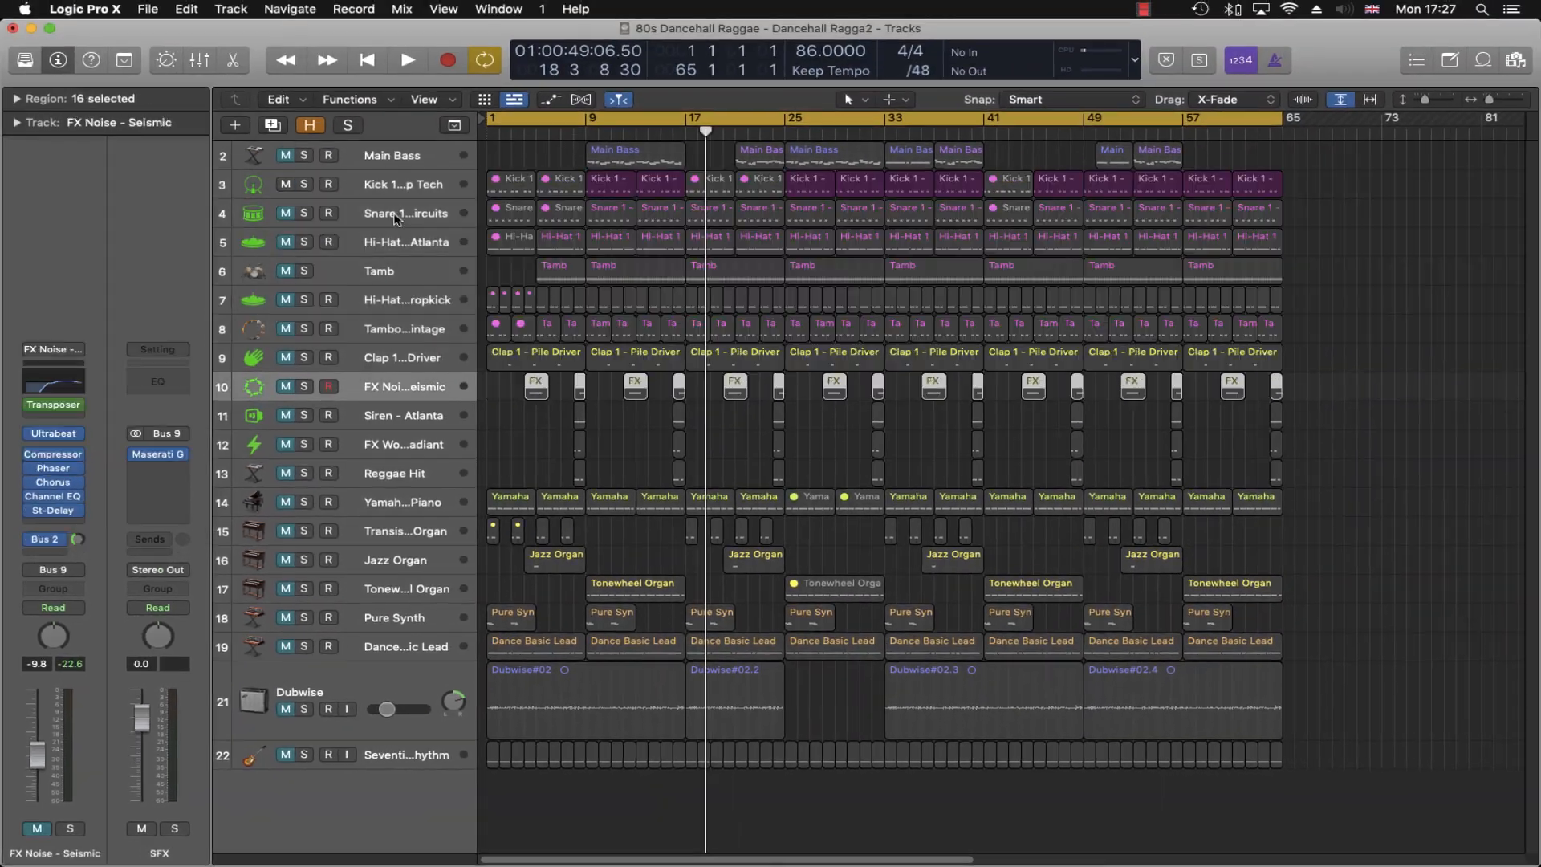
# Step: Check the channel strip routing of the FX Noise, Hi-Hat 1, Tamb and kick tracks
pyautogui.click(479, 67)
pyautogui.click(391, 241)
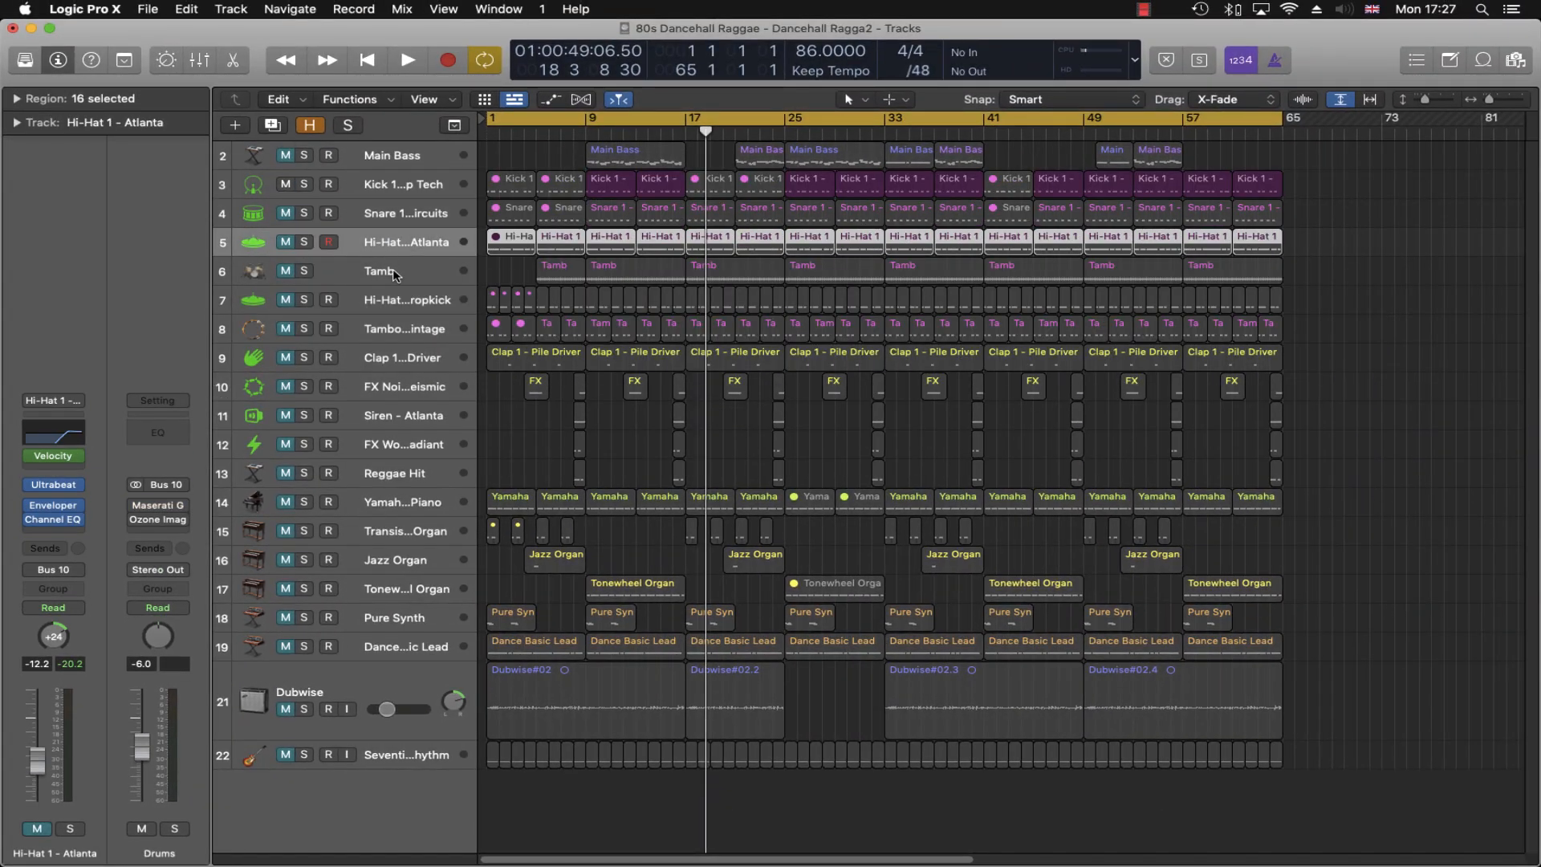
pyautogui.click(403, 275)
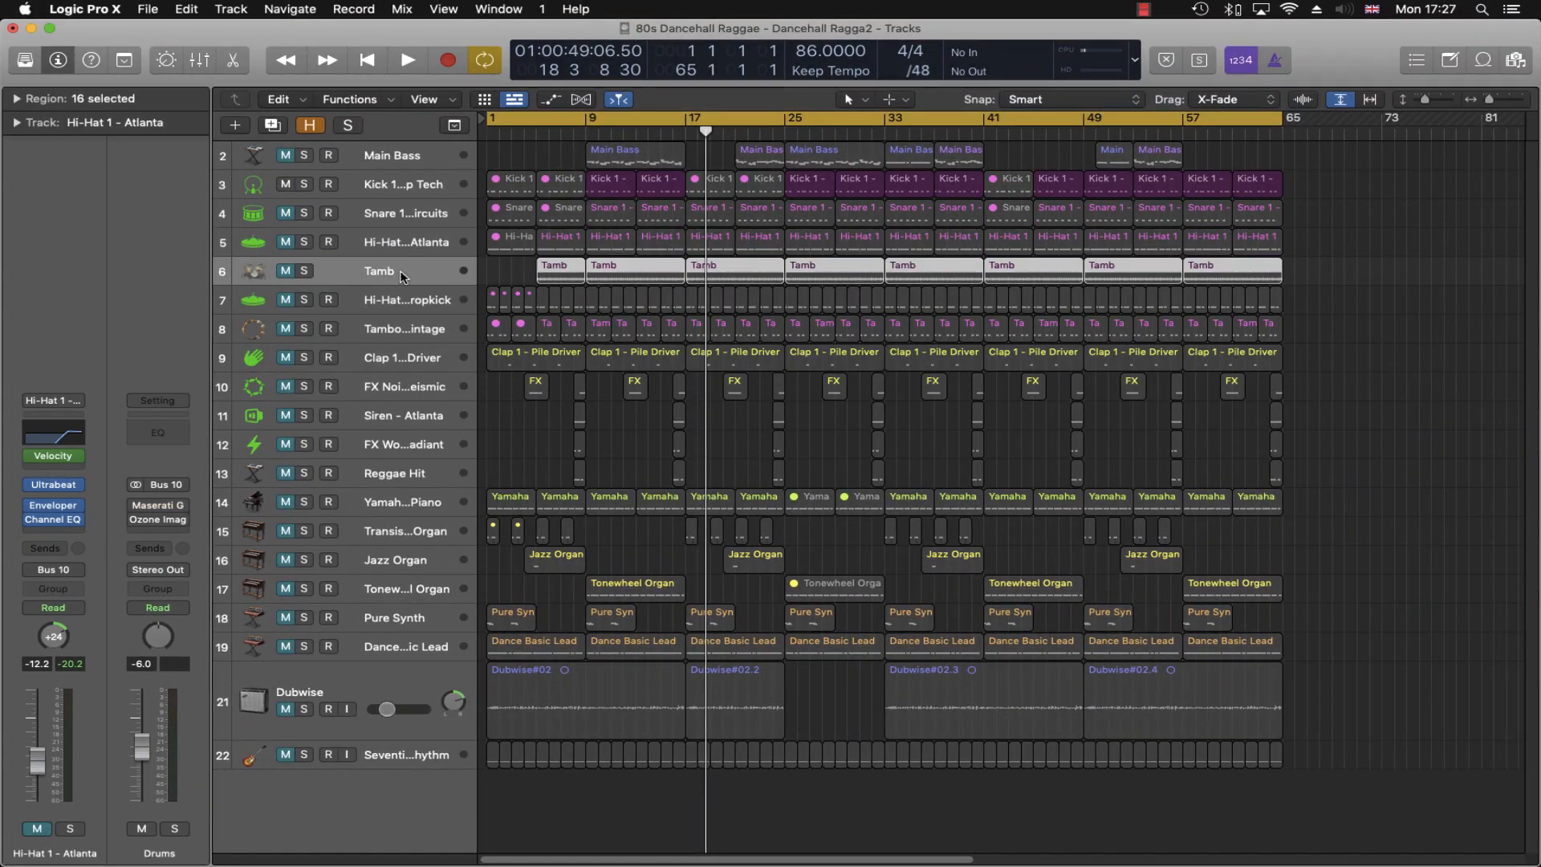
pyautogui.click(401, 182)
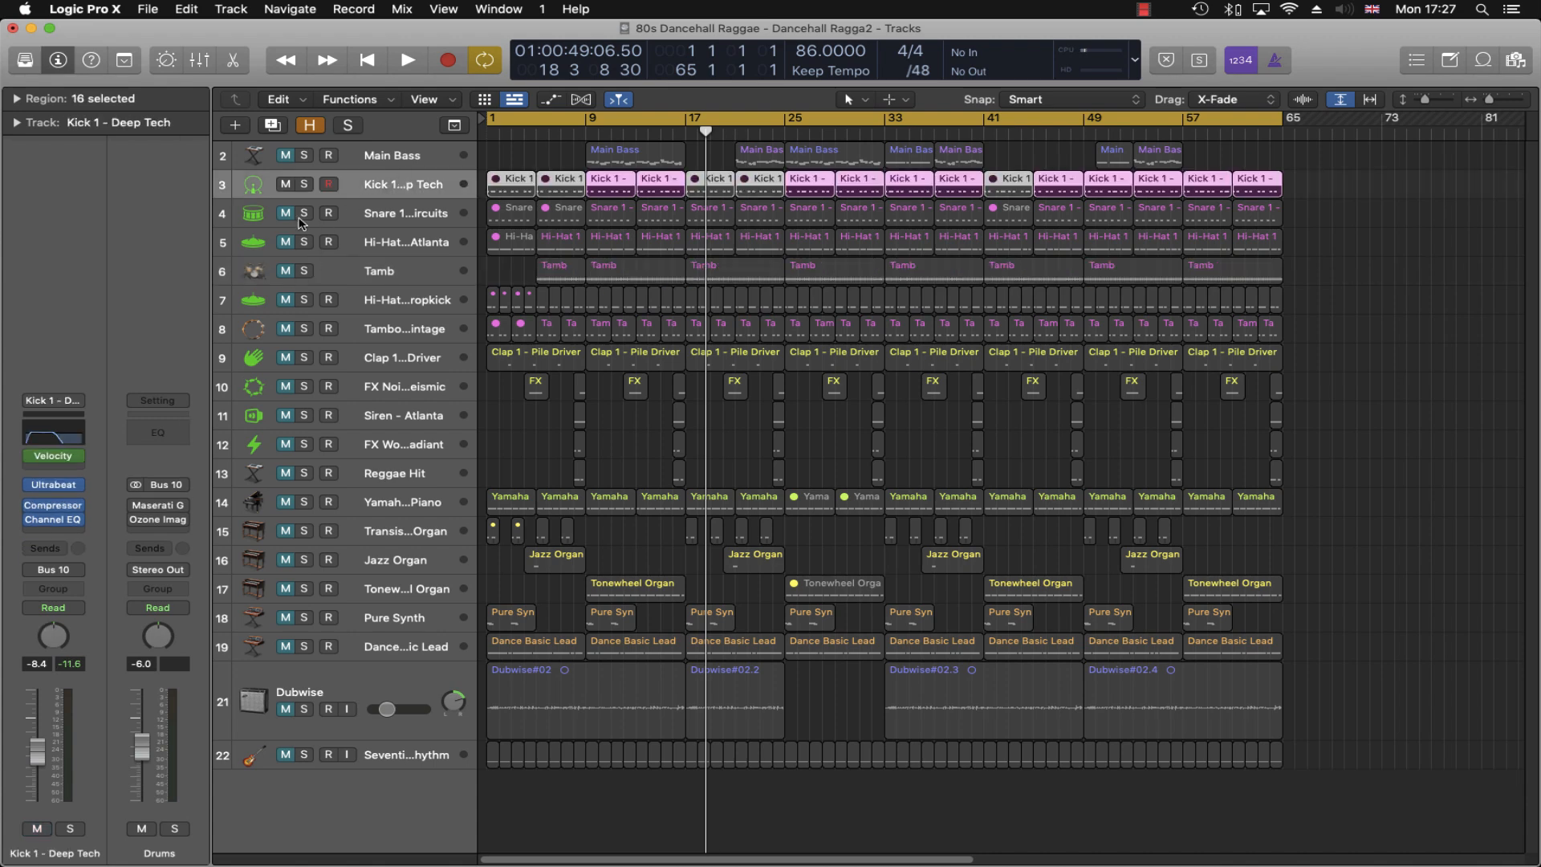
# Step: Set the cycle range to bars 9–17 around the kick regions and play them with the kick's Compressor open
pyautogui.click(628, 187)
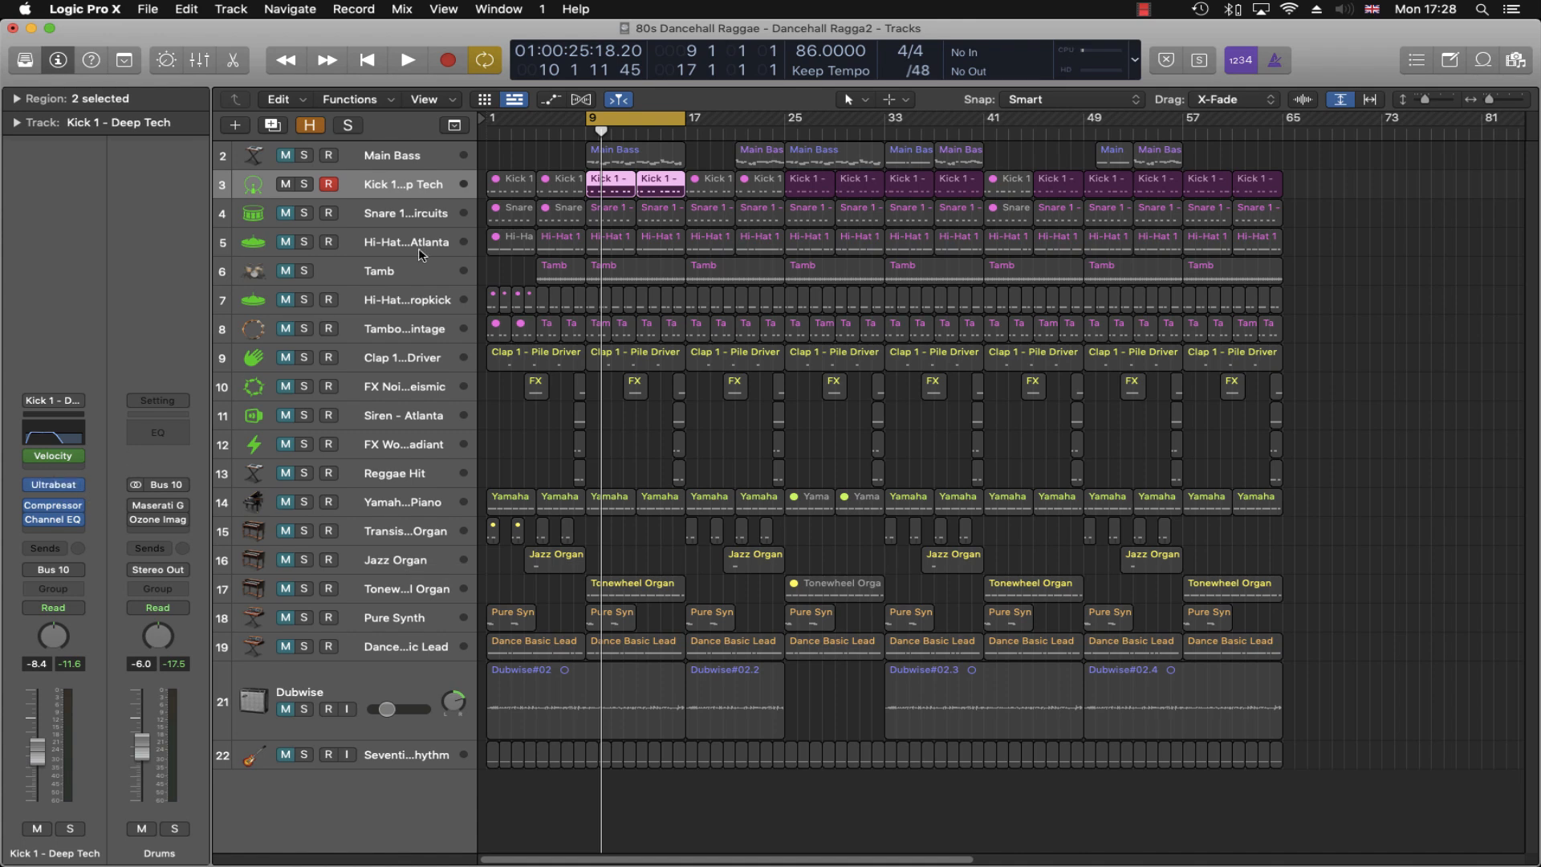
pyautogui.click(53, 512)
pyautogui.moveTo(1021, 258); pyautogui.dragTo(1029, 196)
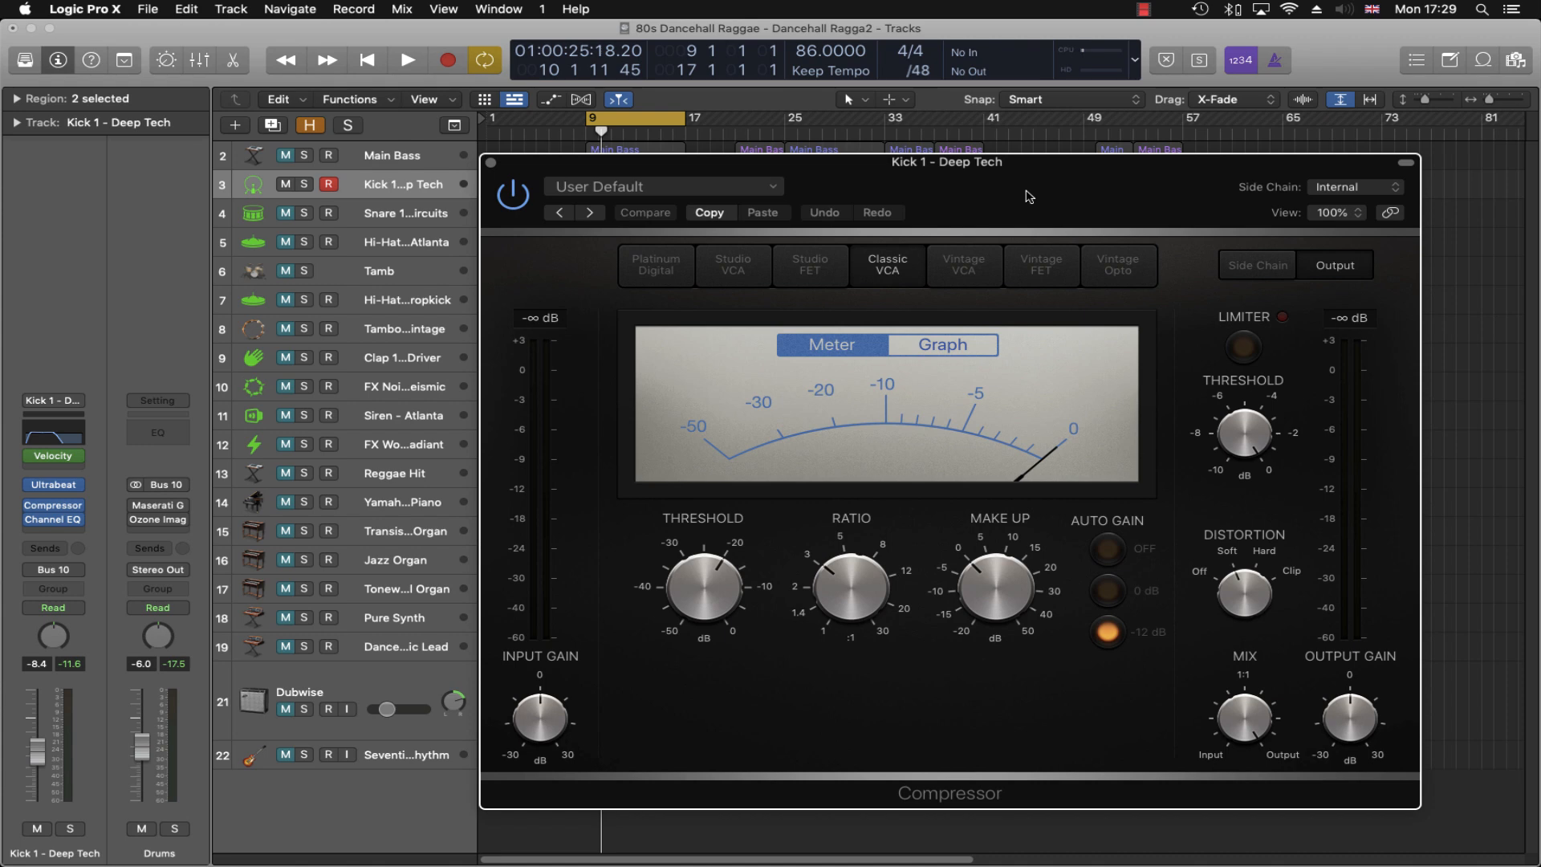
pyautogui.press('space')
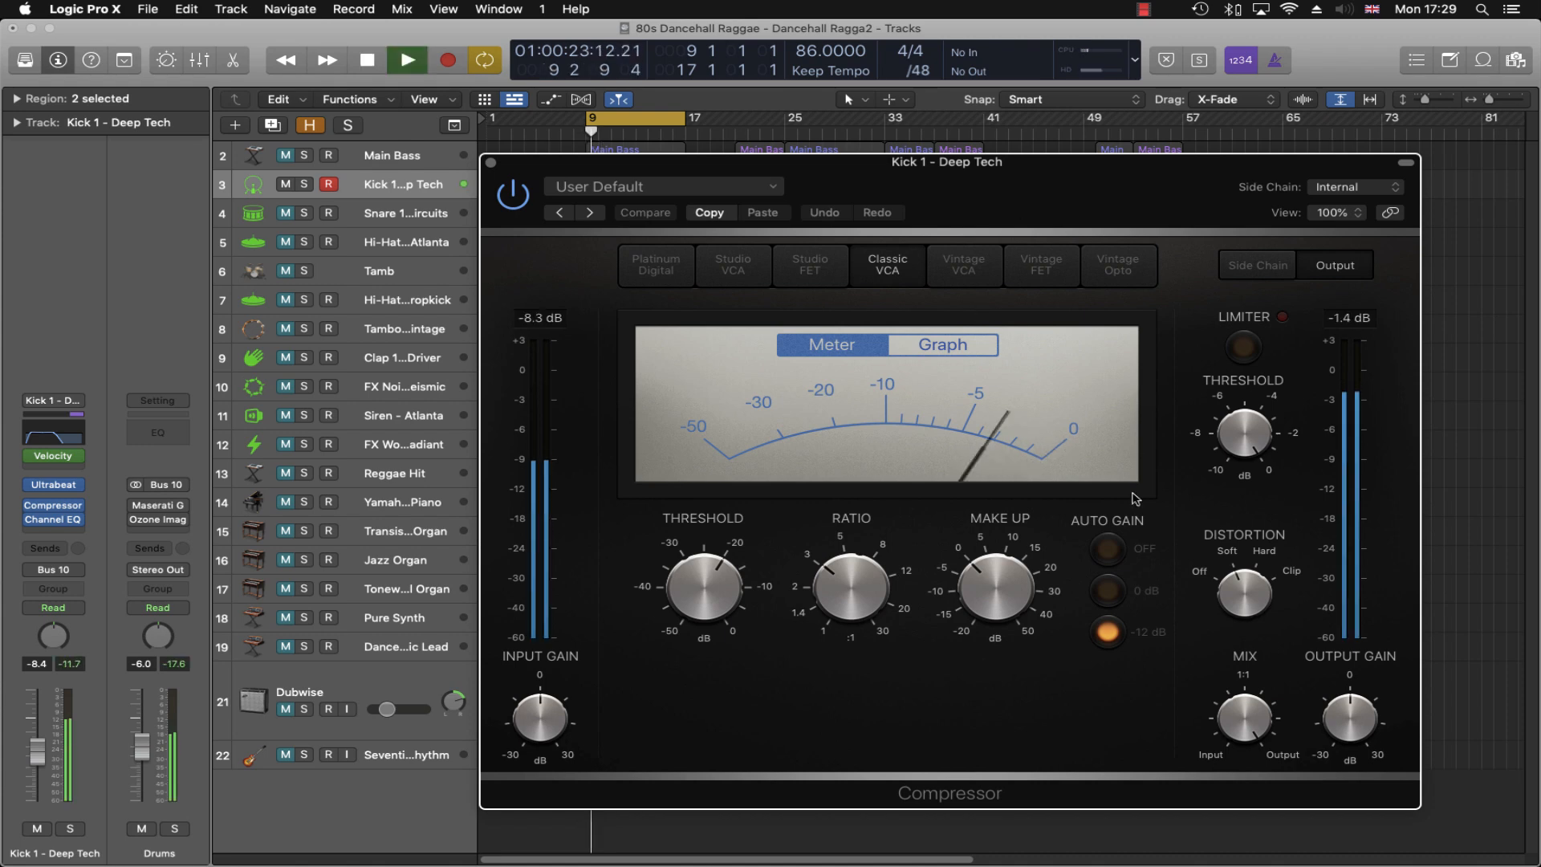
# Step: Compare the kick with its Channel EQ bypassed and active during playback, and close the kick's plug-in windows
pyautogui.click(53, 520)
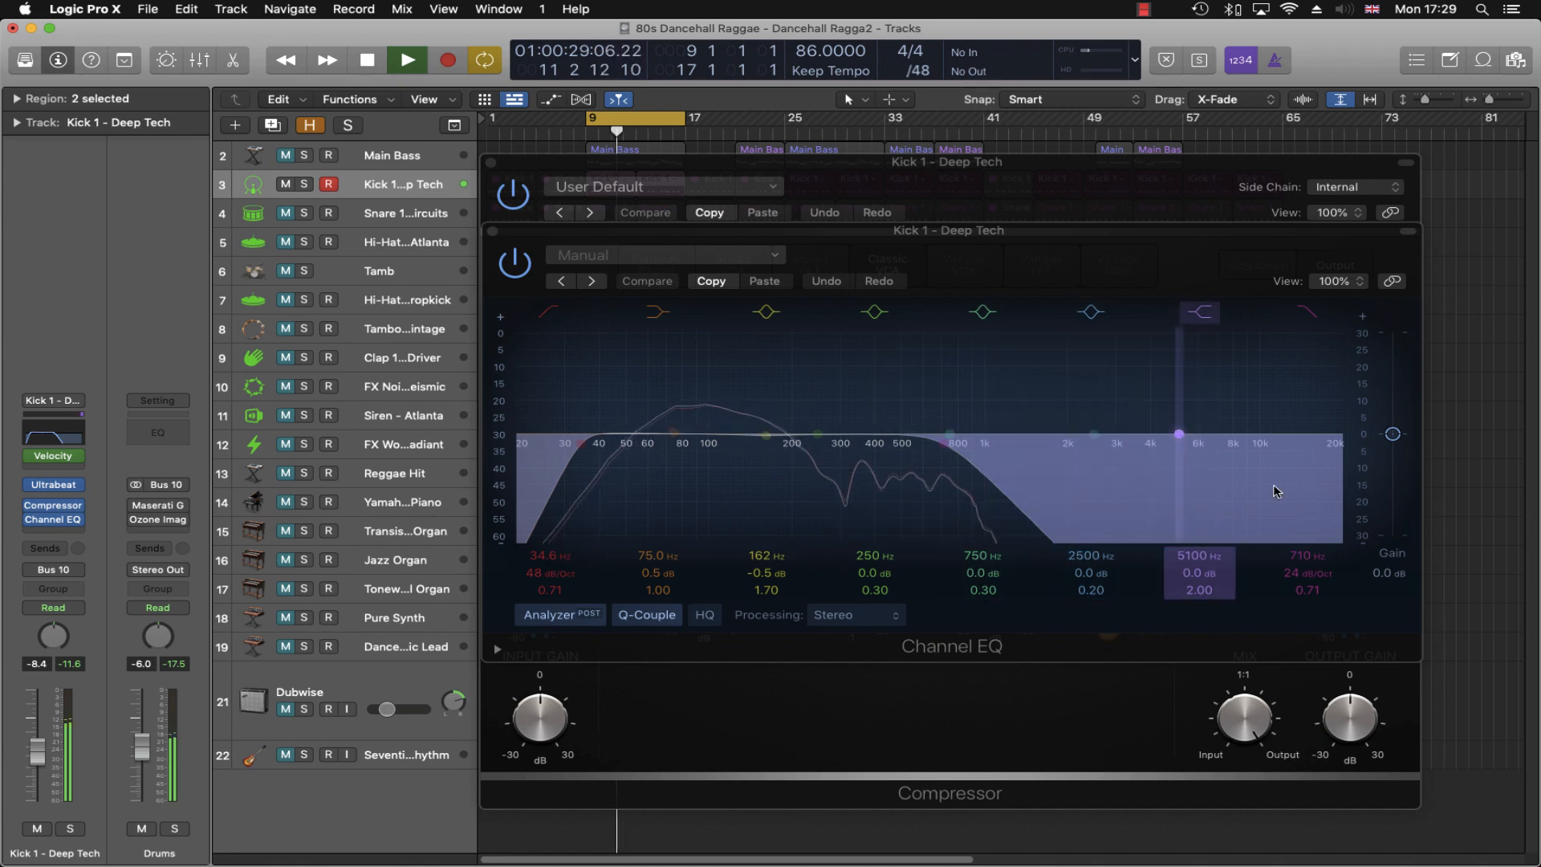
pyautogui.click(518, 271)
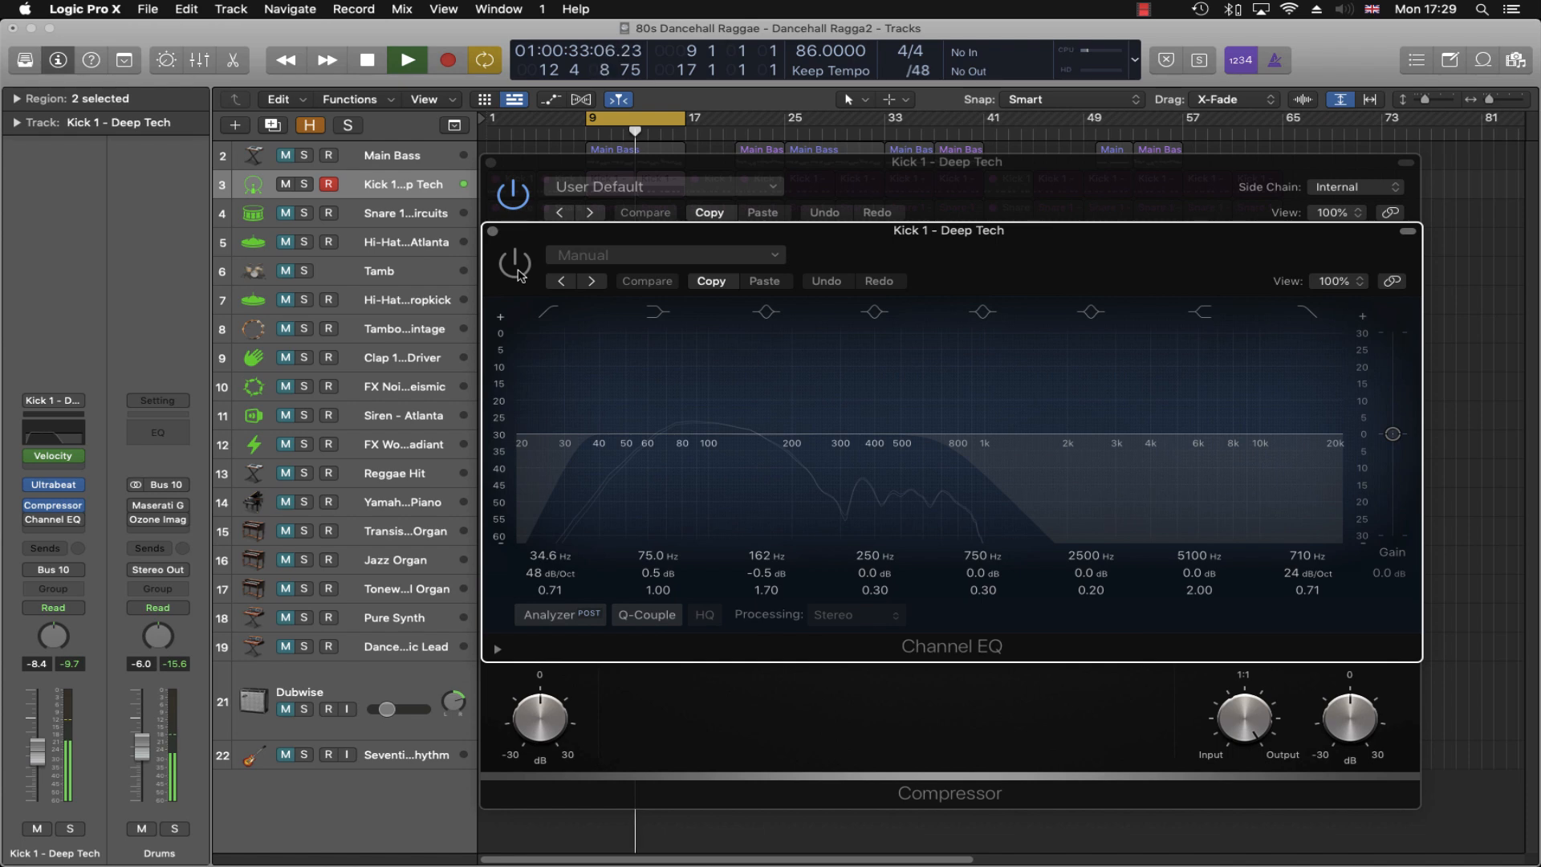
pyautogui.click(518, 271)
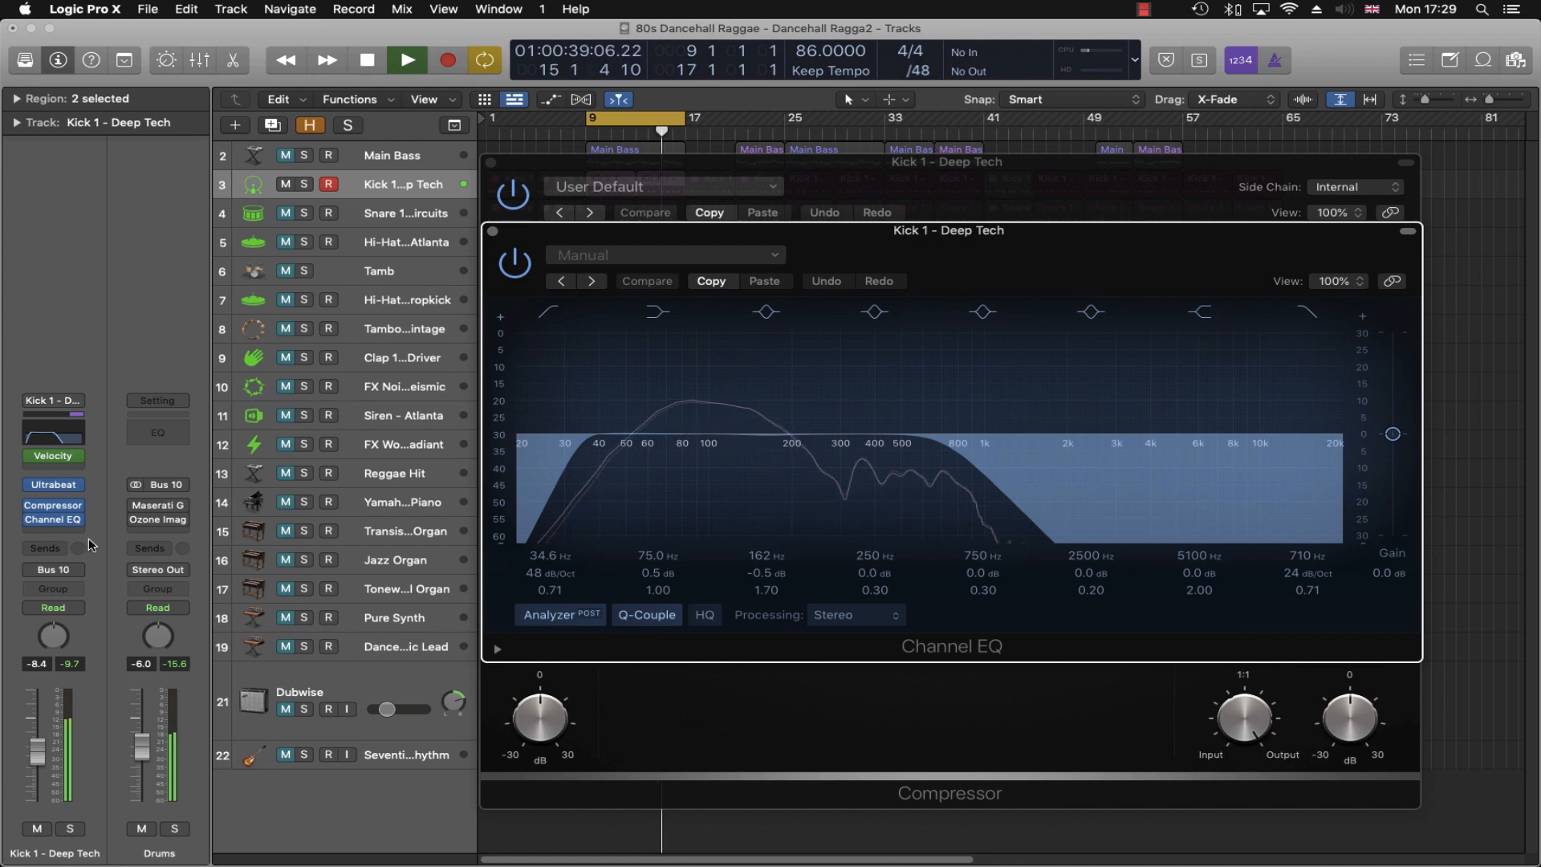
pyautogui.press('space')
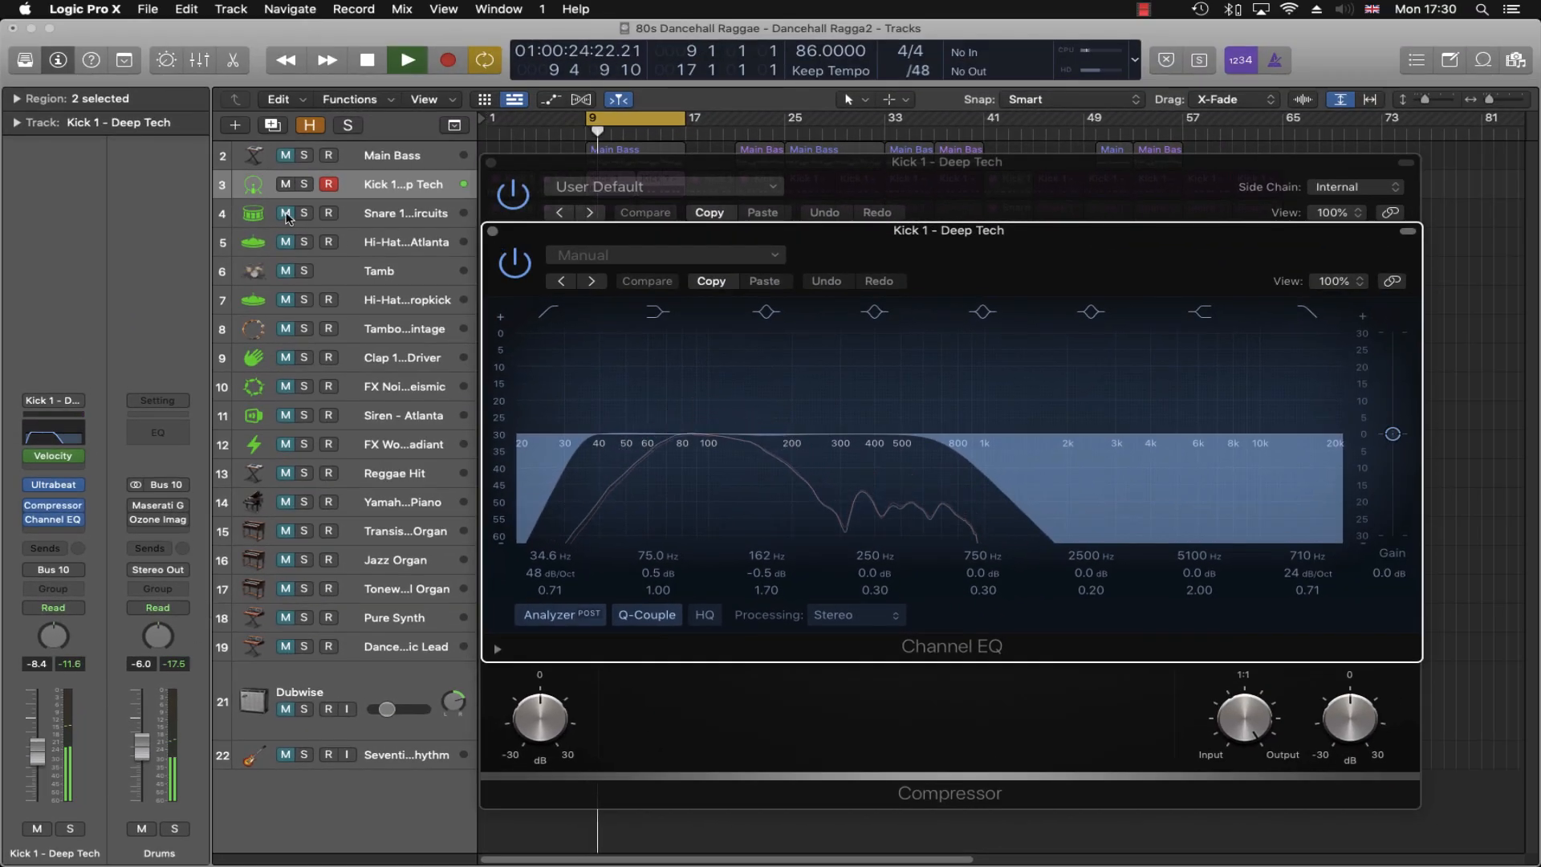
pyautogui.press('space')
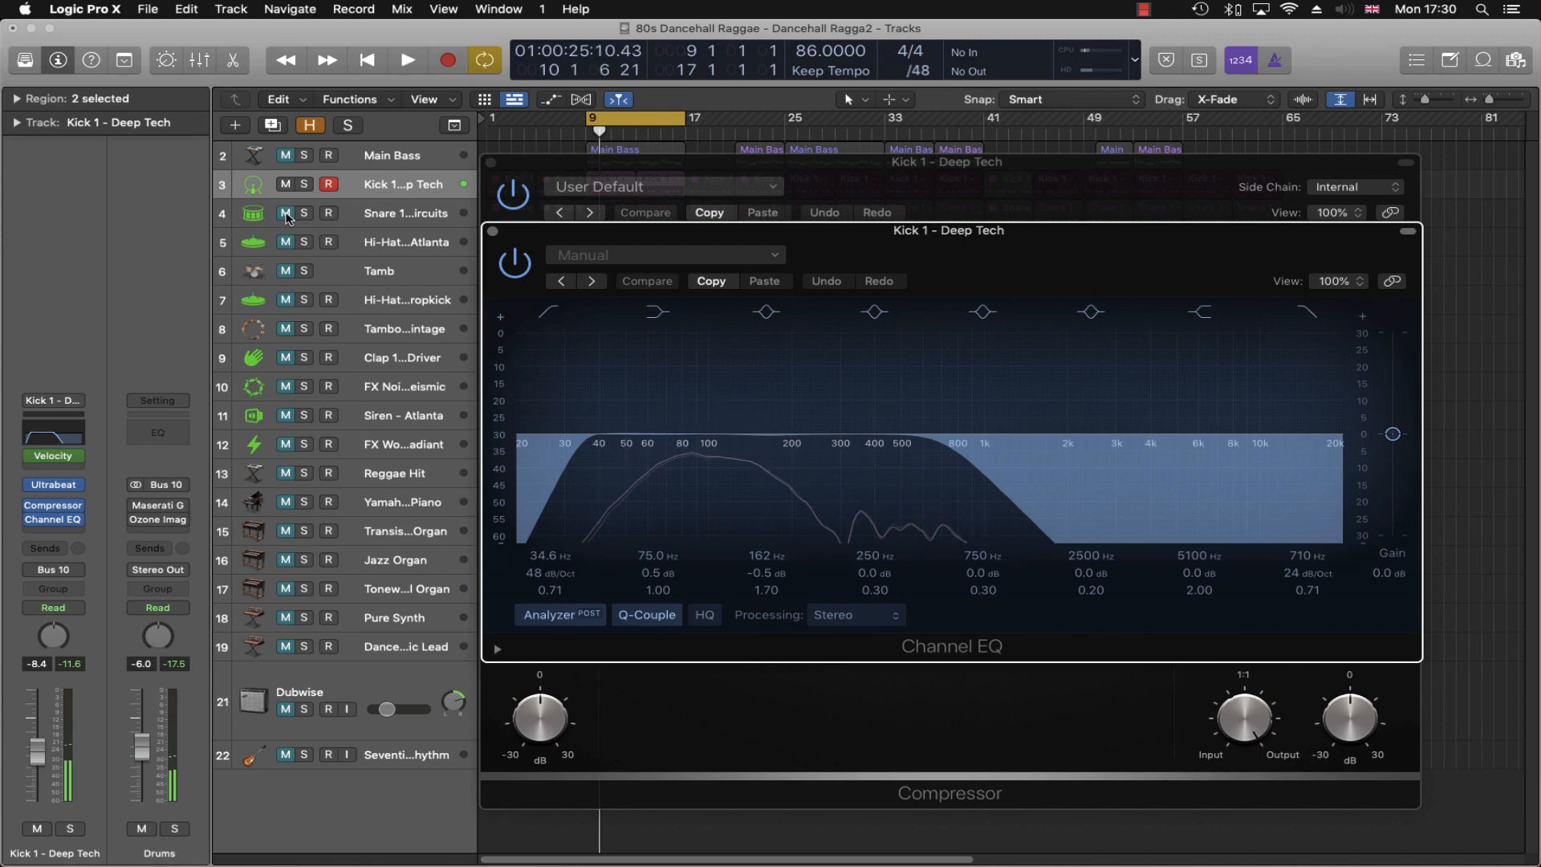
pyautogui.click(490, 163)
pyautogui.click(492, 231)
# Step: Unmute the Snare 1 track, audition it with its Channel EQ and Compressor open, and close both plug-in windows
pyautogui.click(404, 215)
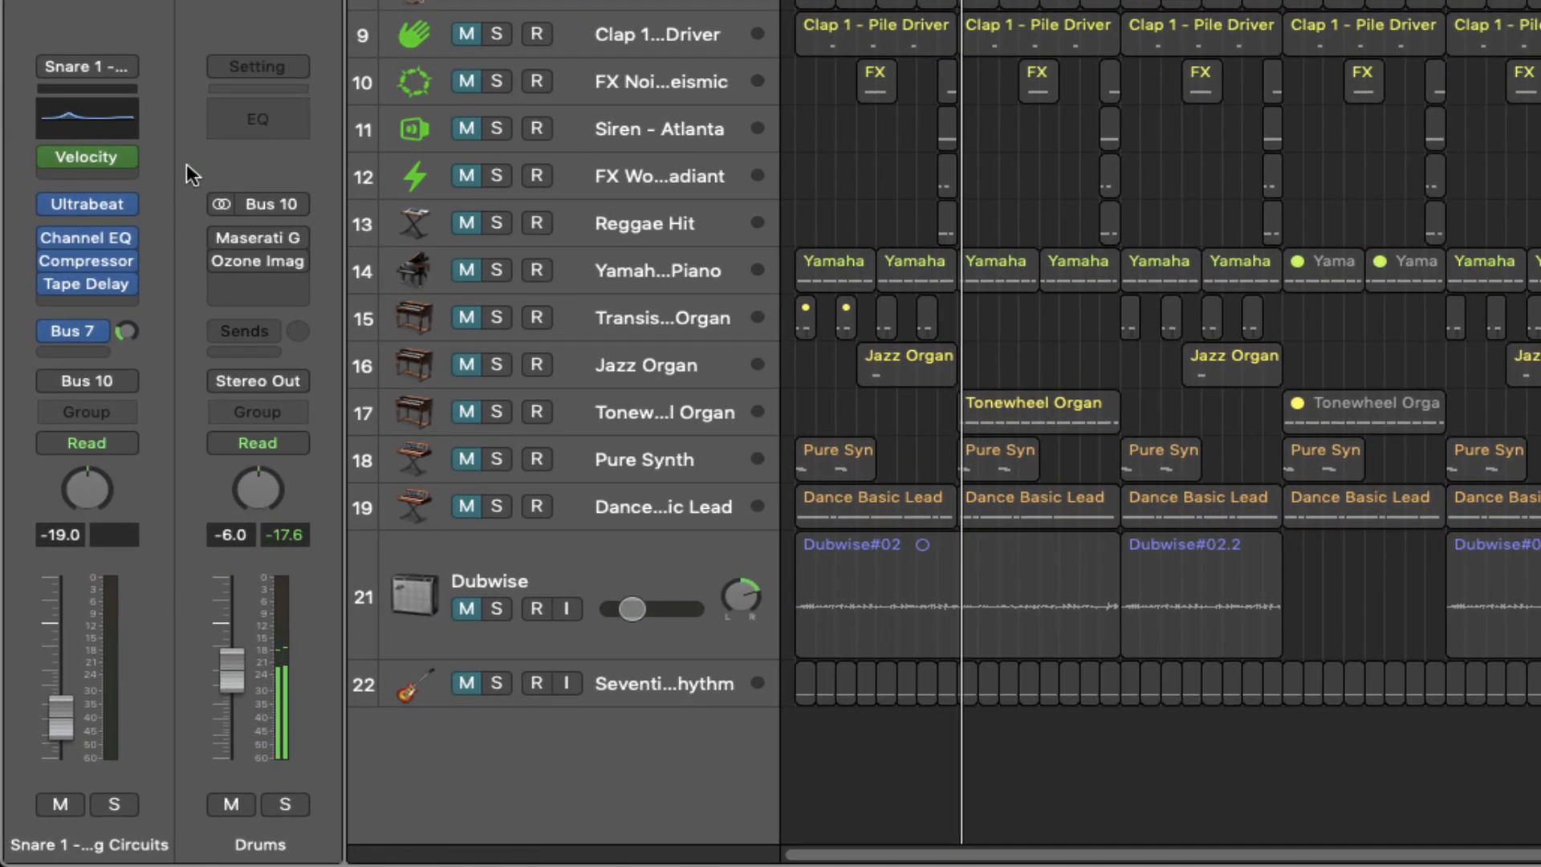
pyautogui.click(94, 240)
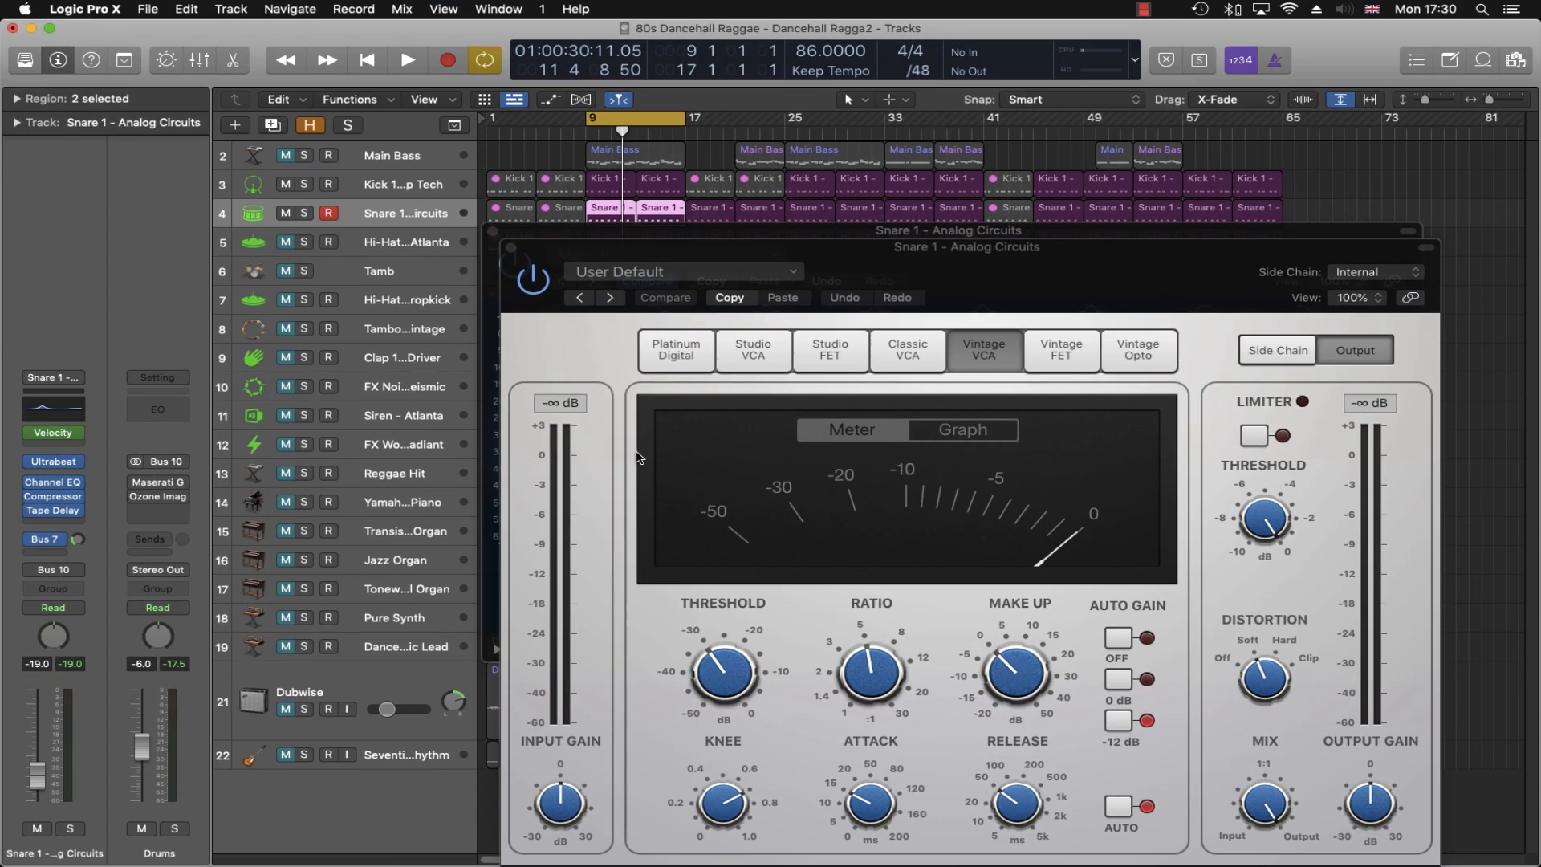
pyautogui.press('space')
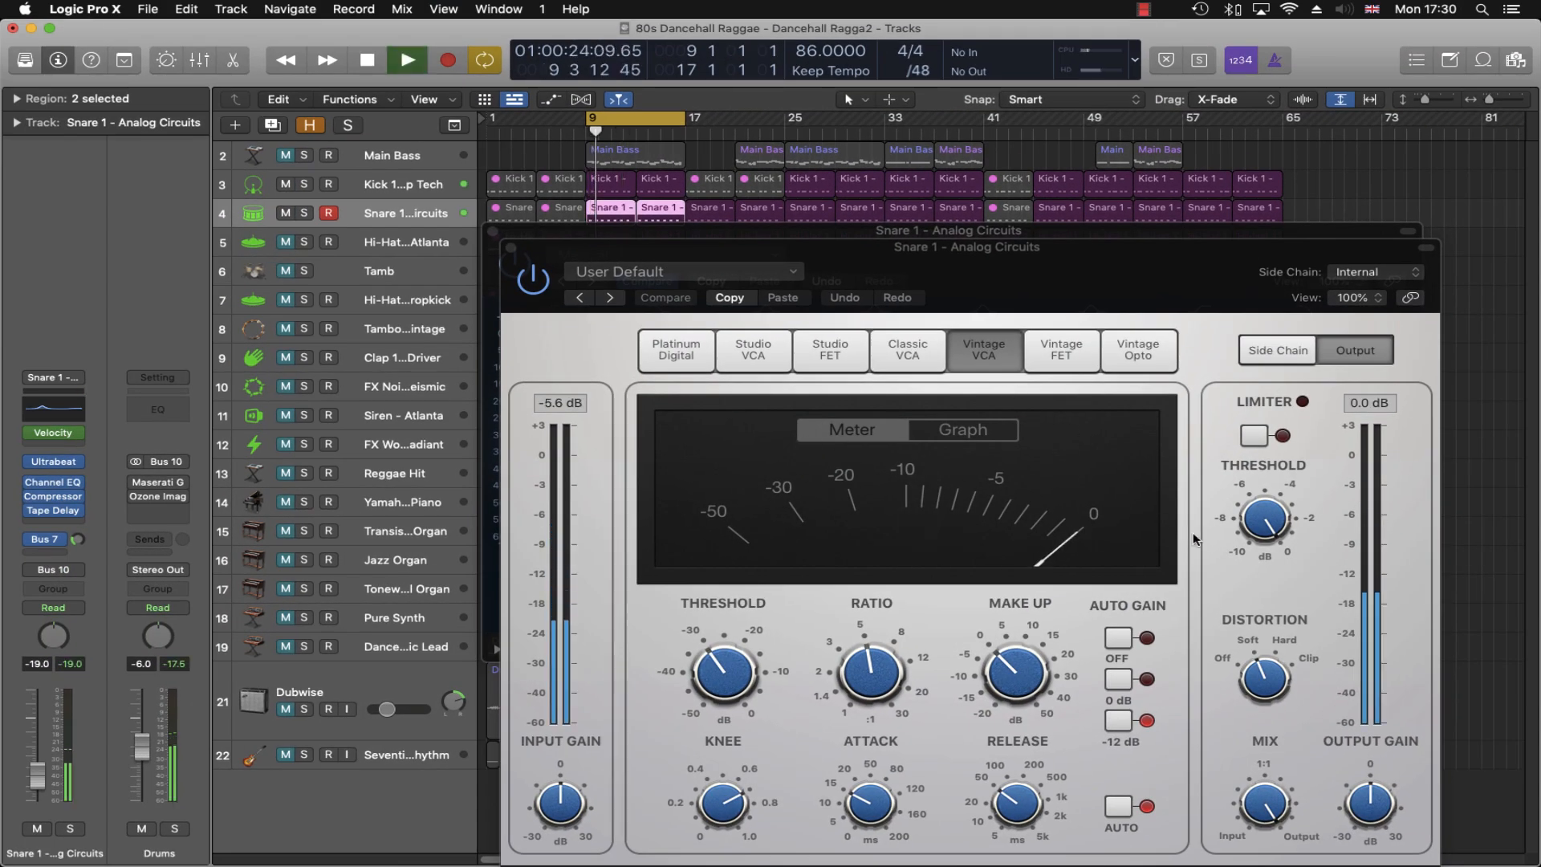
pyautogui.press('space')
pyautogui.moveTo(1033, 246); pyautogui.dragTo(1013, 136)
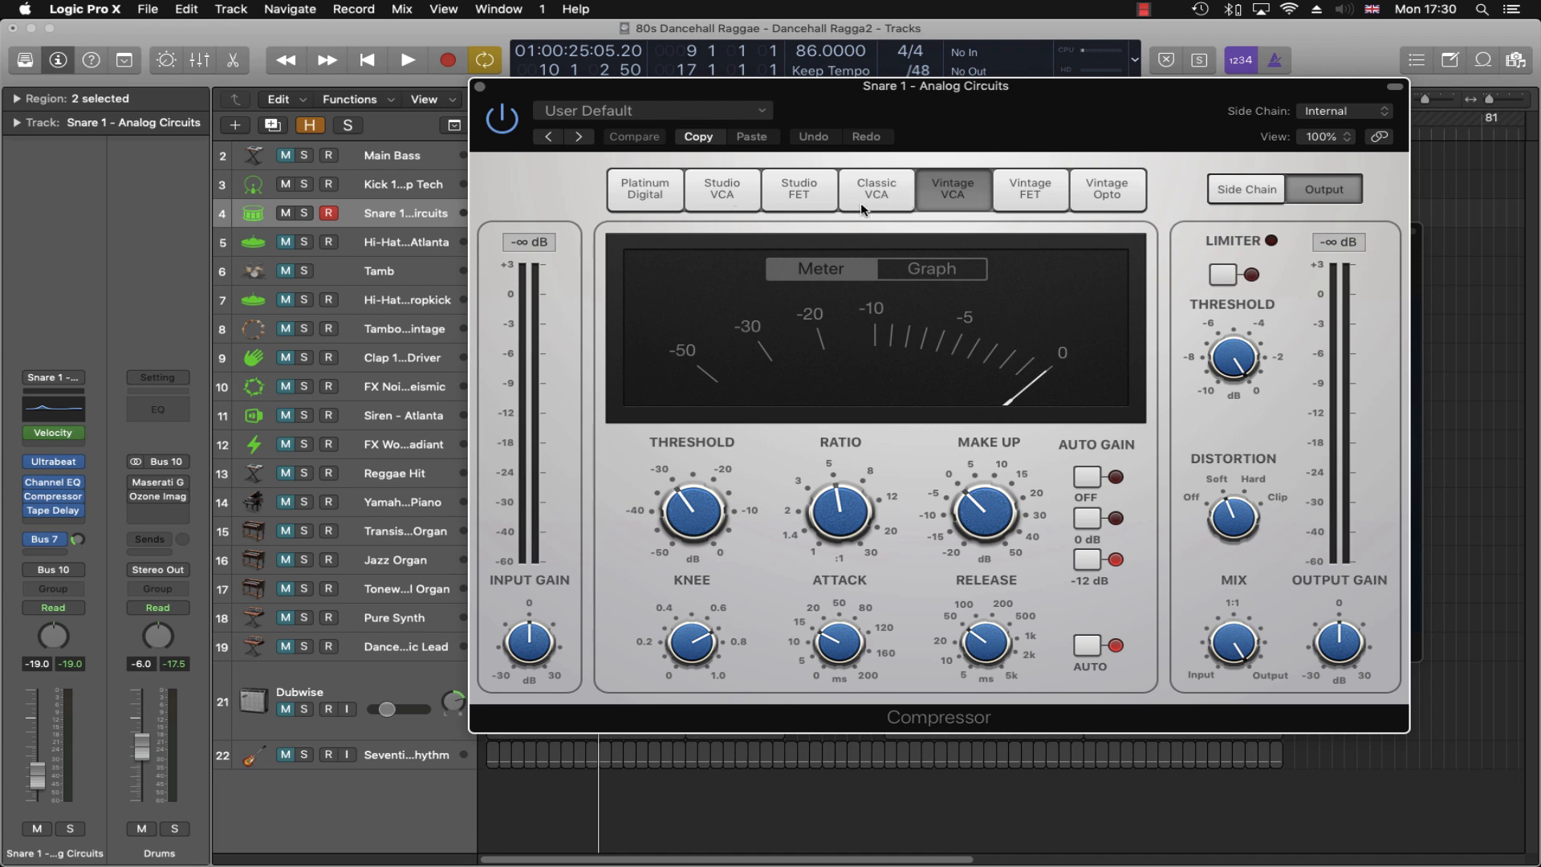
pyautogui.click(480, 87)
pyautogui.click(493, 231)
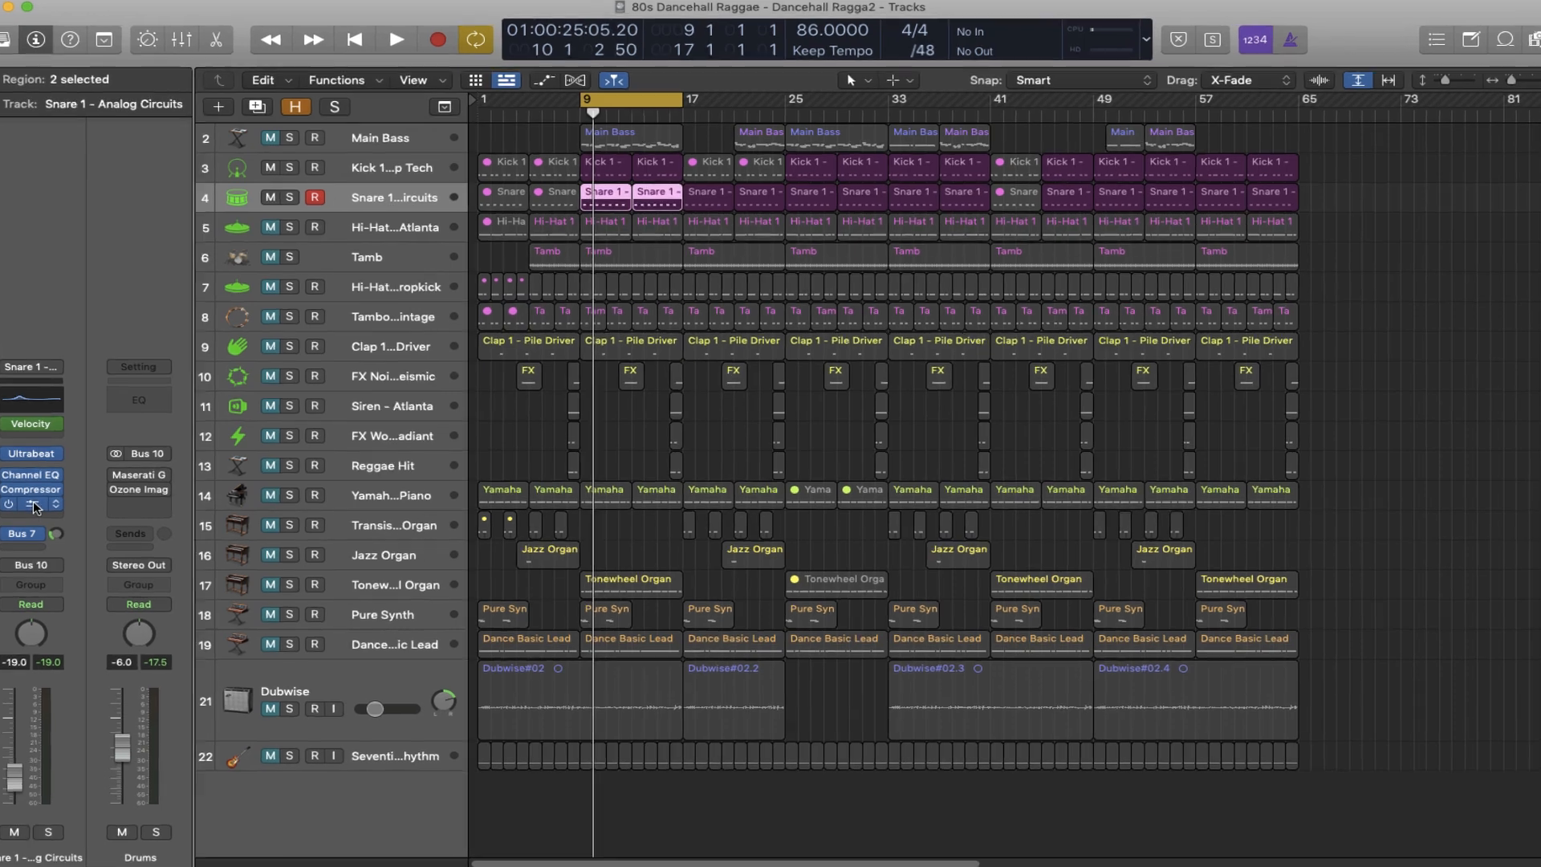
# Step: Compare the snare with its Tape Delay bypassed and active during playback, and close the plug-in
pyautogui.click(56, 513)
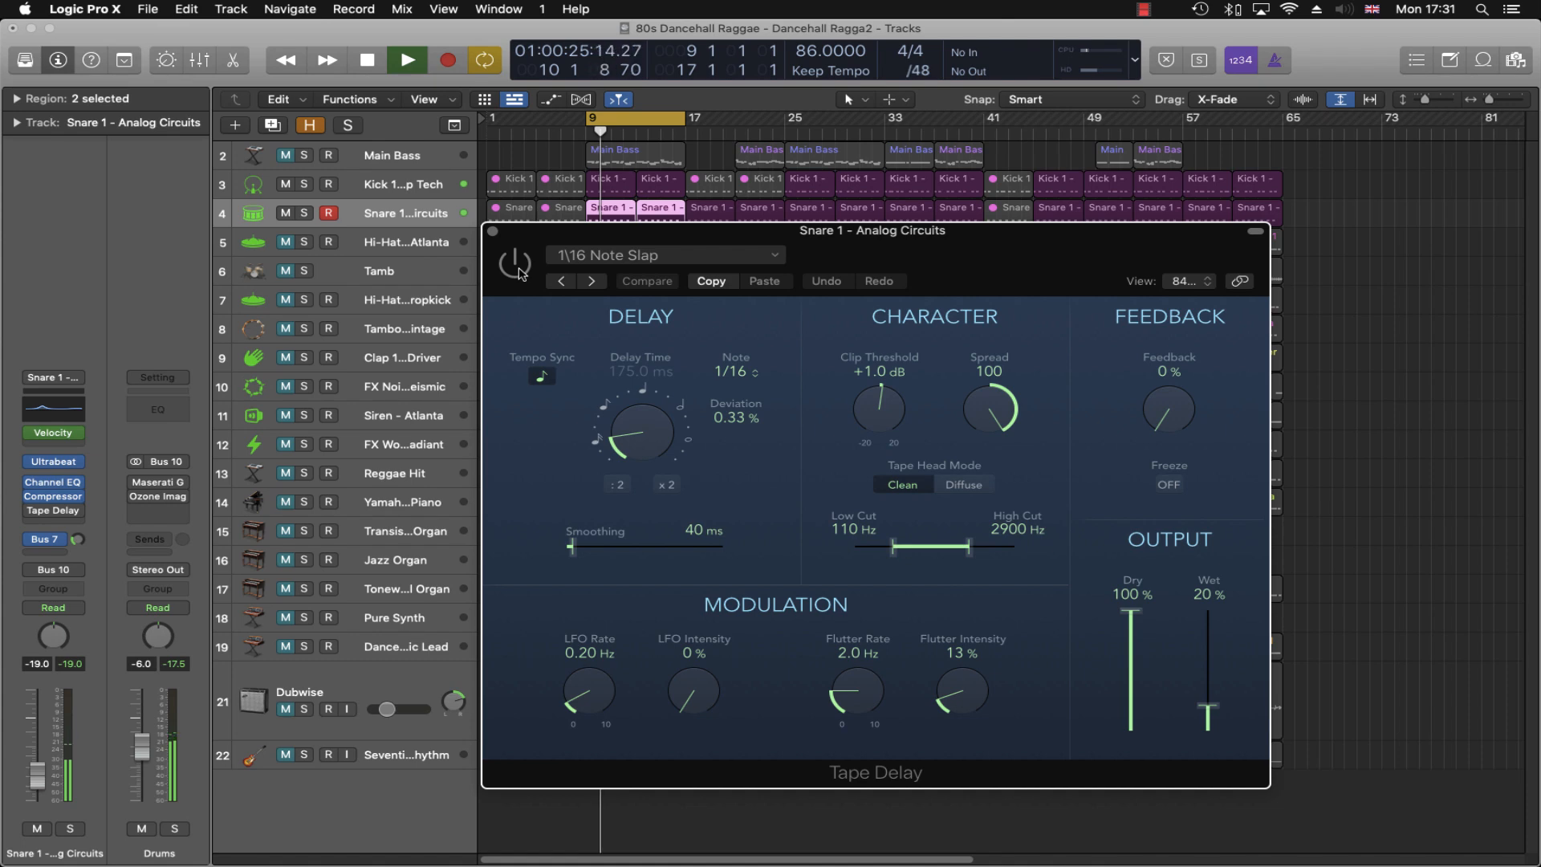
pyautogui.click(516, 265)
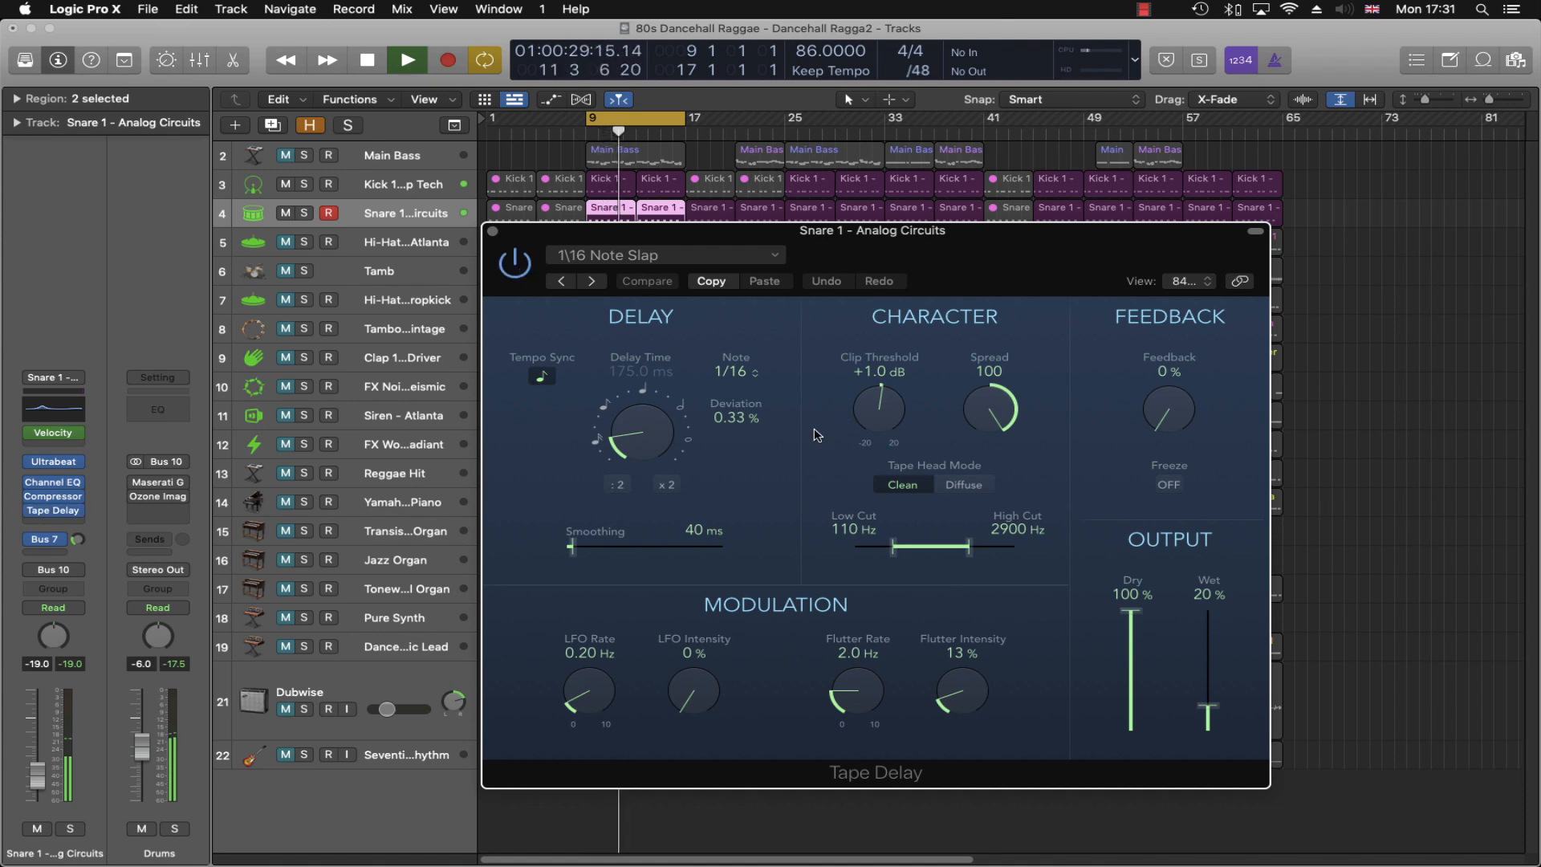
pyautogui.press('space')
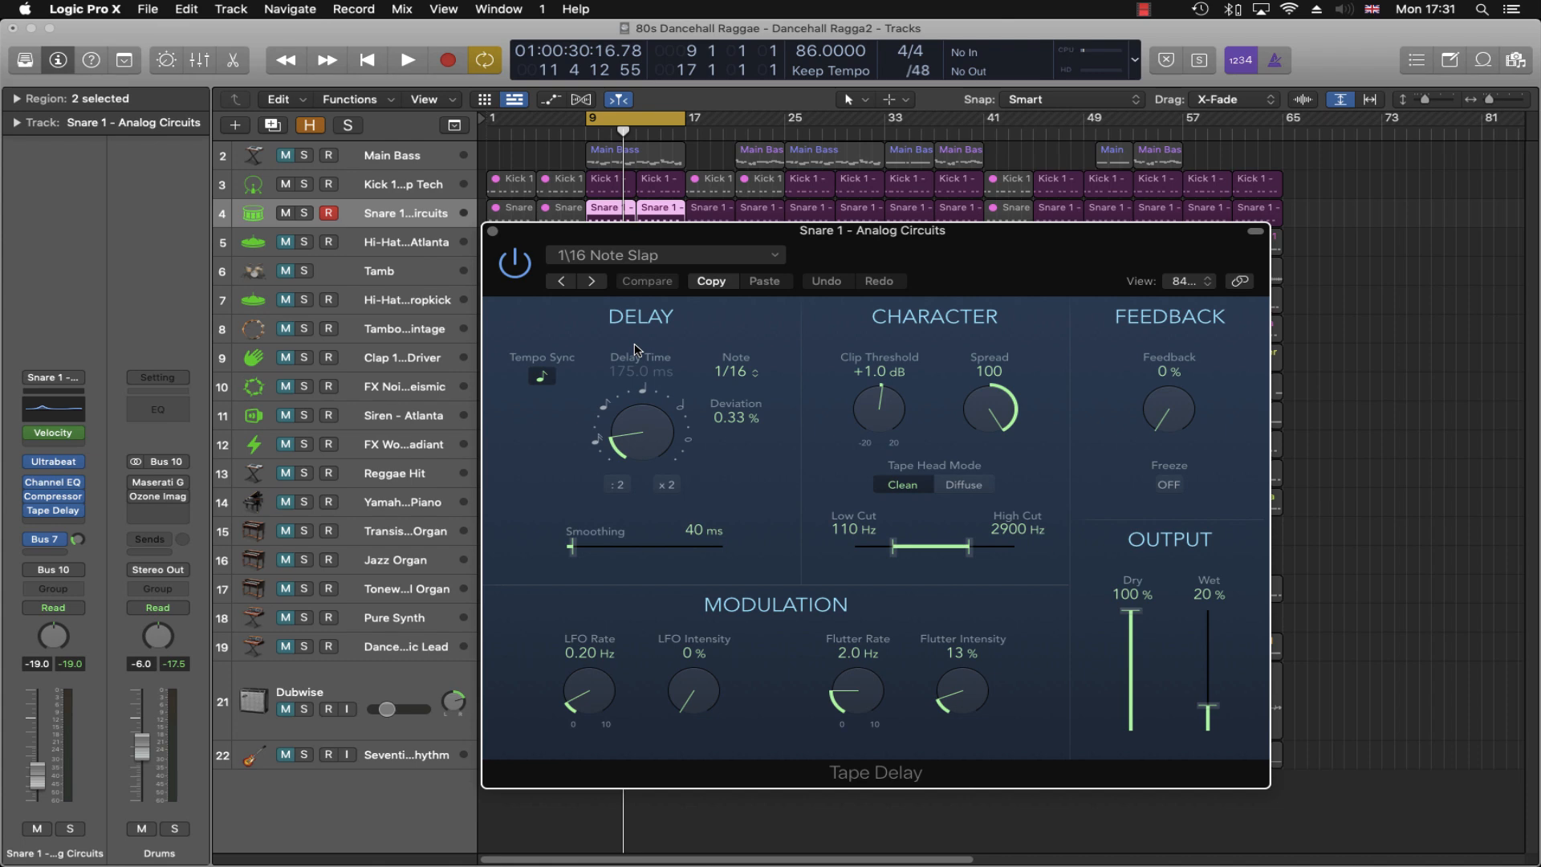
pyautogui.press('super+w')
# Step: Unmute the Hi-Hat 1 - Atlanta track, play it with the drums and inspect its Channel EQ curve
pyautogui.click(284, 241)
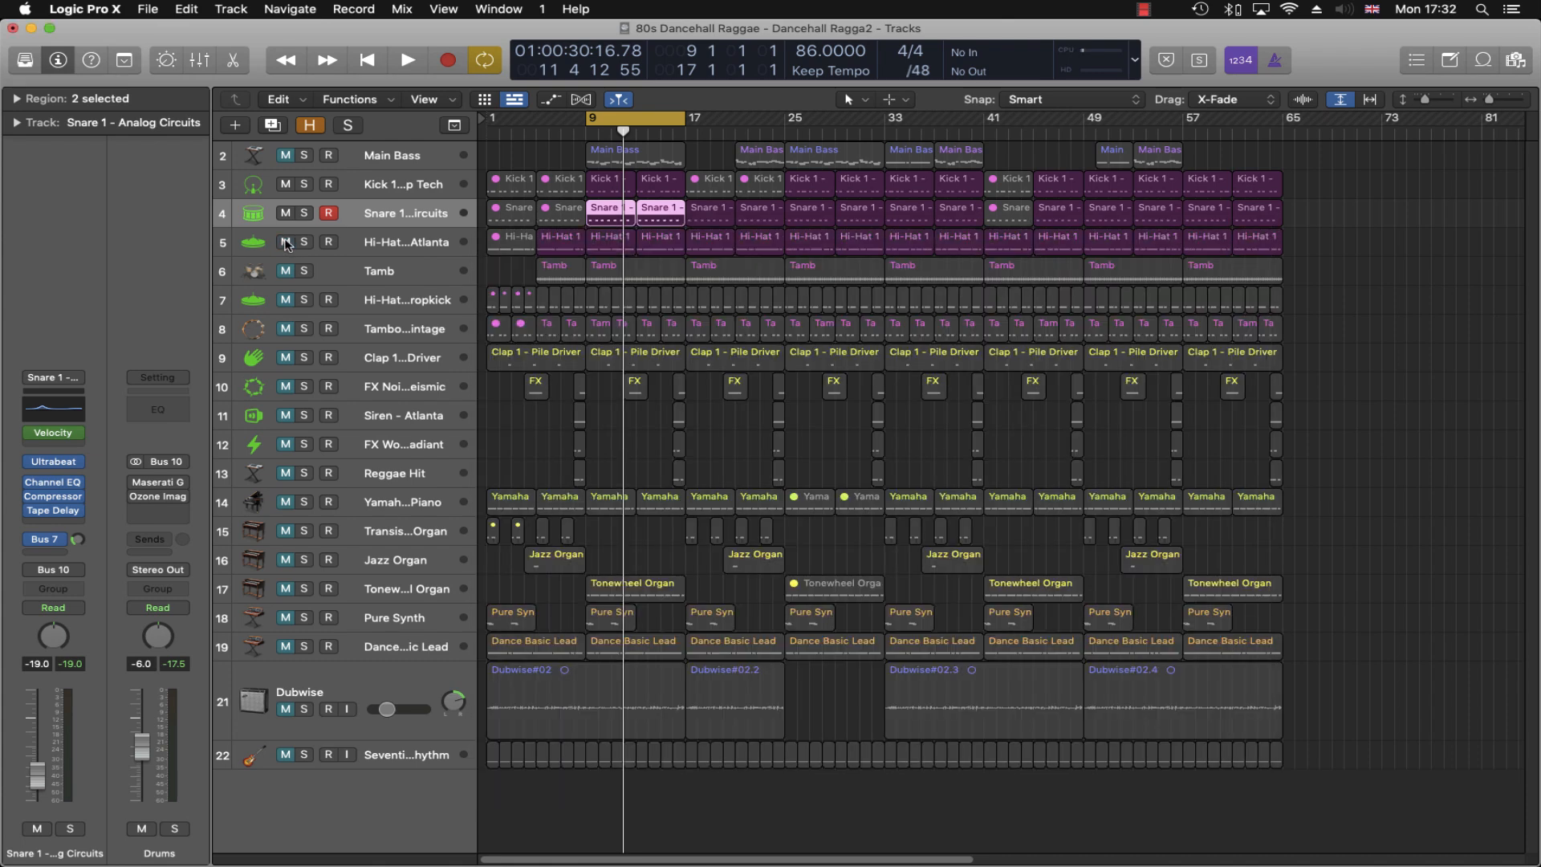
pyautogui.click(379, 239)
pyautogui.press('space')
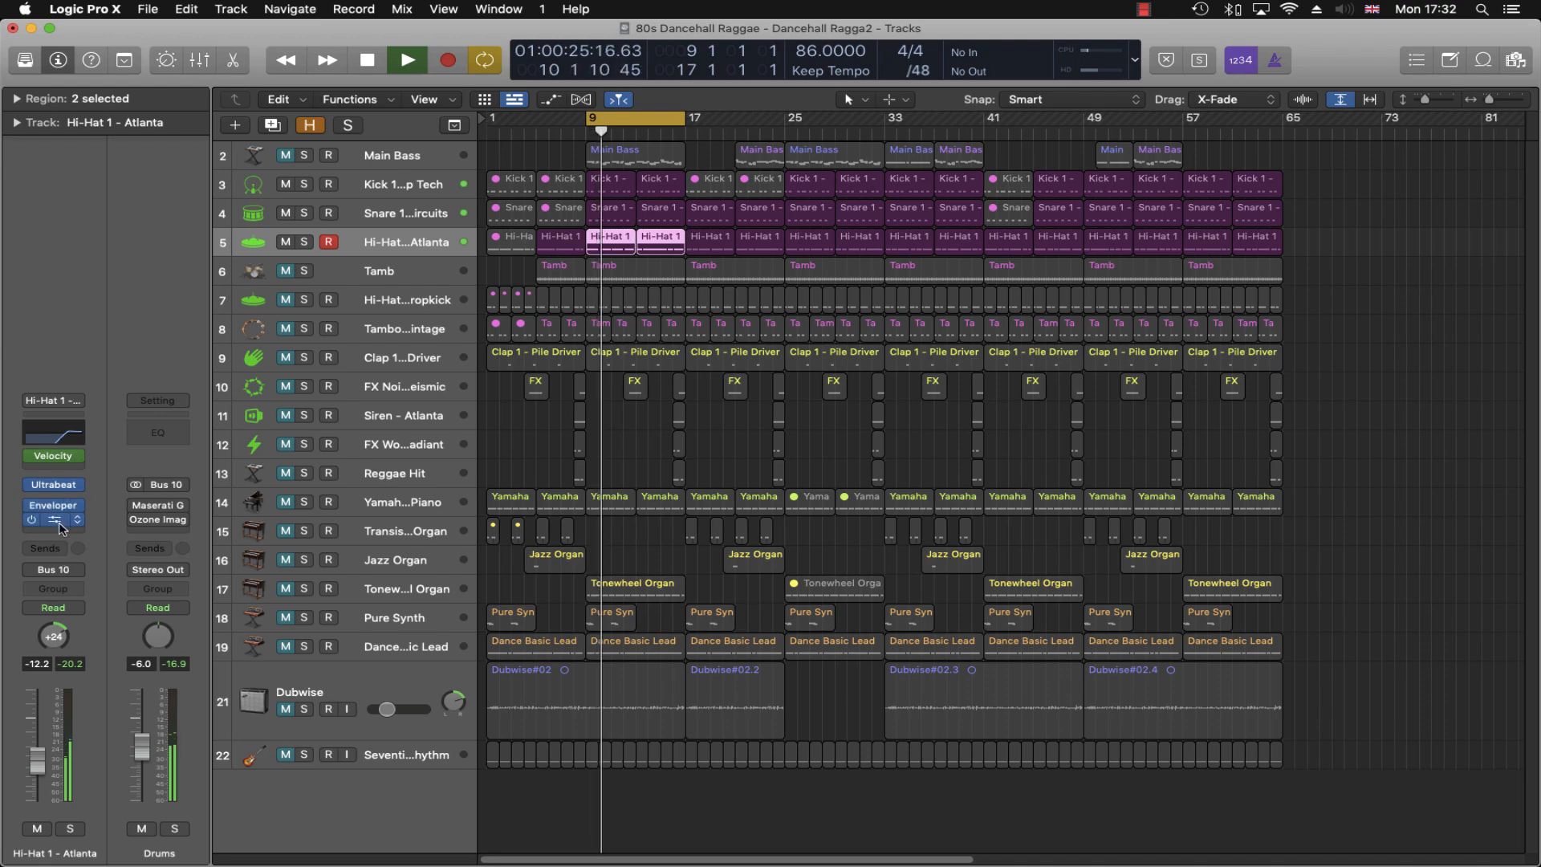
pyautogui.click(58, 520)
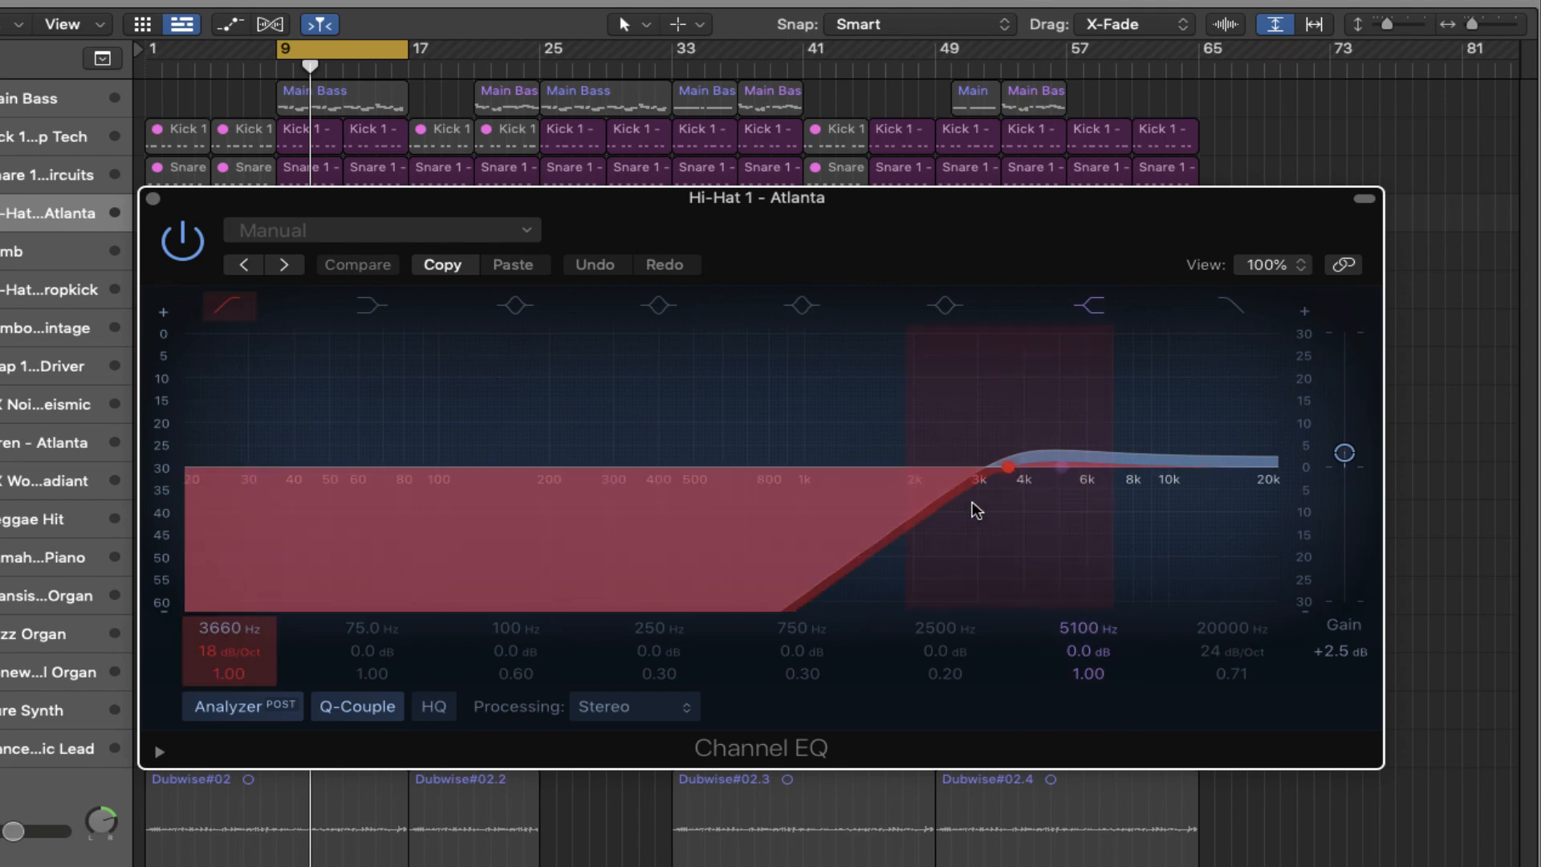
pyautogui.click(153, 199)
# Step: Unmute the Tamb track and open its Channel EQ while the drums play
pyautogui.click(131, 251)
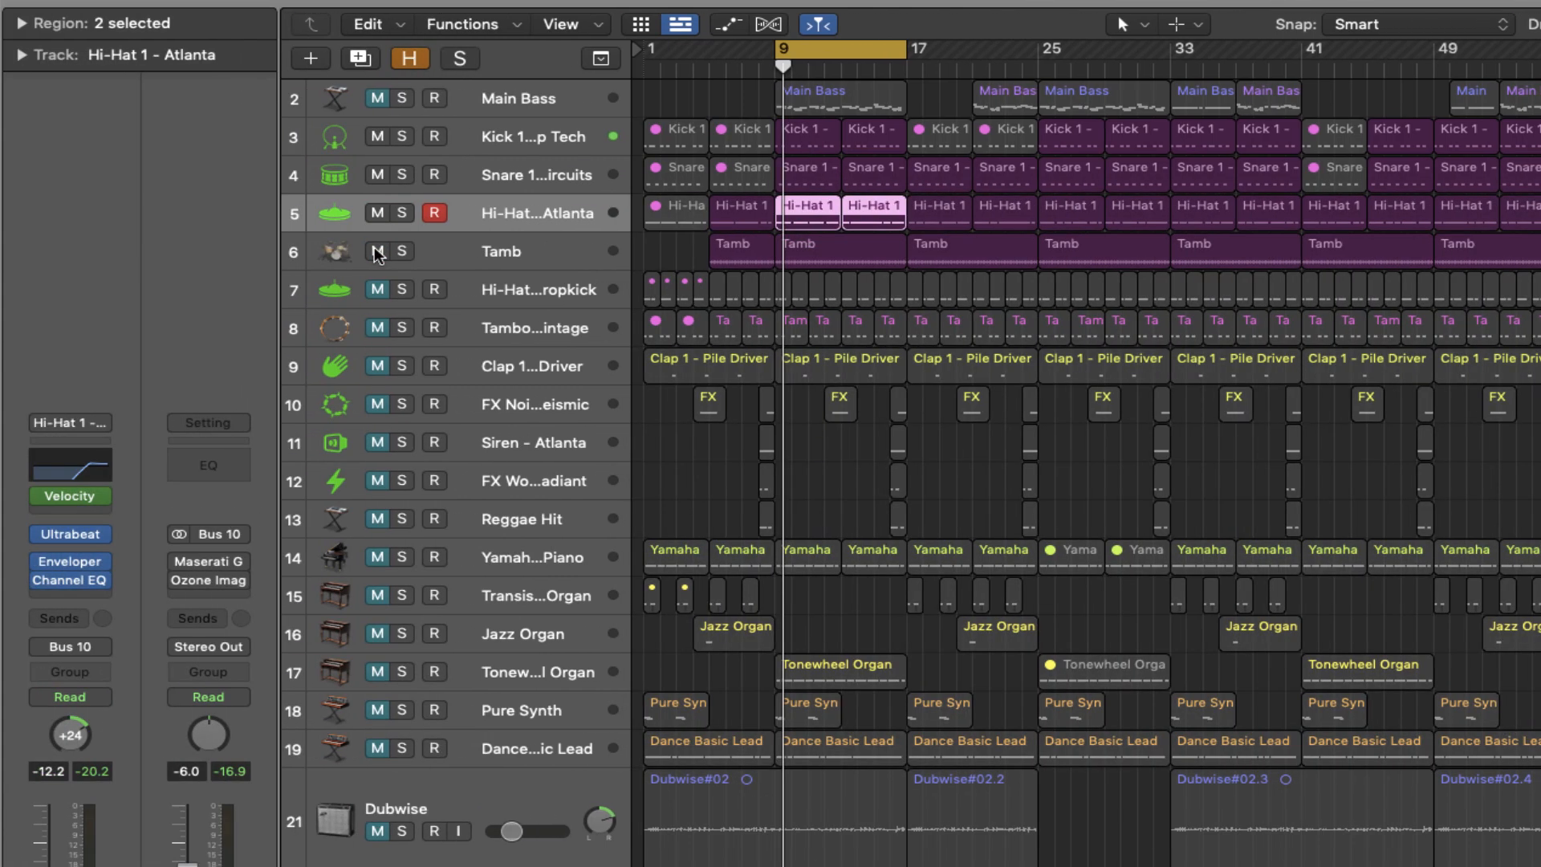
pyautogui.click(517, 252)
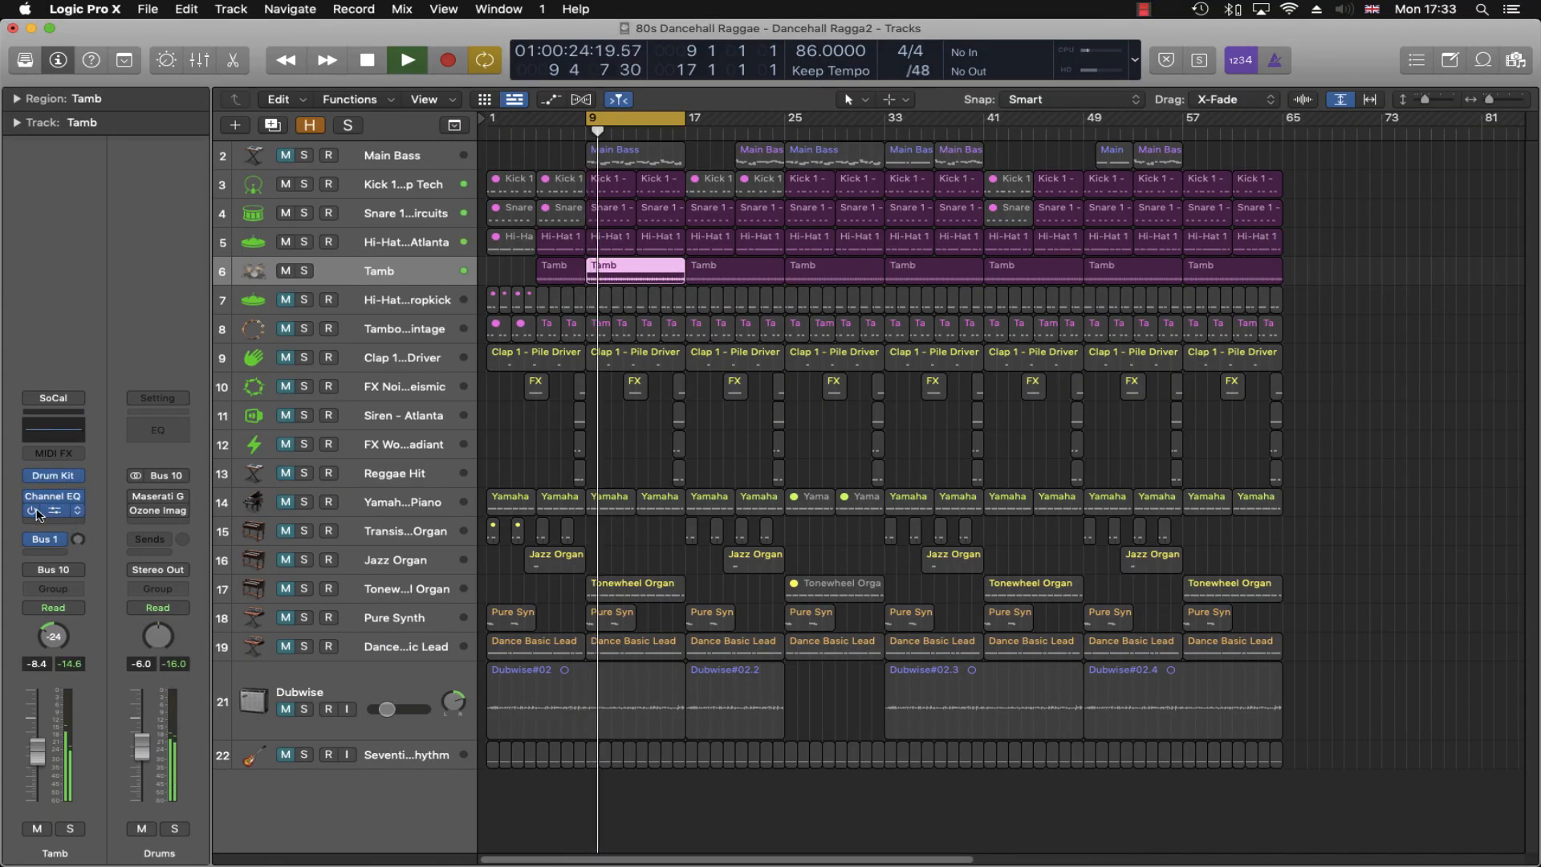
pyautogui.click(55, 499)
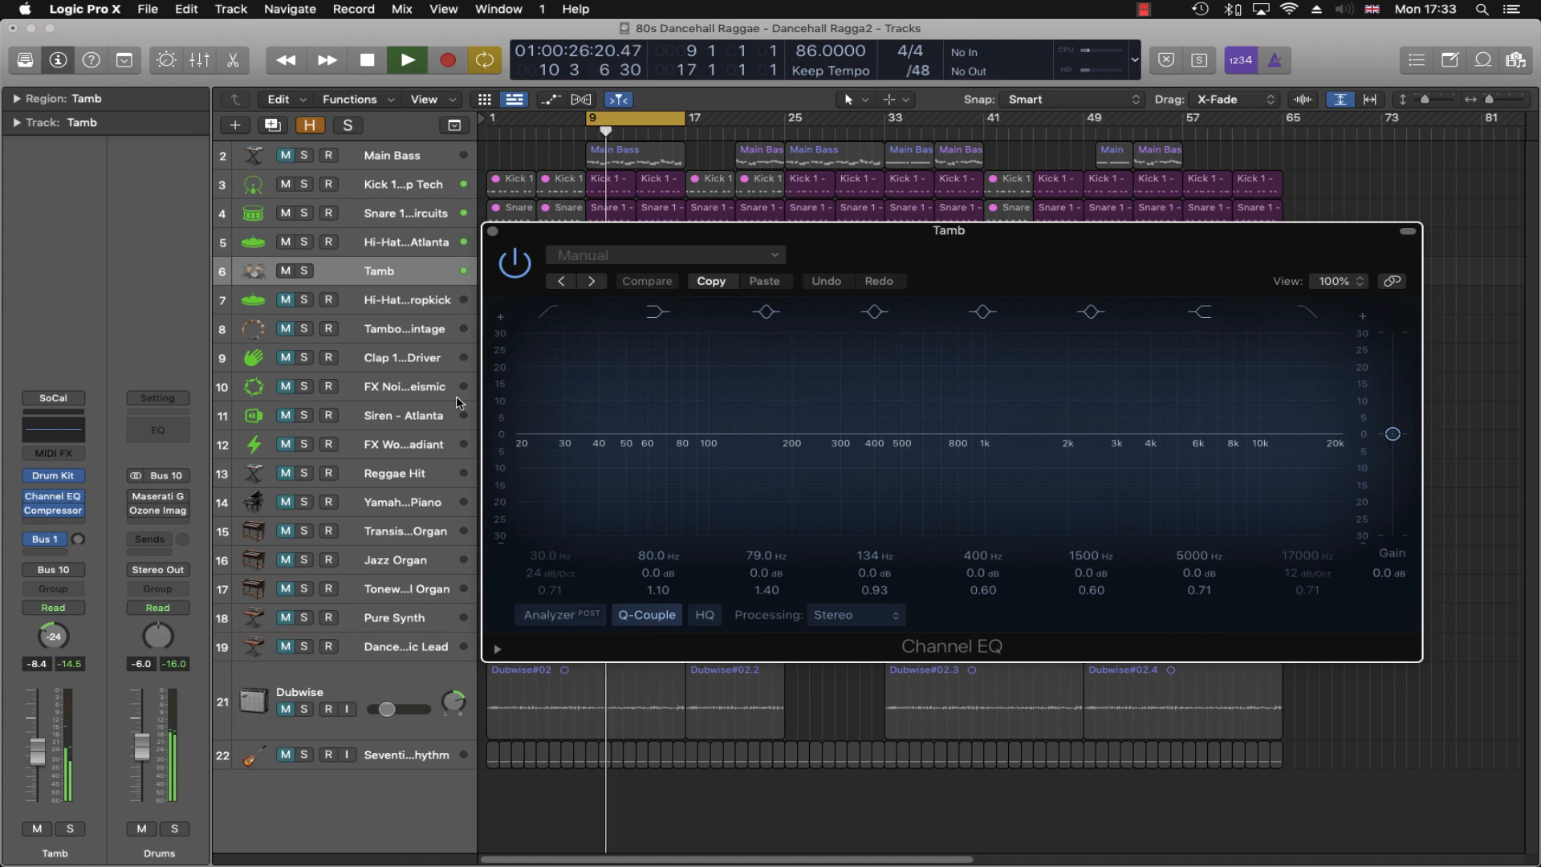
# Step: Turn on the analyzer in the Tamb track's Channel EQ, audition its Compressor during playback, and close the plug-in
pyautogui.click(561, 614)
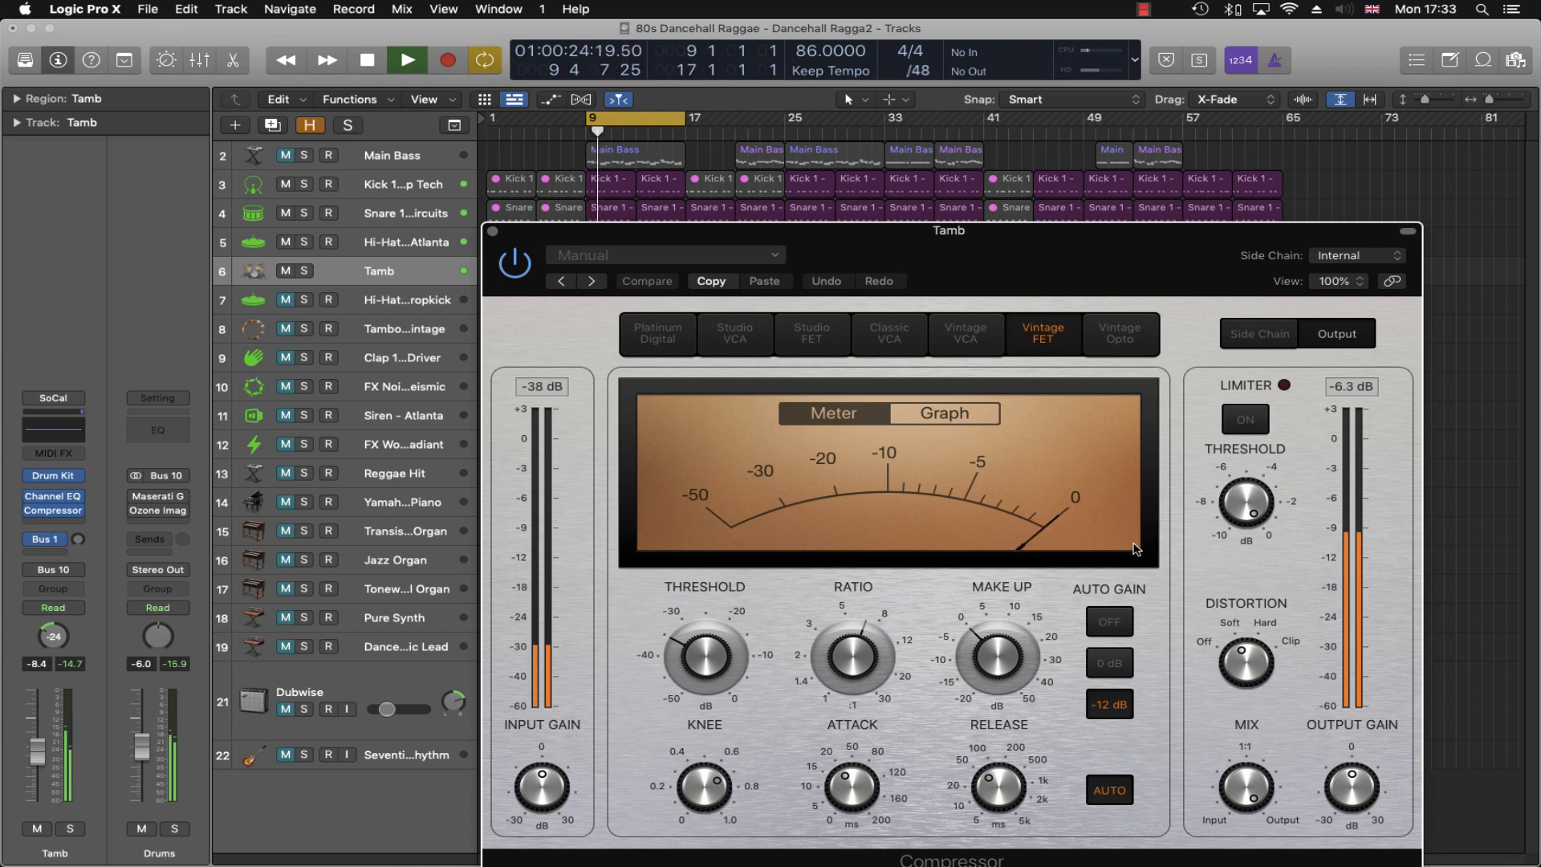
pyautogui.press('space')
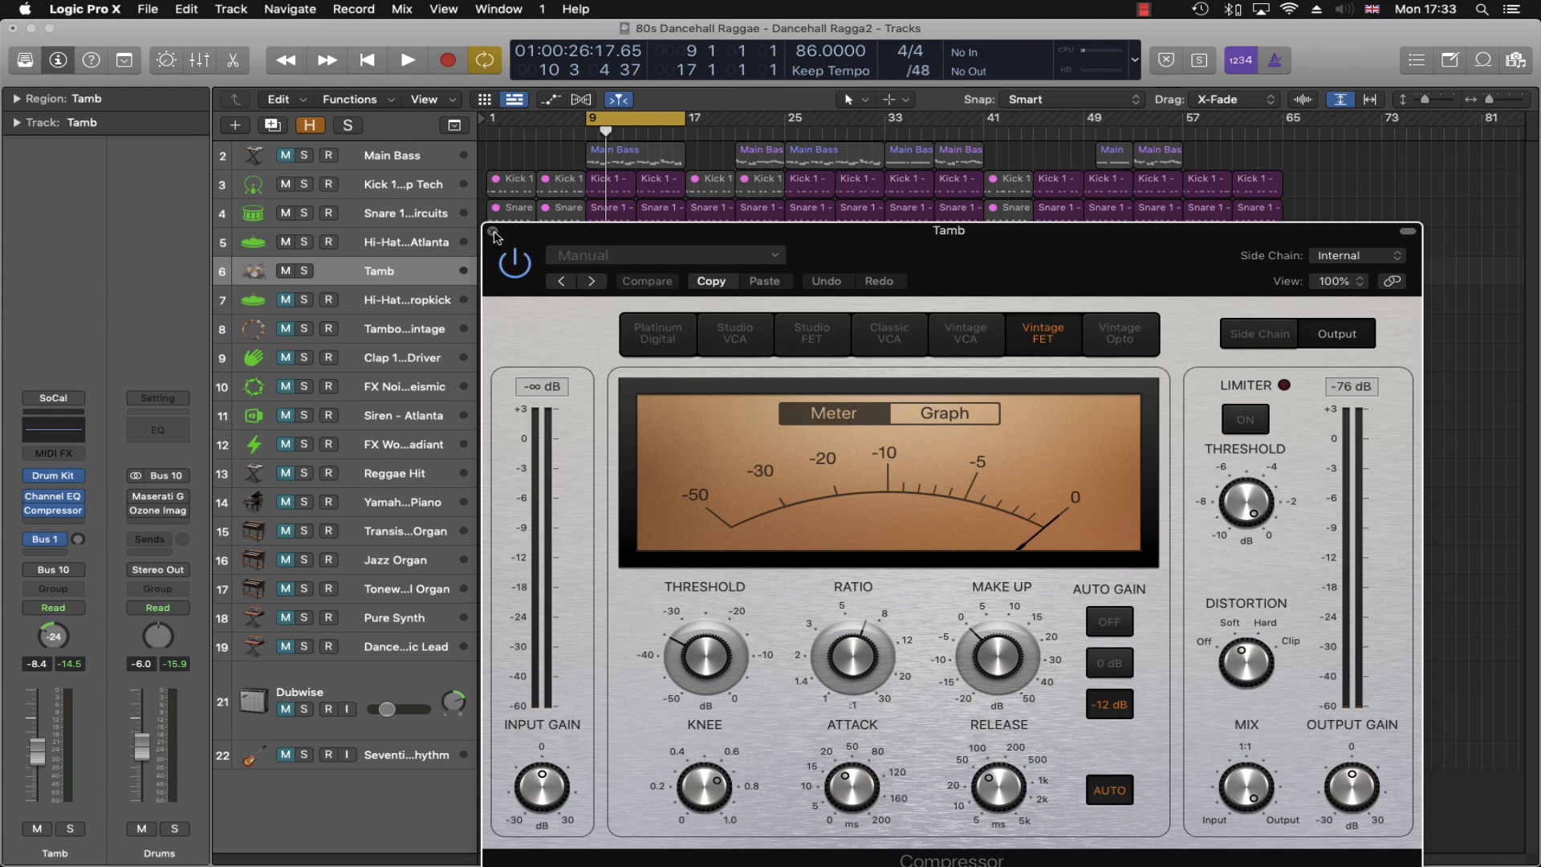
pyautogui.click(494, 234)
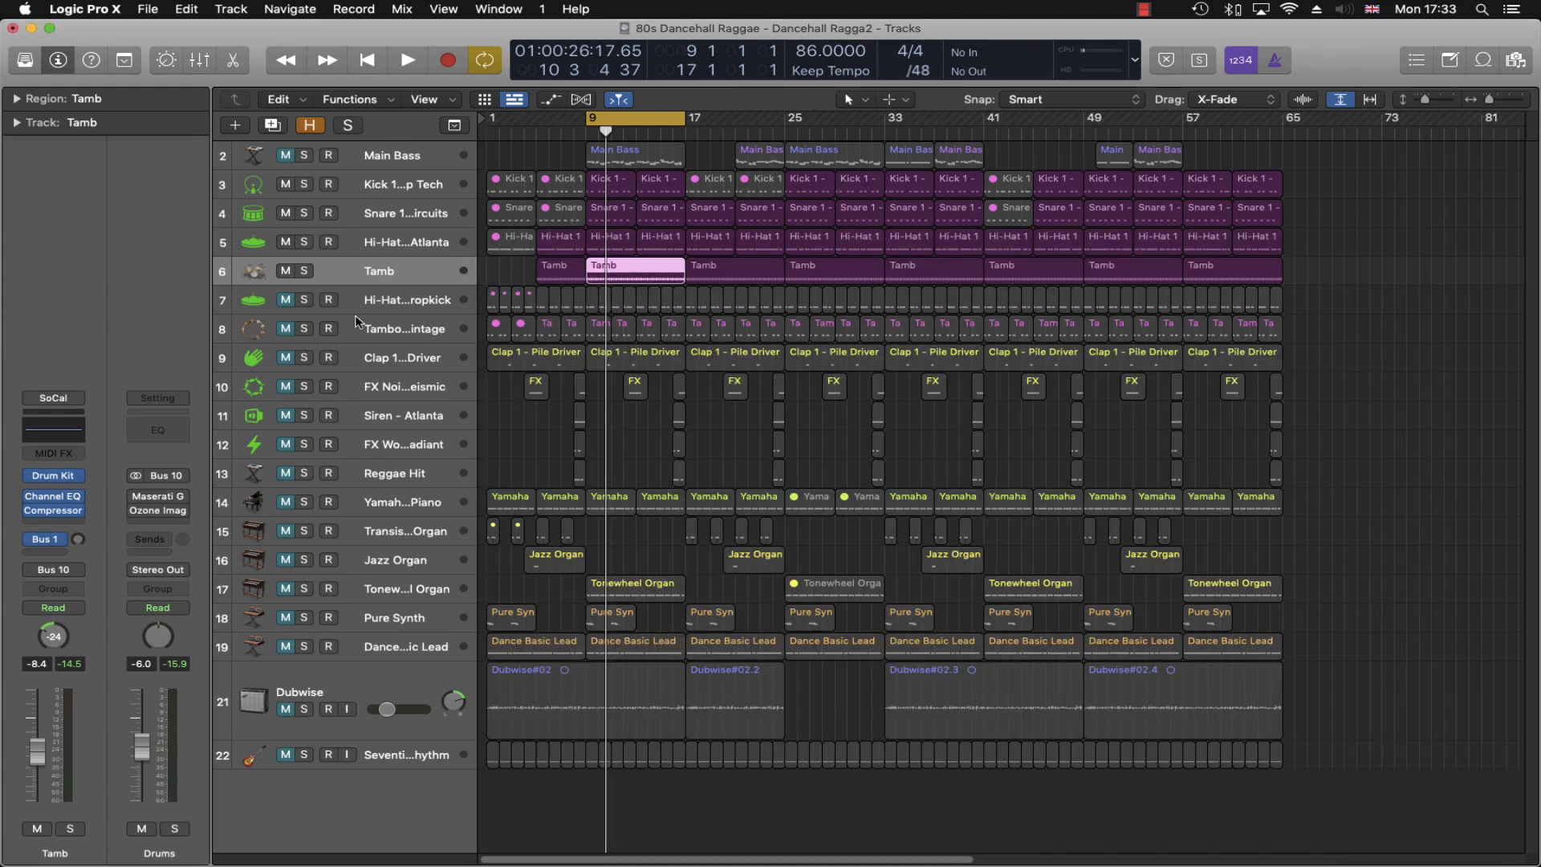
# Step: Select the Hi-Hat 1 - Dropkick track, solo it during playback and inspect its Channel EQ curve
pyautogui.click(301, 303)
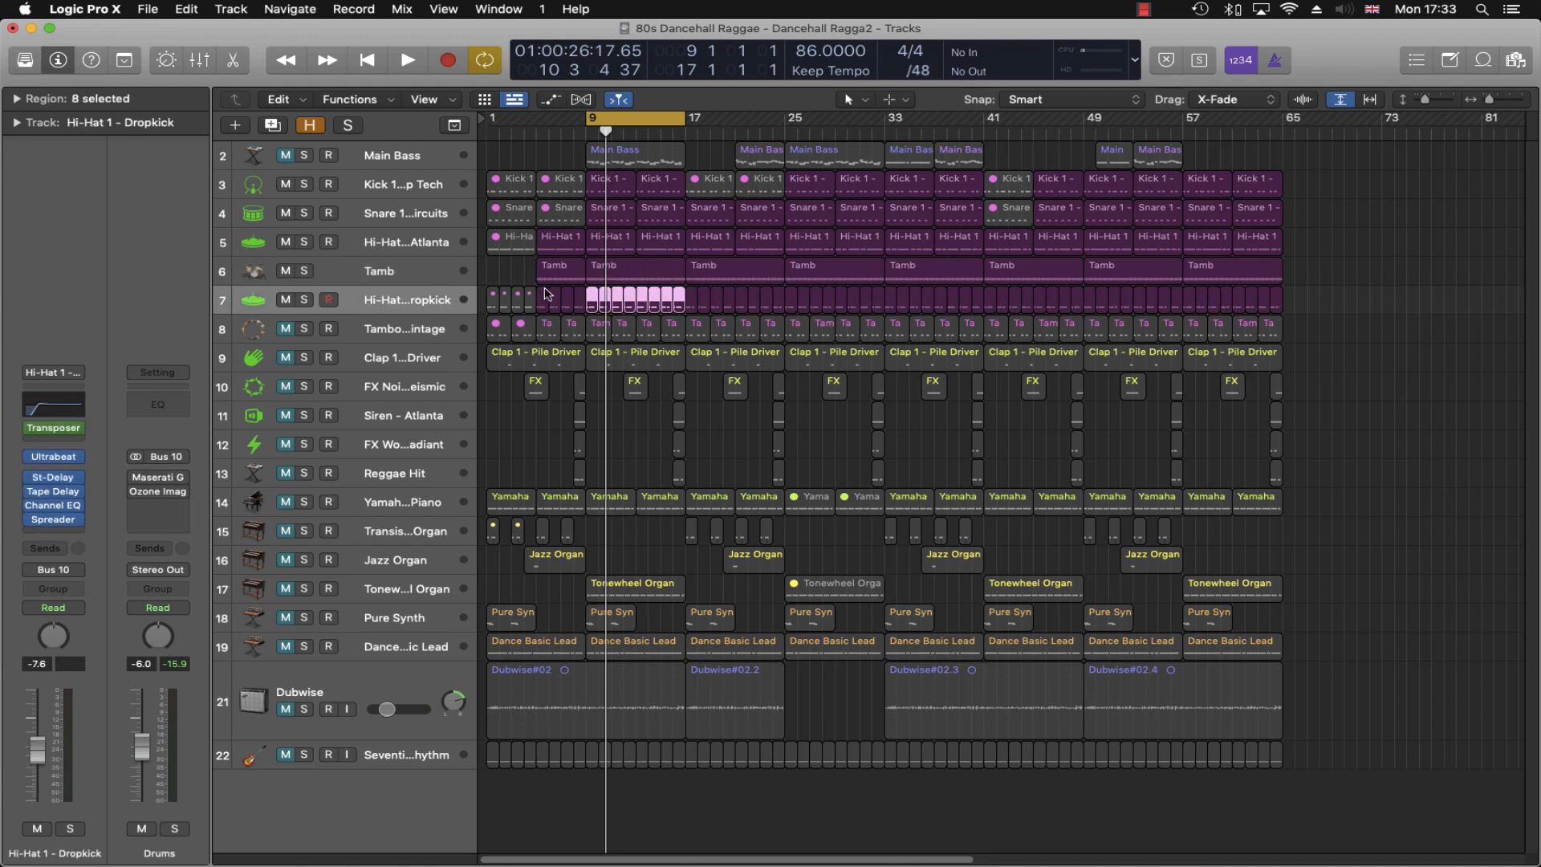
pyautogui.press('space')
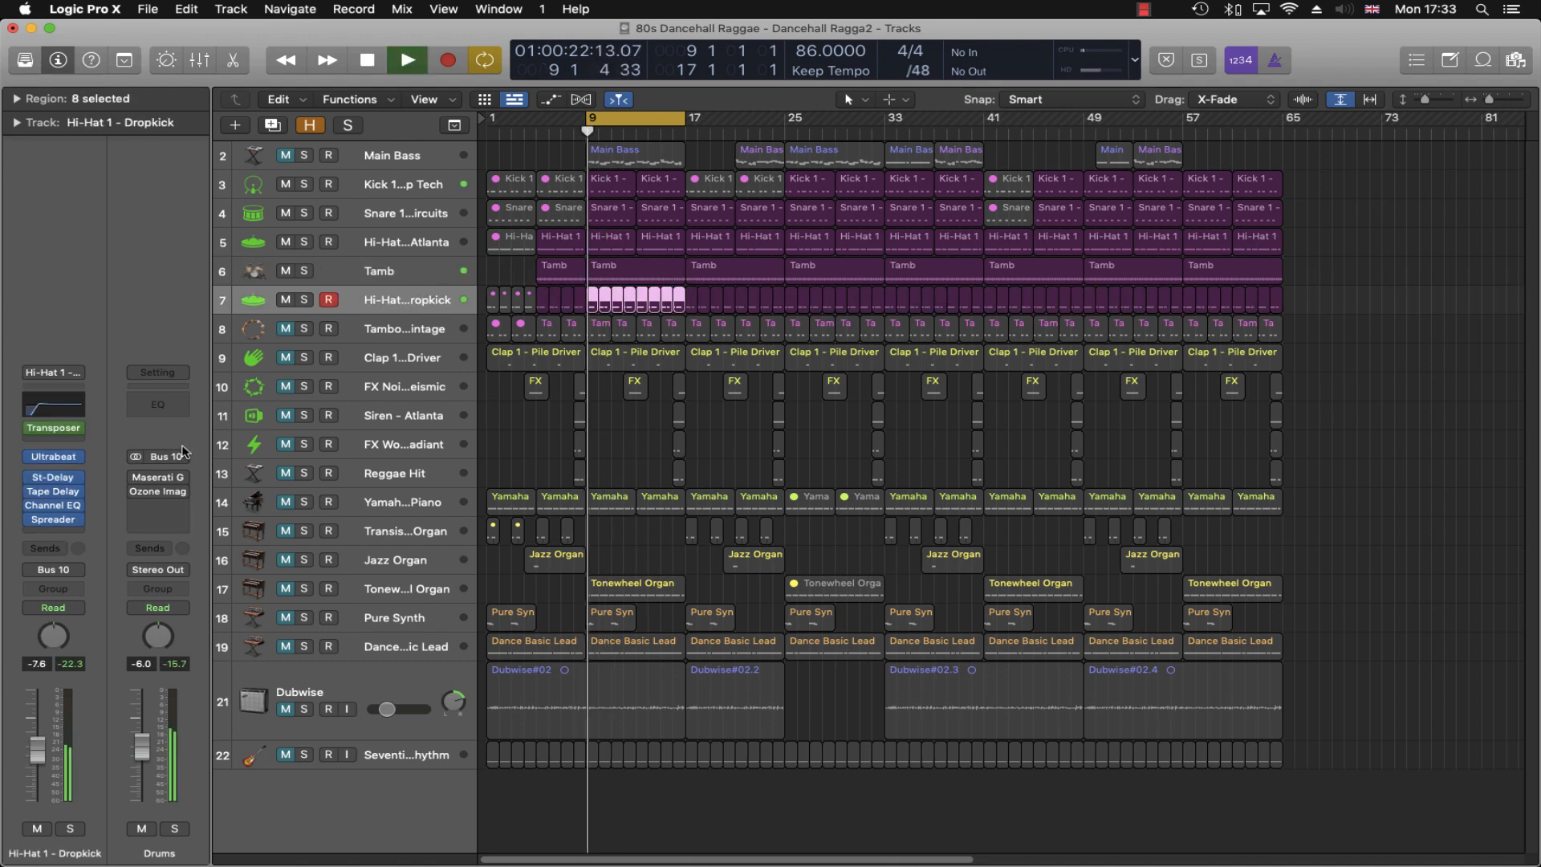
pyautogui.press('s')
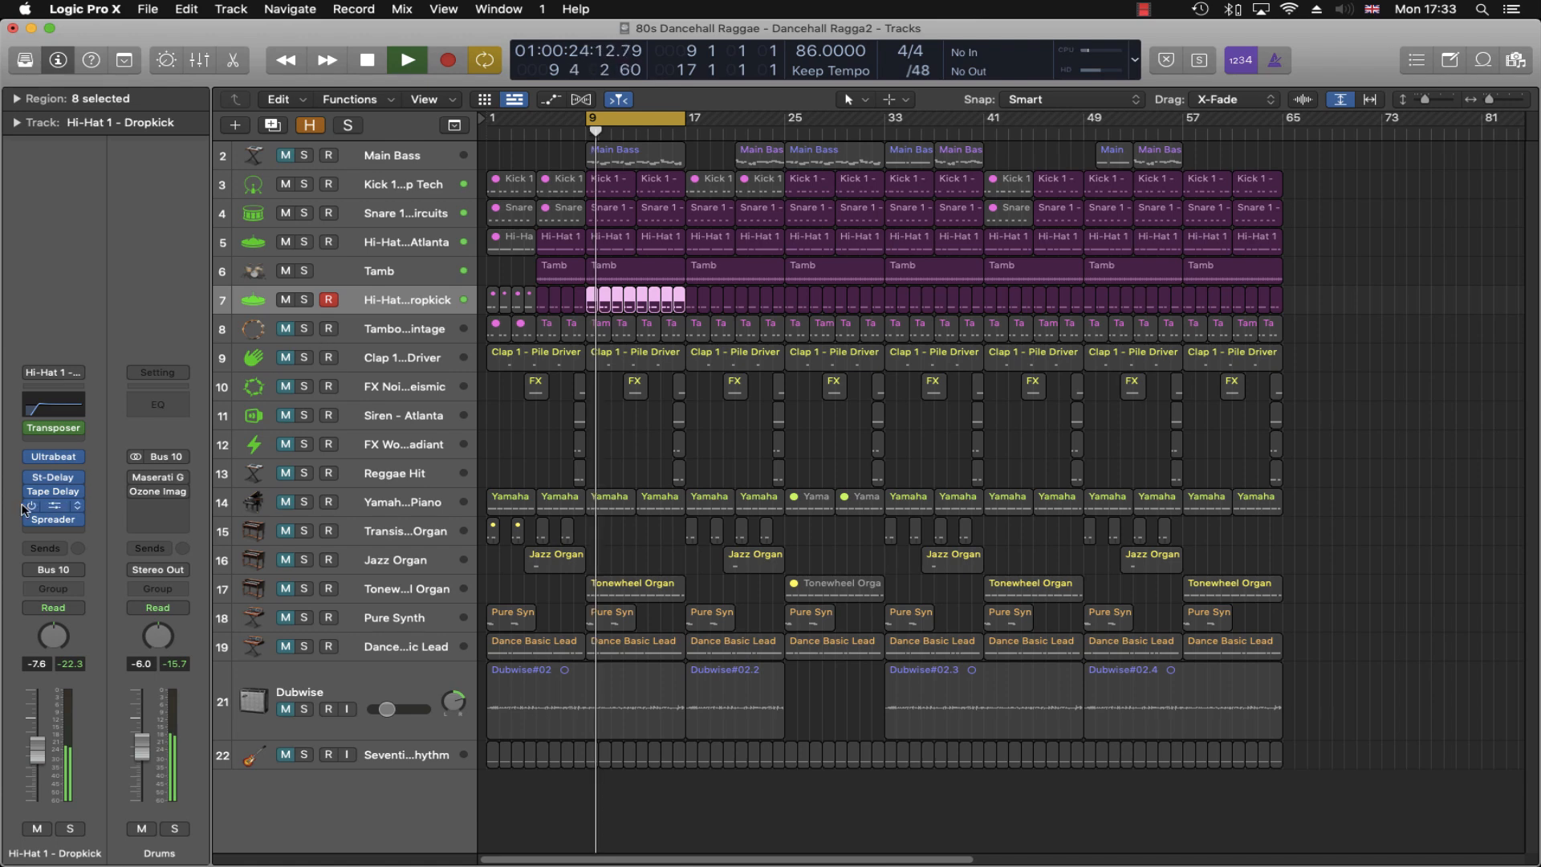
pyautogui.click(53, 505)
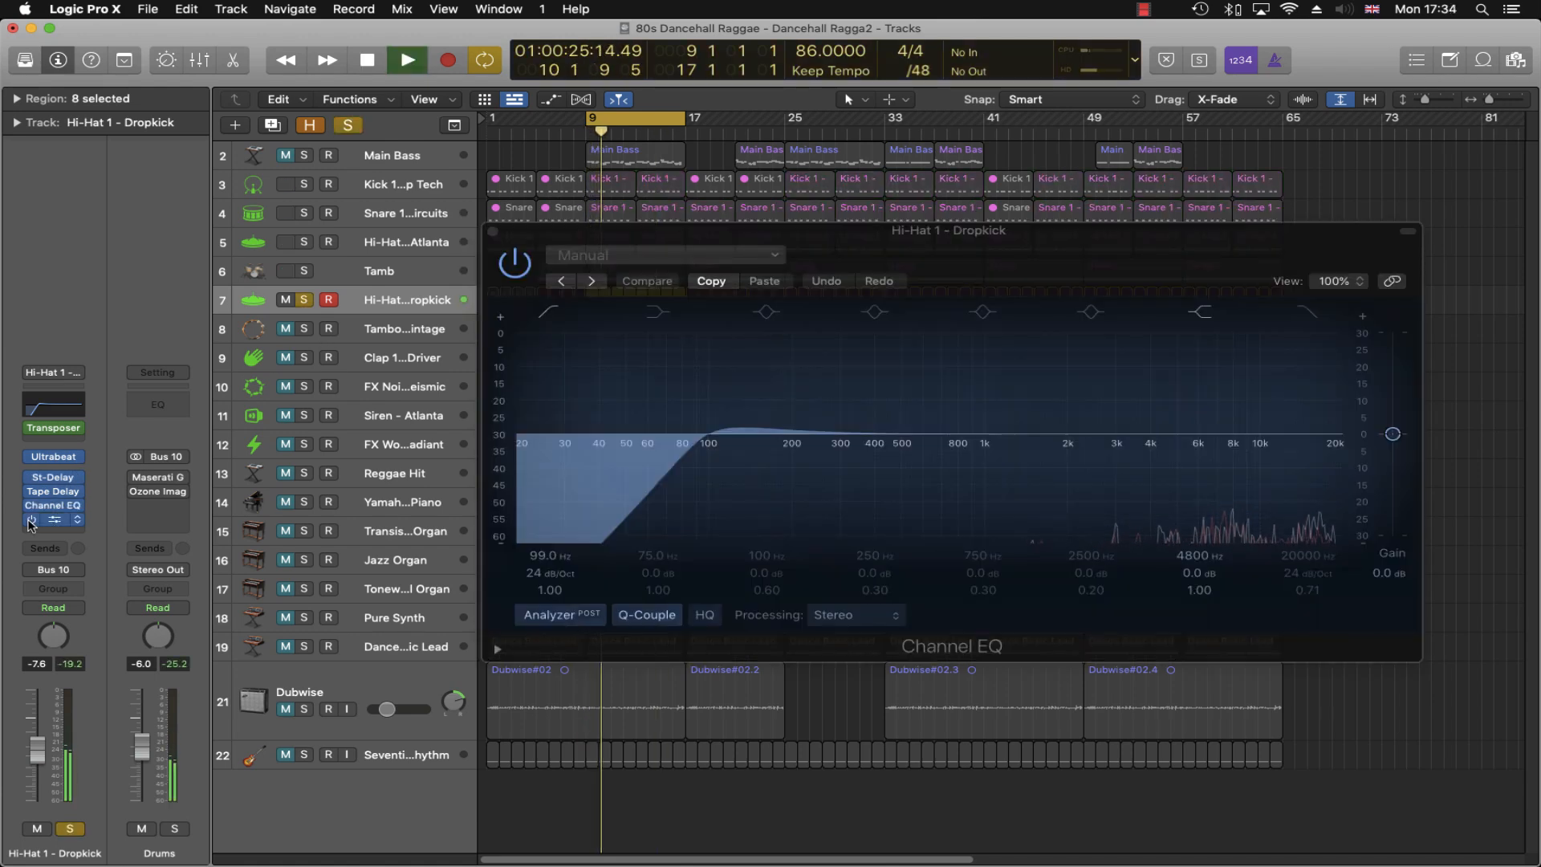
pyautogui.press('space')
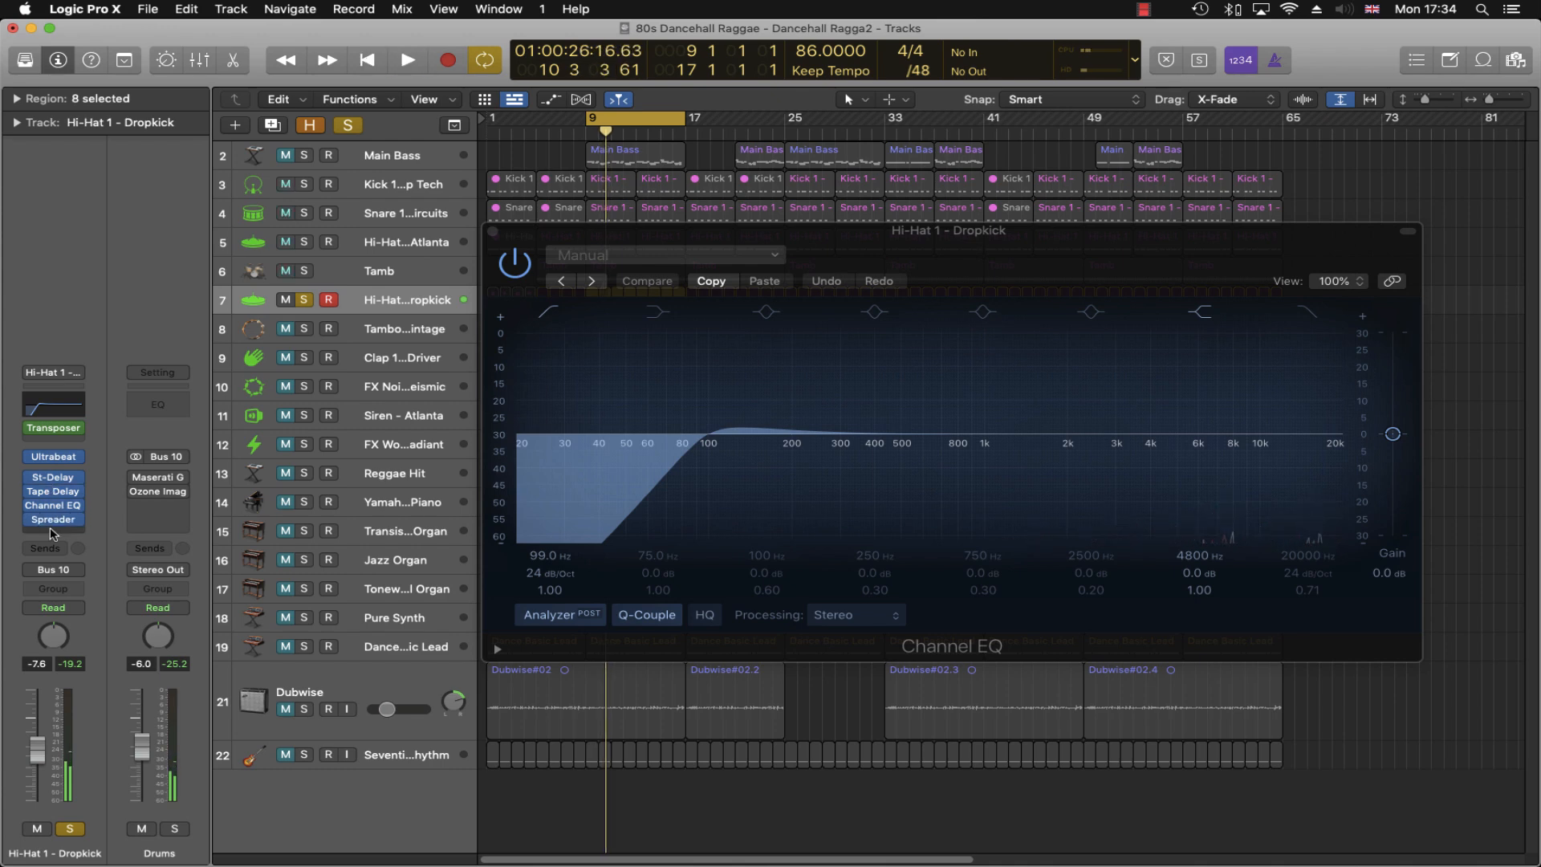
# Step: Unsolo the Hi-Hat 1 - Dropkick track, play it with the other drums and close its Channel EQ
pyautogui.click(306, 300)
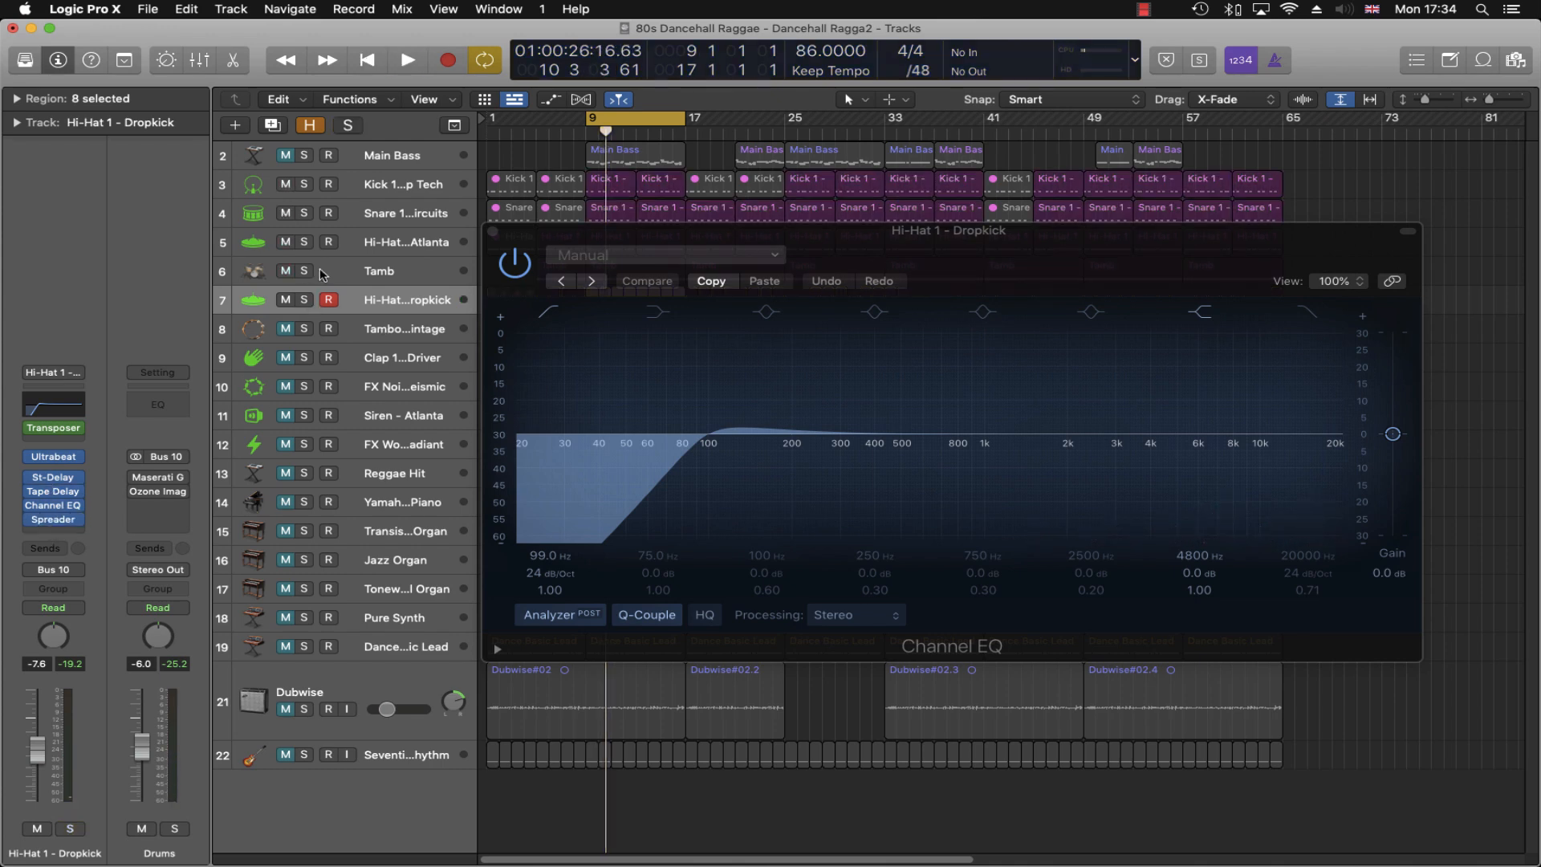
pyautogui.press('space')
pyautogui.click(493, 232)
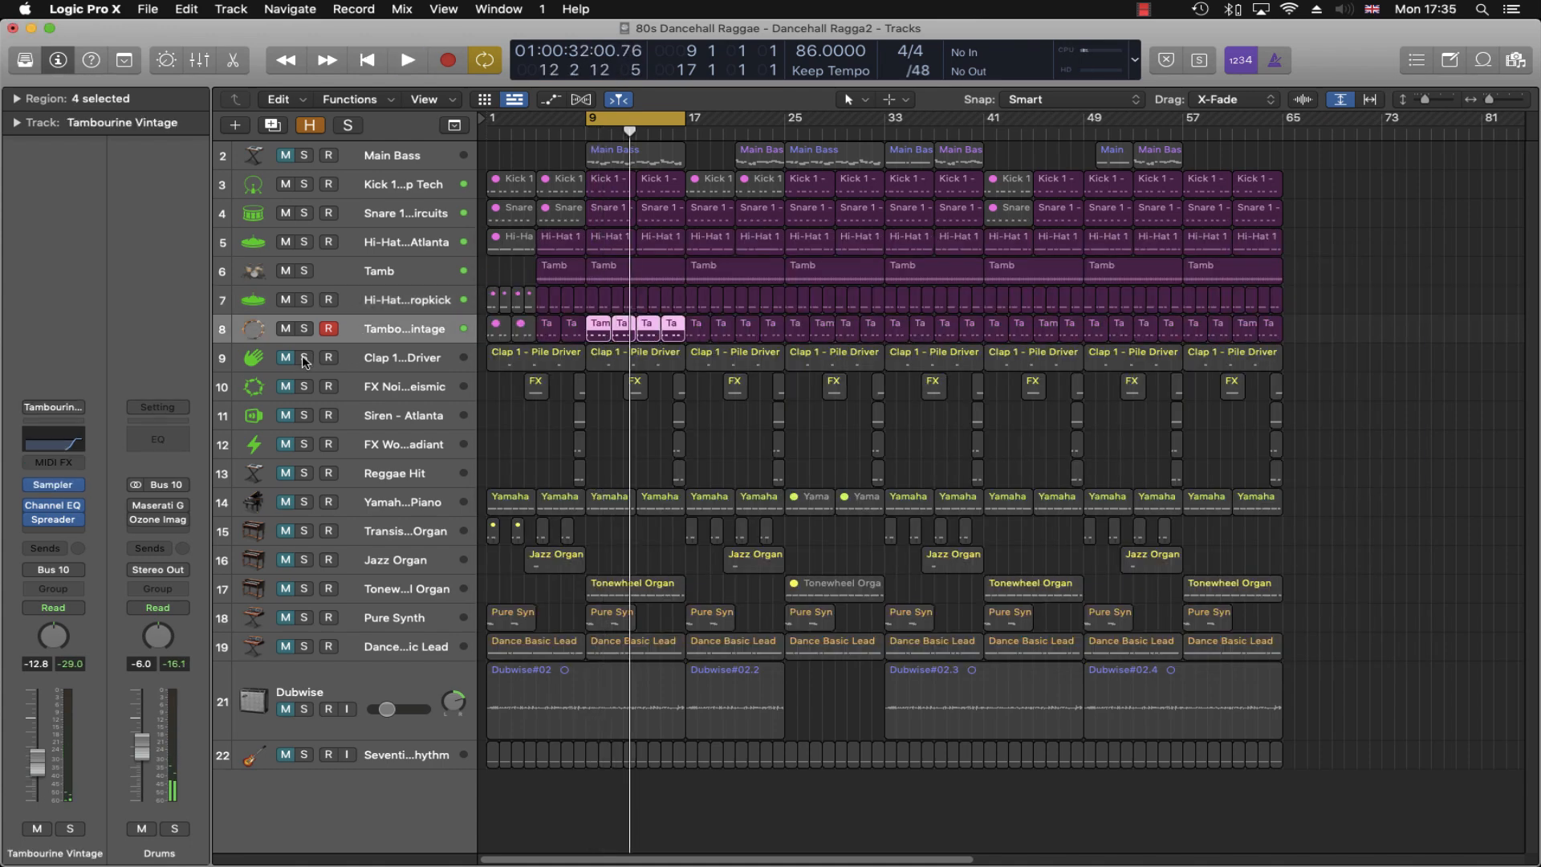
# Step: Solo the Clap 1 - Pile Driver track, play it and open the ChromaVerb on its Bus 7 aux channel
pyautogui.click(304, 358)
pyautogui.press('space')
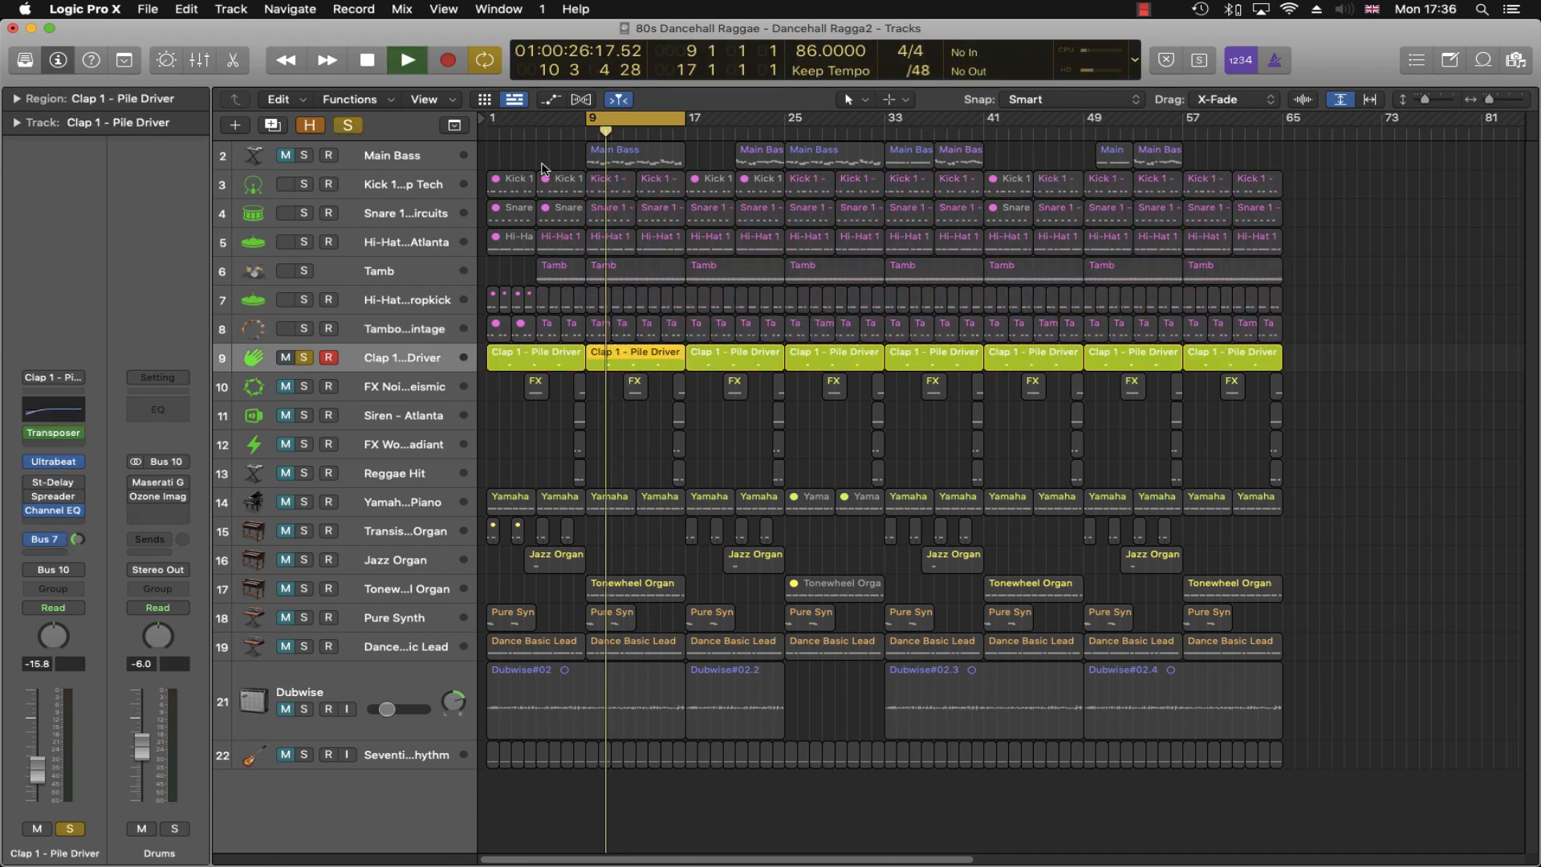
pyautogui.click(44, 540)
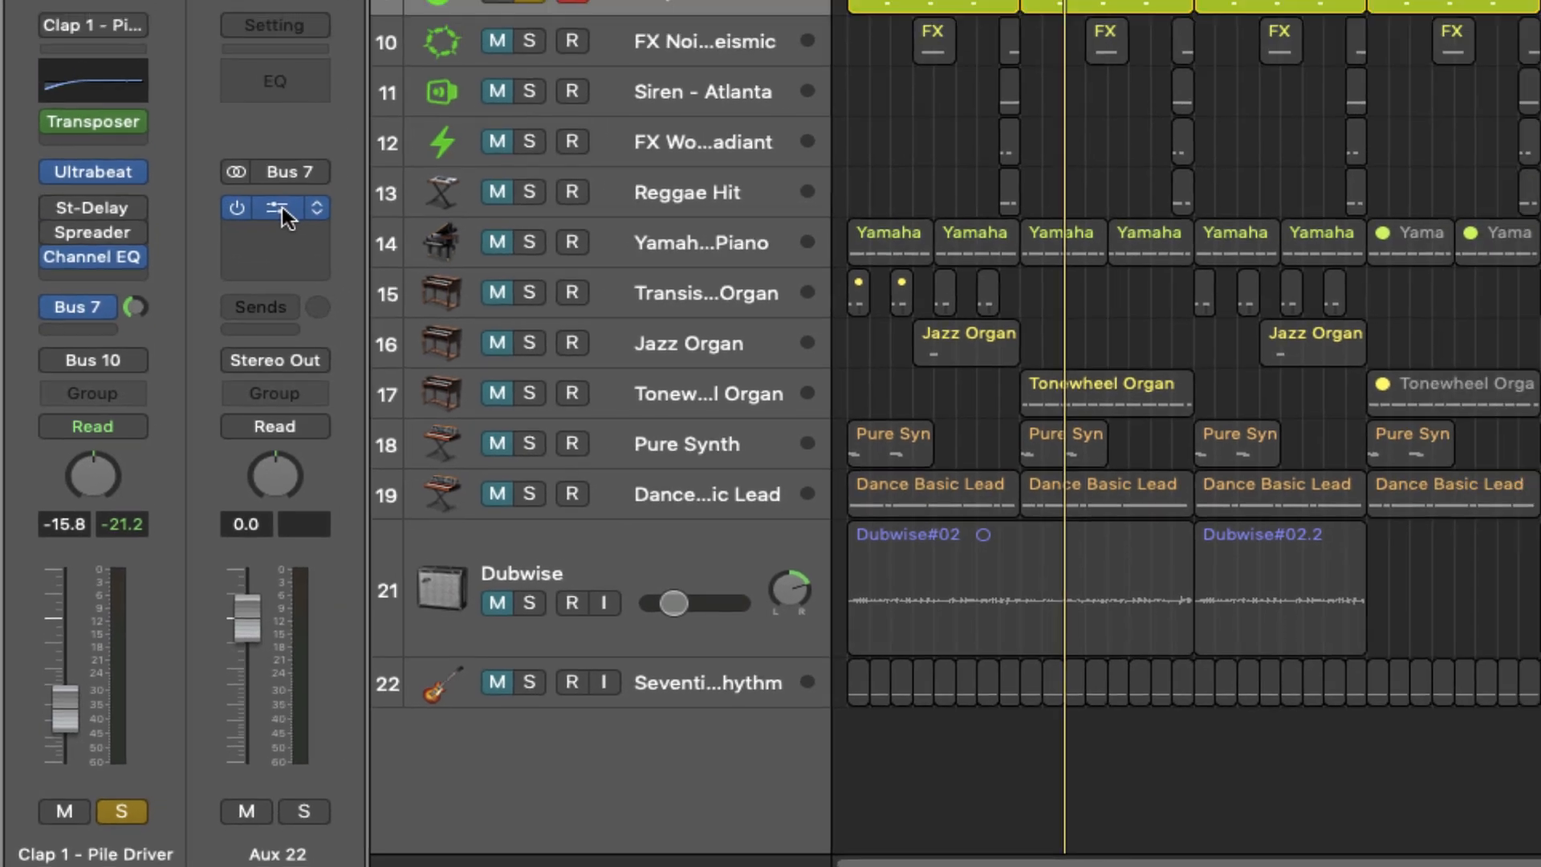
pyautogui.click(310, 128)
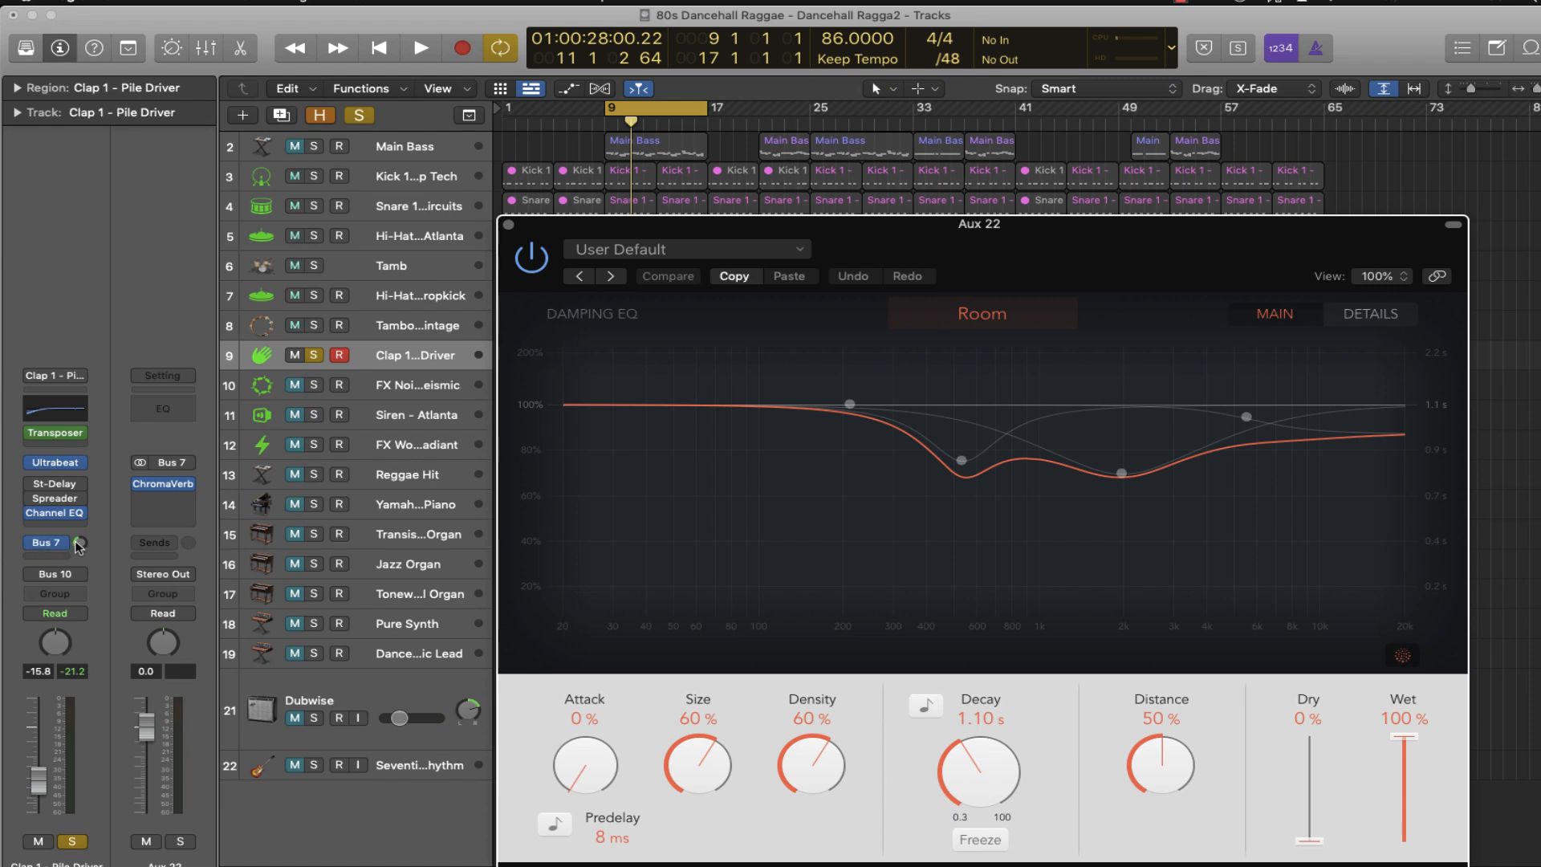
# Step: Compare the clap with ChromaVerb bypassed and active during playback, select the Snare 1 track and close the plug-in
pyautogui.click(140, 484)
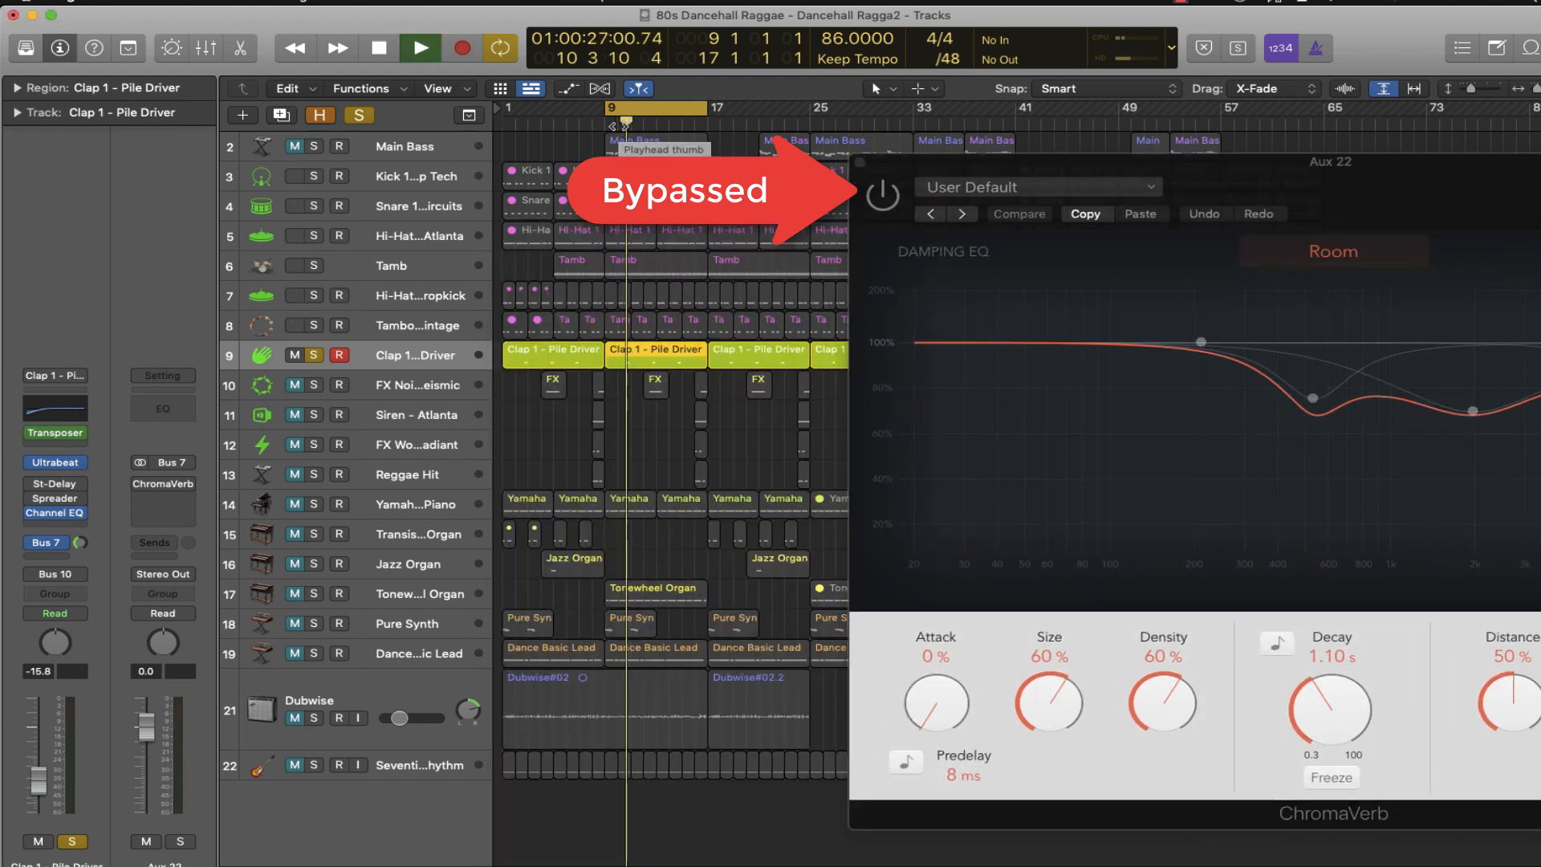
pyautogui.click(141, 484)
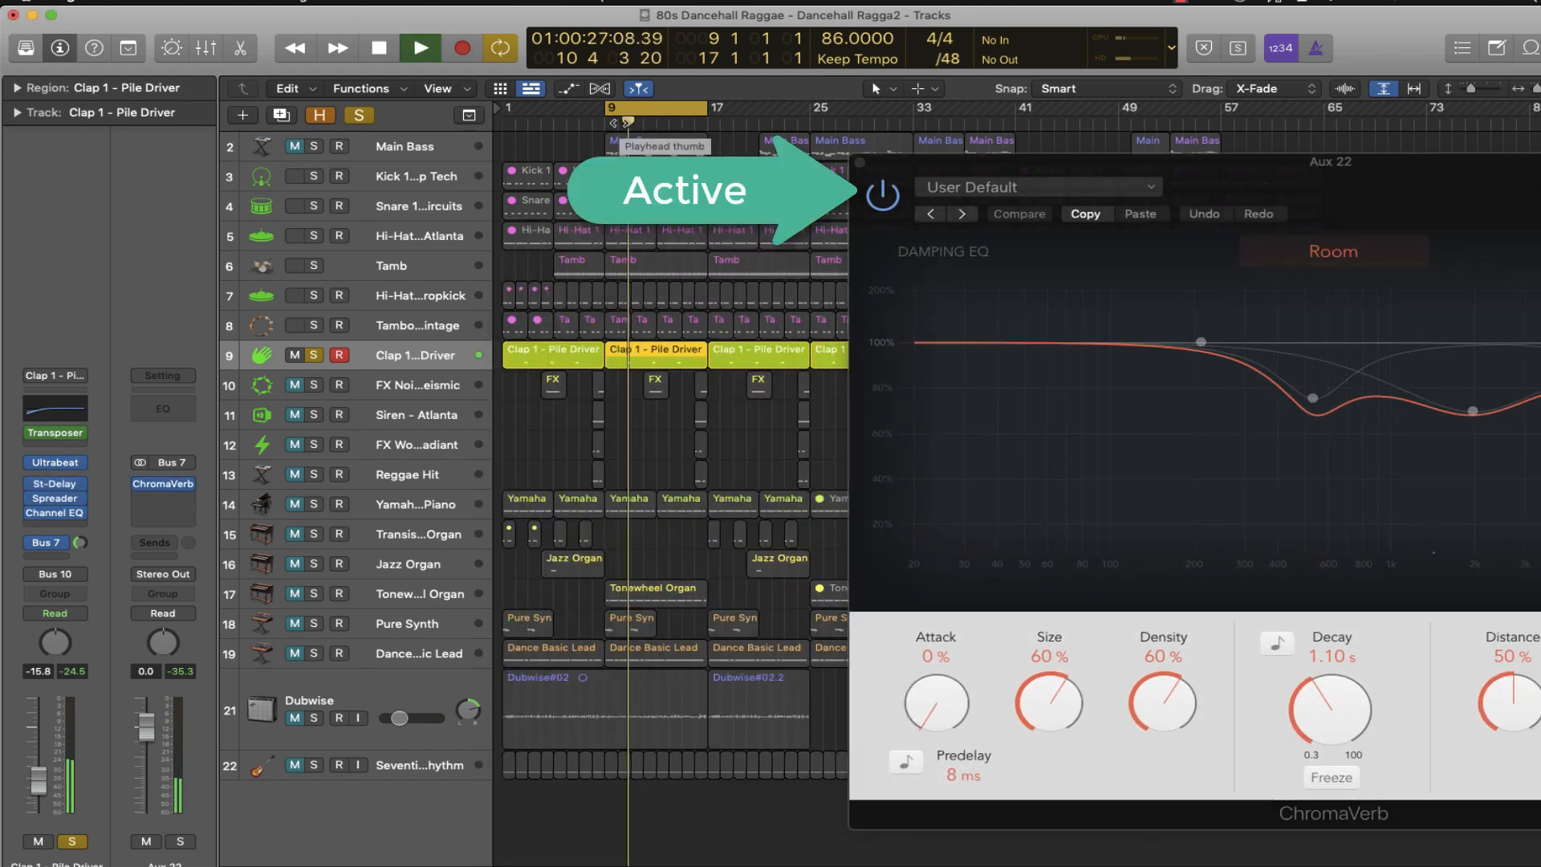
pyautogui.click(410, 211)
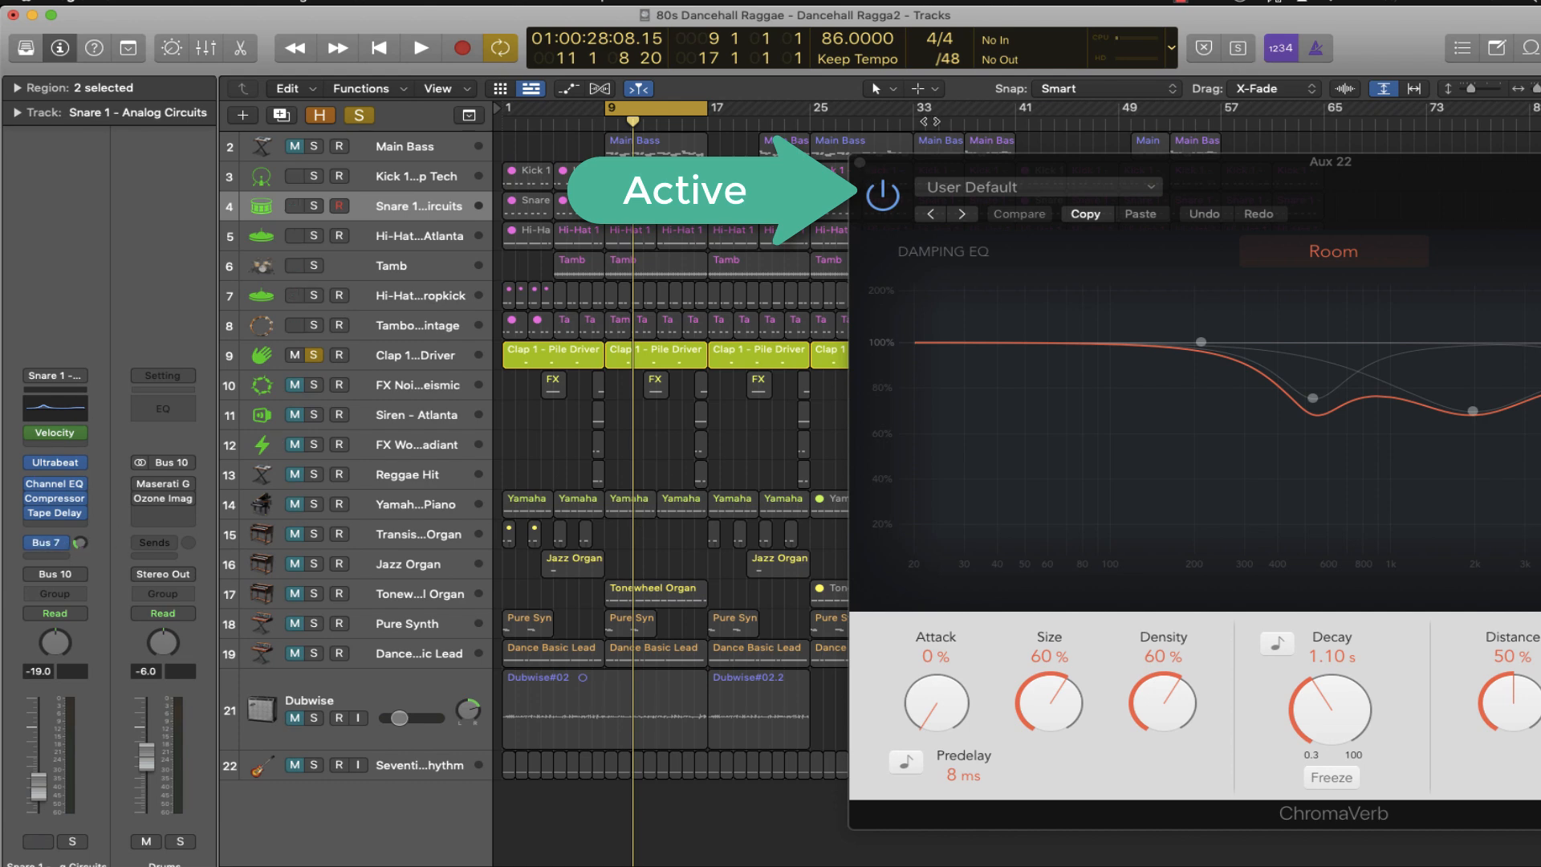
pyautogui.click(860, 163)
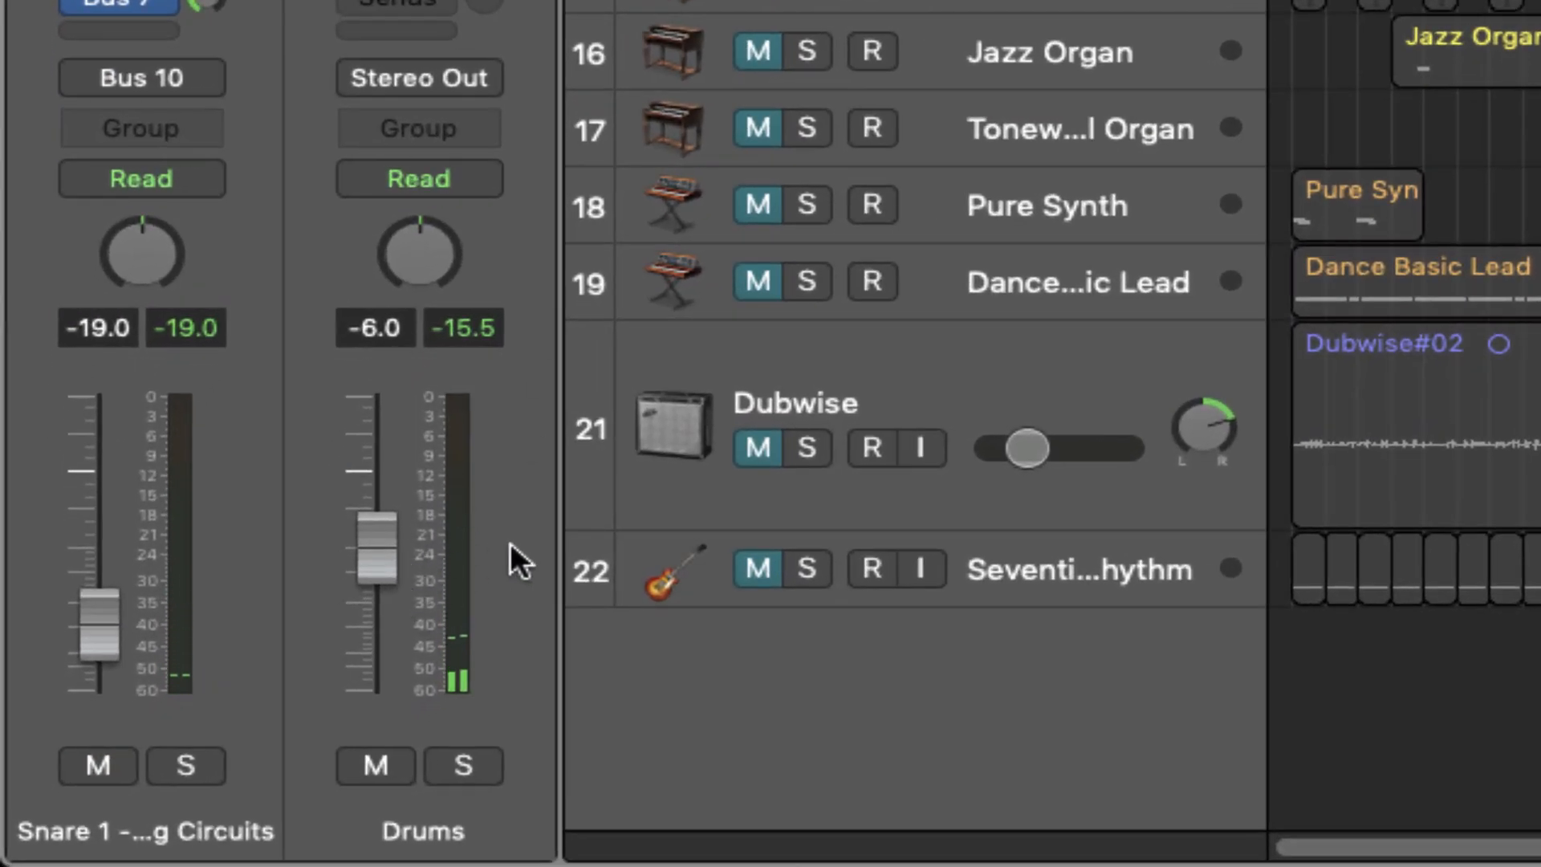
# Step: Open the Maserati GRP on the Drums bus and compare the drums with it bypassed and active
pyautogui.press('space')
pyautogui.click(455, 334)
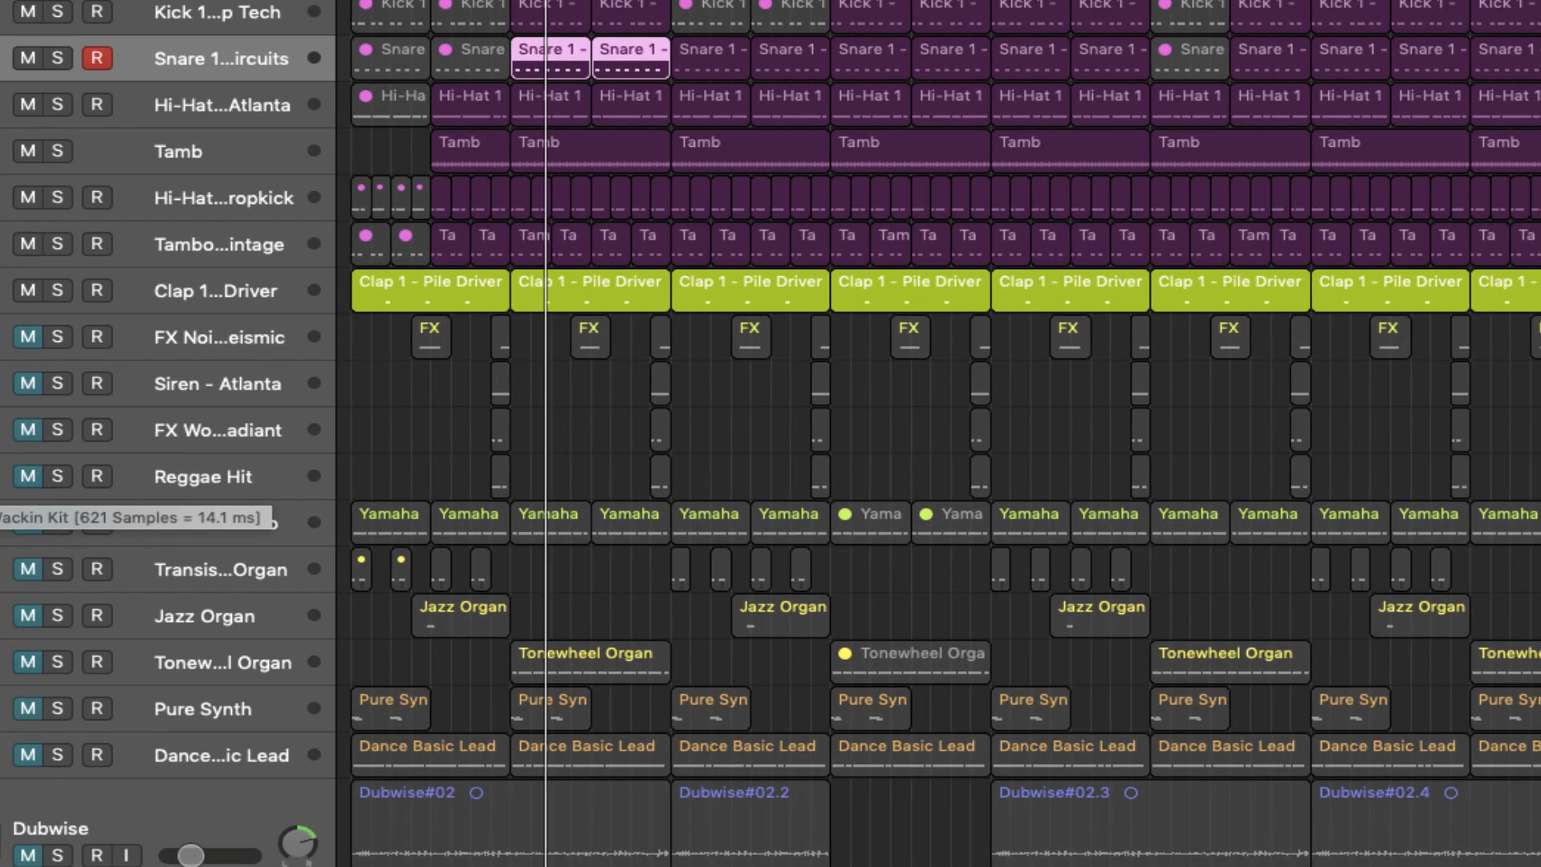
pyautogui.click(426, 156)
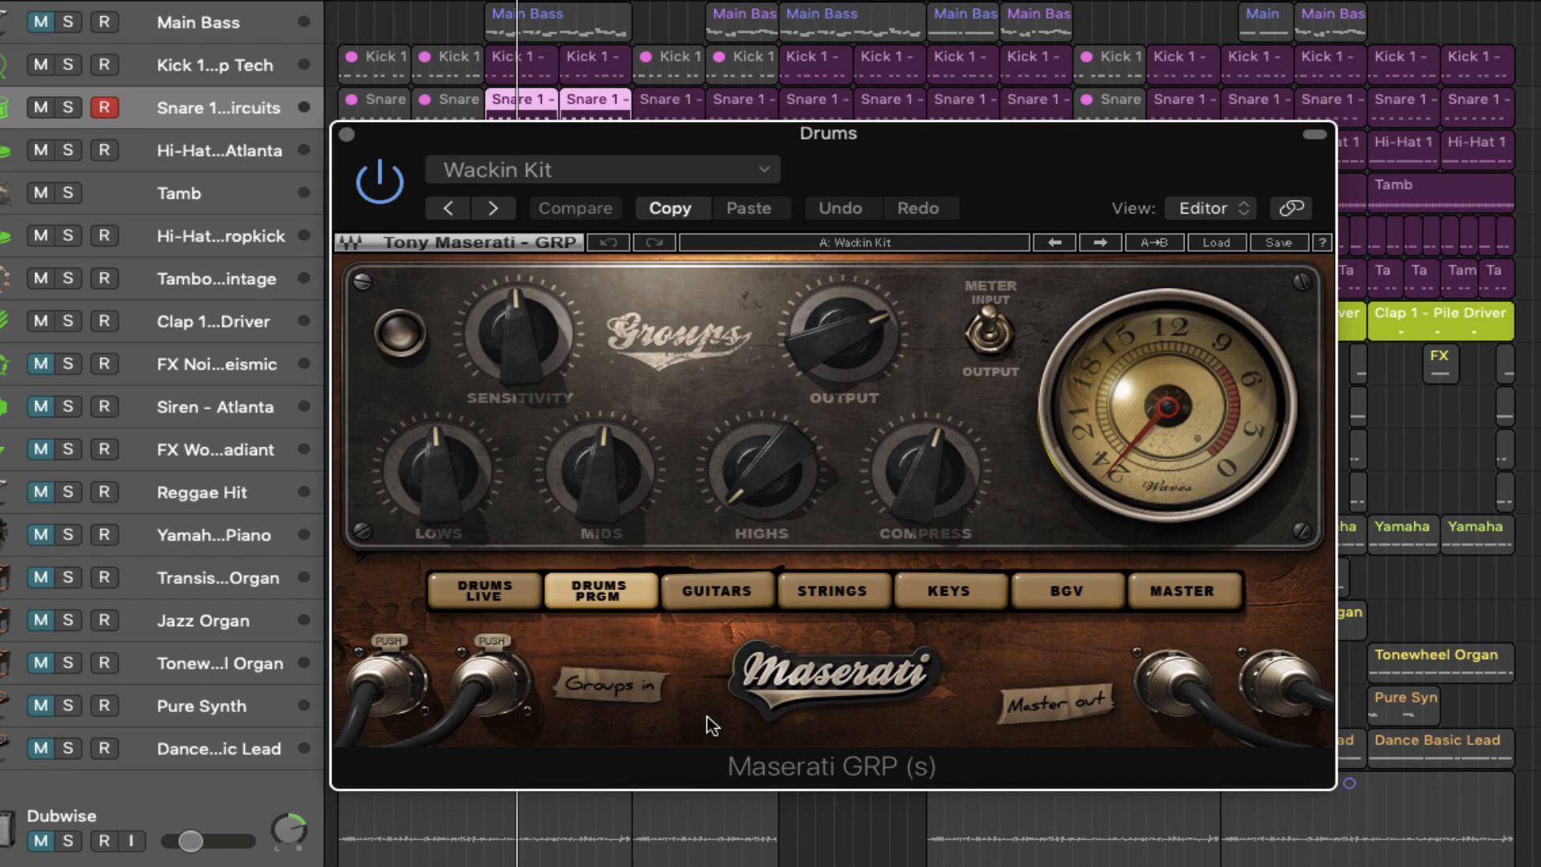
pyautogui.click(386, 184)
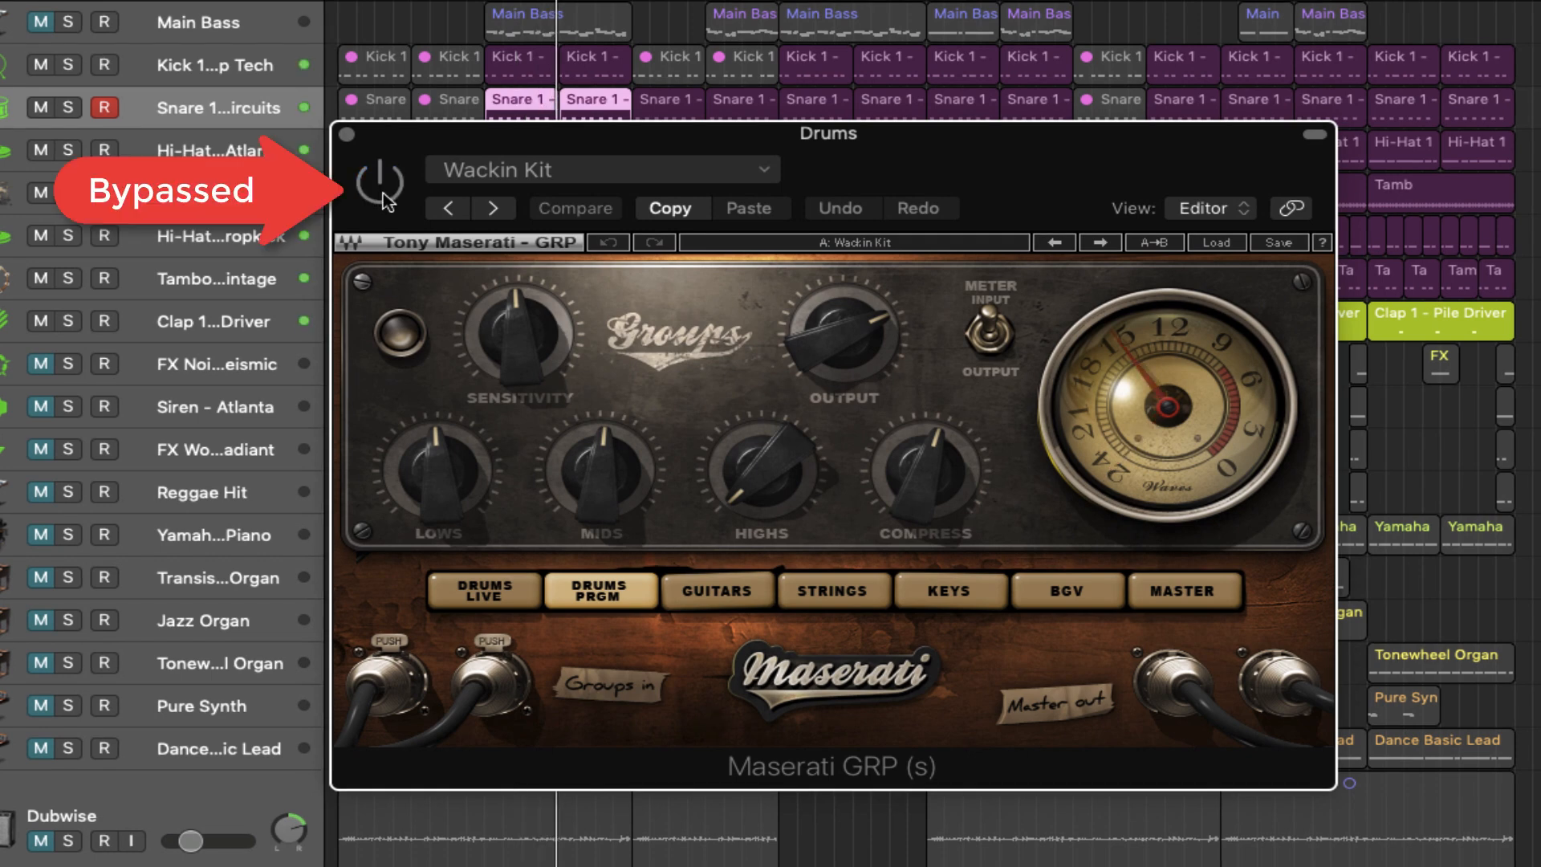
pyautogui.click(383, 193)
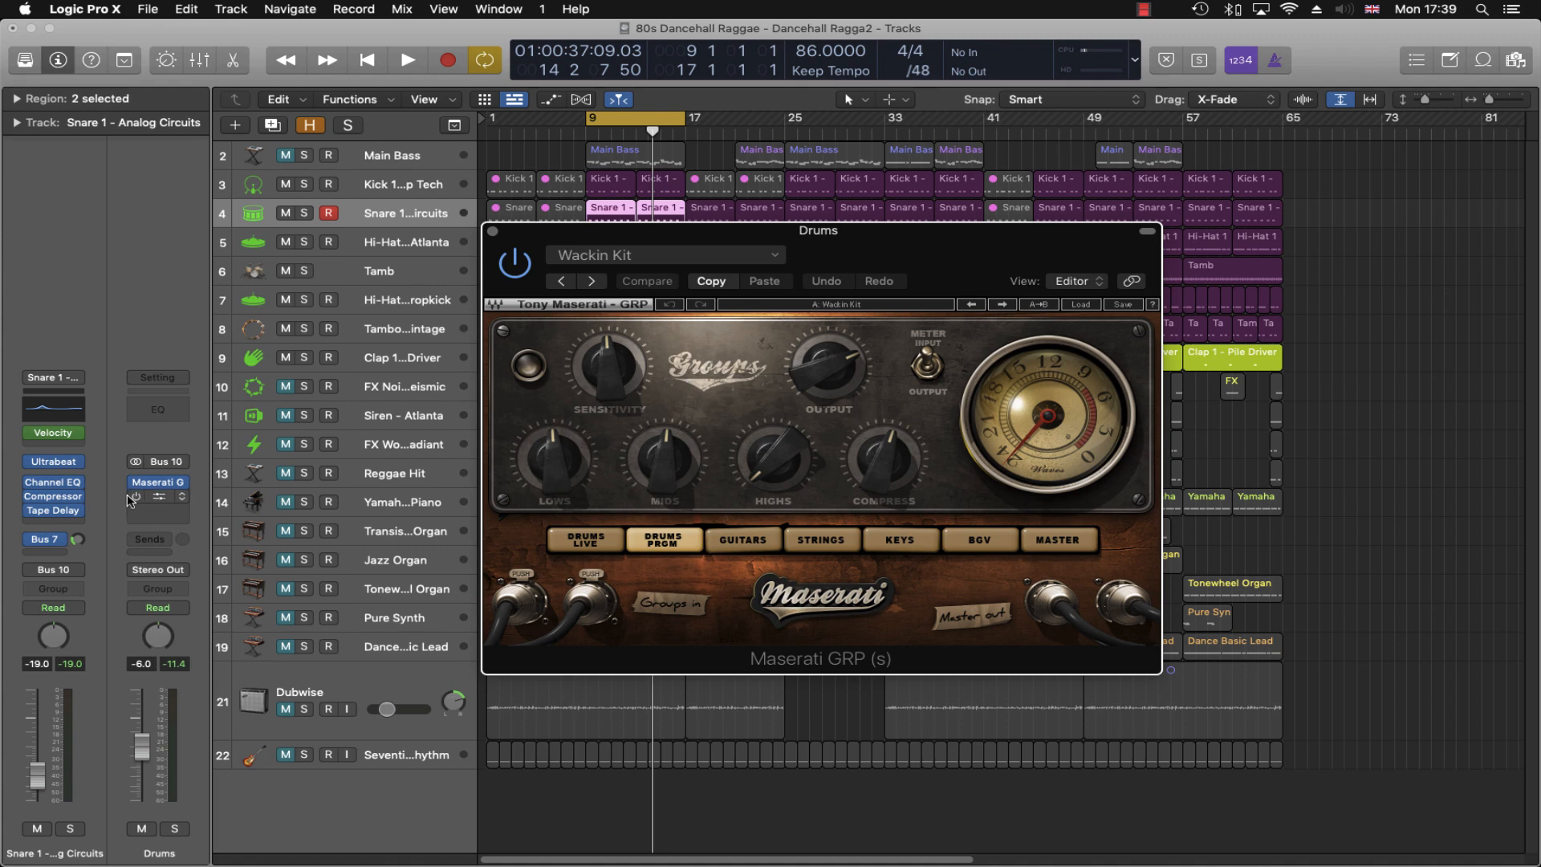
# Step: Open the Ozone Imager 2 on the Drums bus and arrange its window in front of the Maserati GRP
pyautogui.click(163, 497)
pyautogui.click(163, 497)
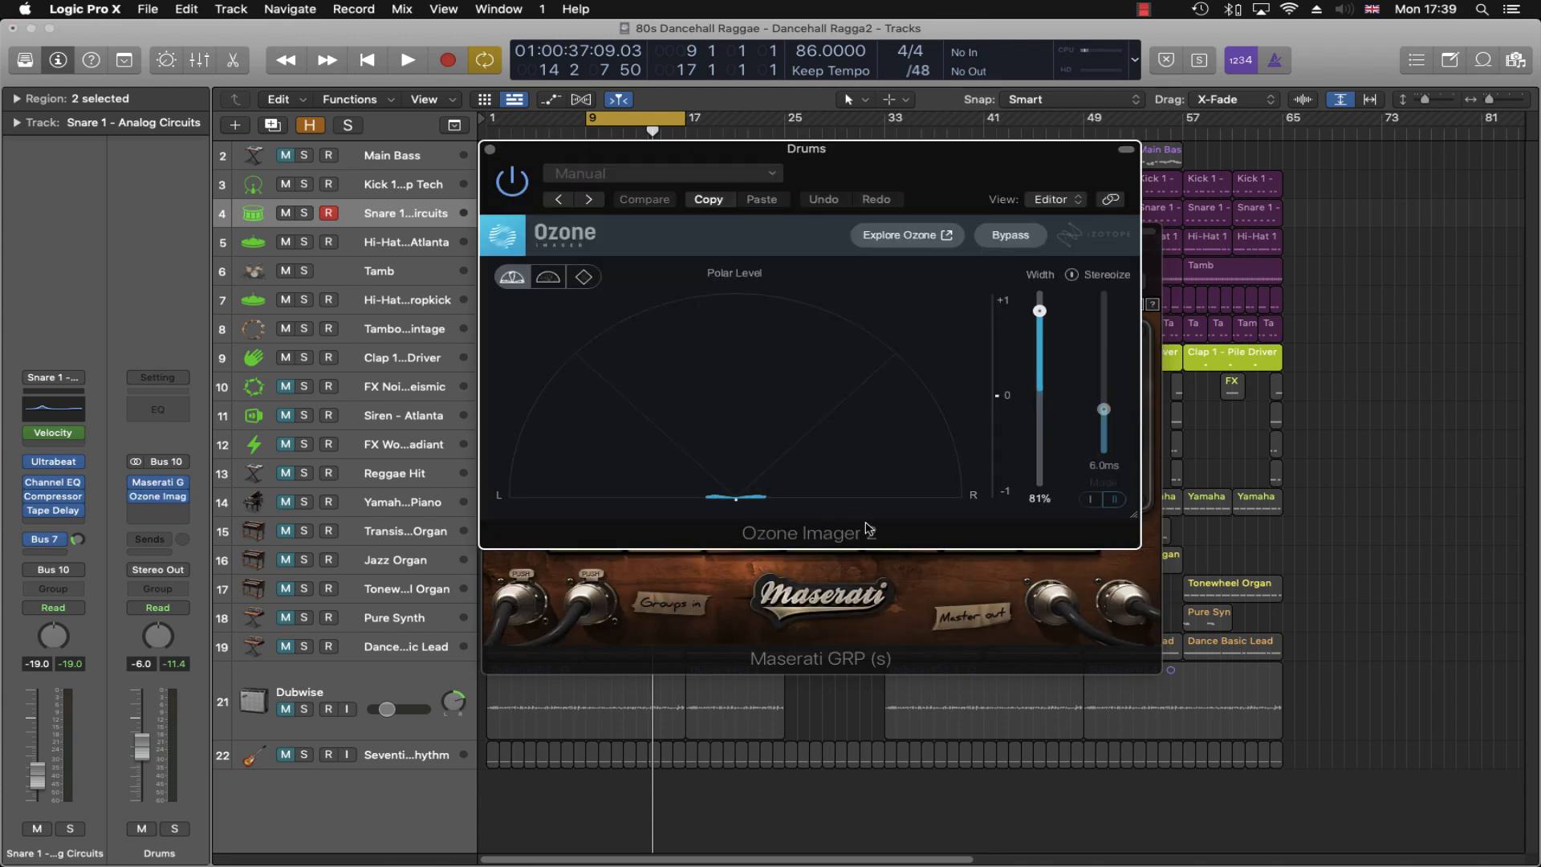
pyautogui.moveTo(853, 163); pyautogui.dragTo(891, 102)
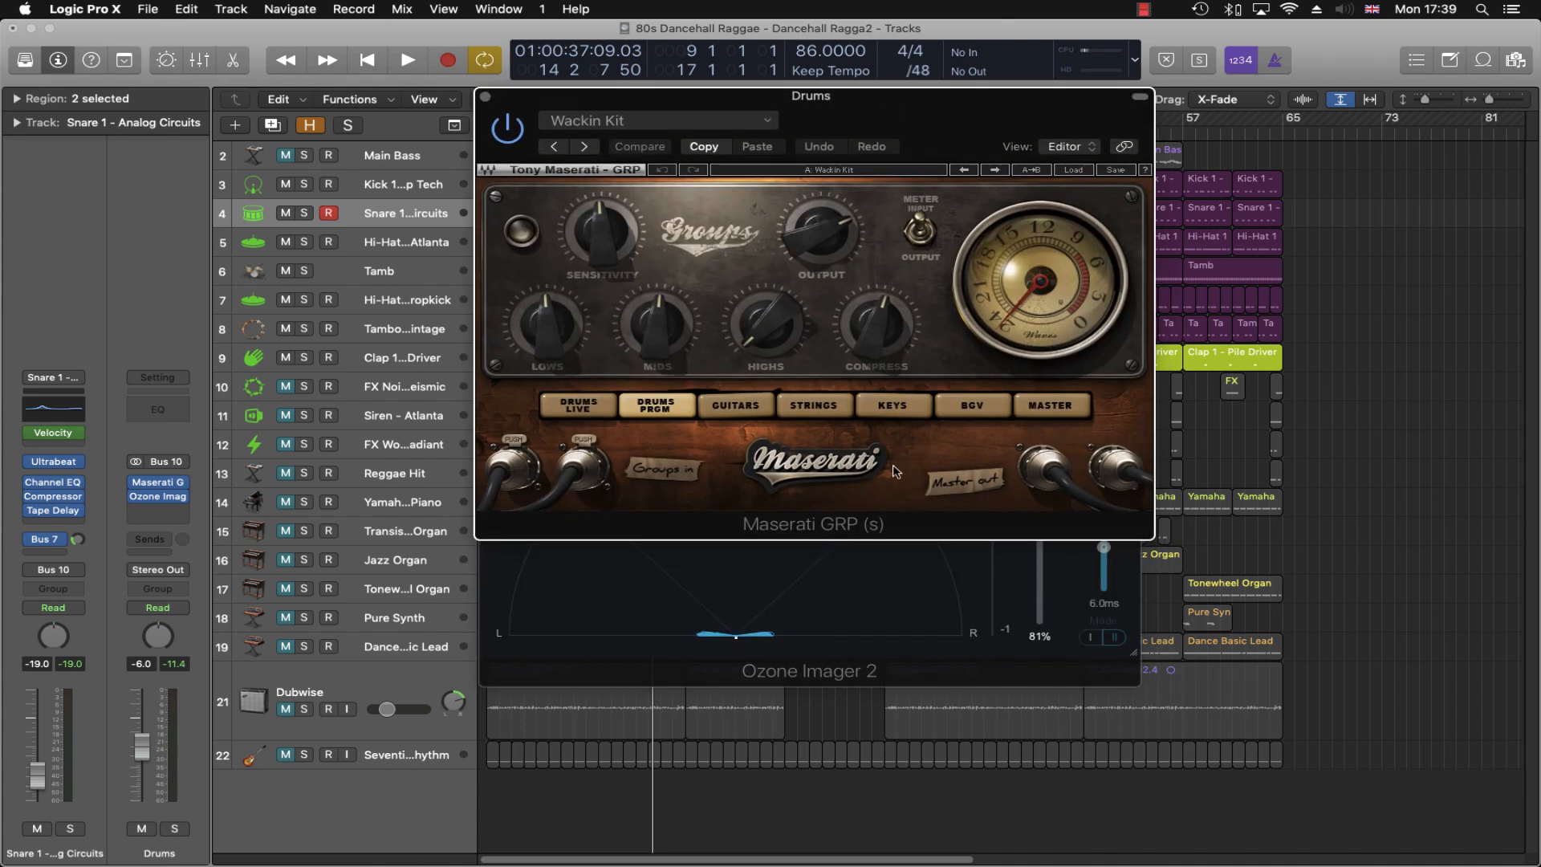
pyautogui.click(929, 654)
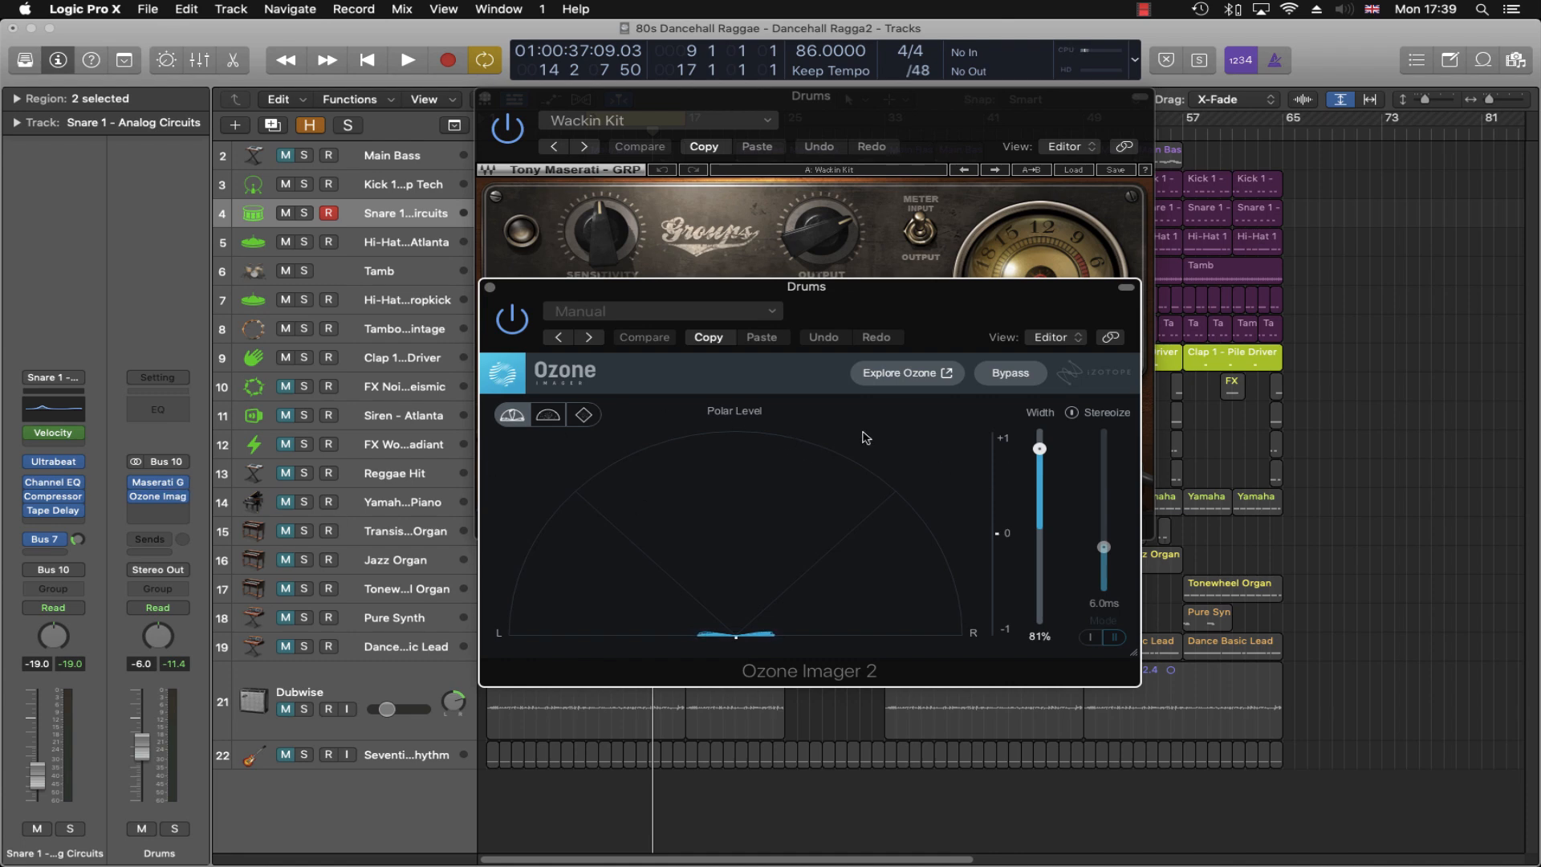
# Step: Compare the drums with the Ozone Imager 2 bypassed and active, and close both Drums bus plug-ins
pyautogui.press('space')
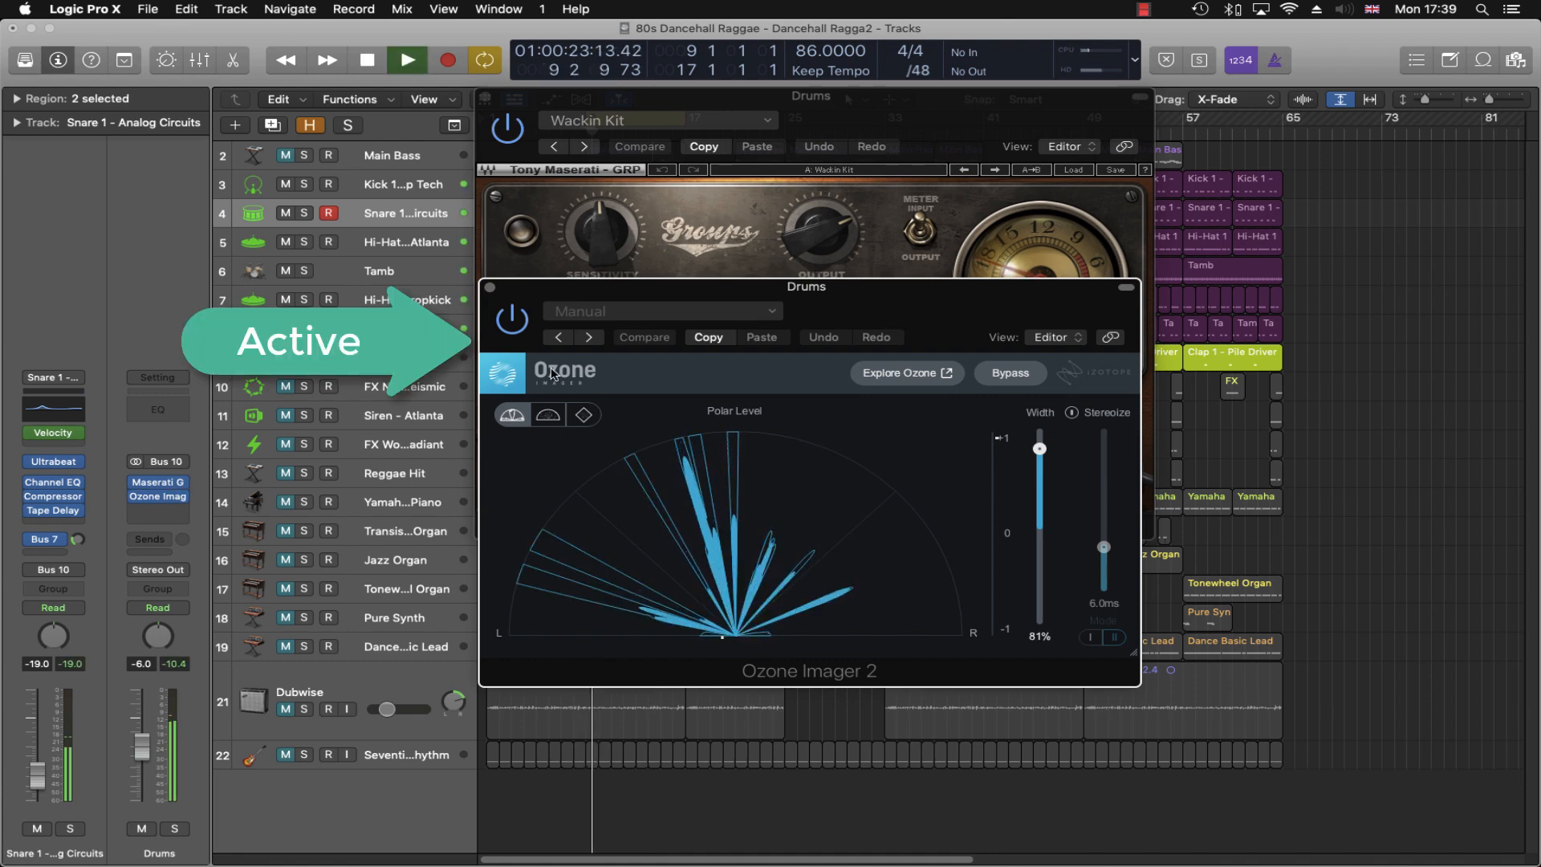
pyautogui.click(522, 328)
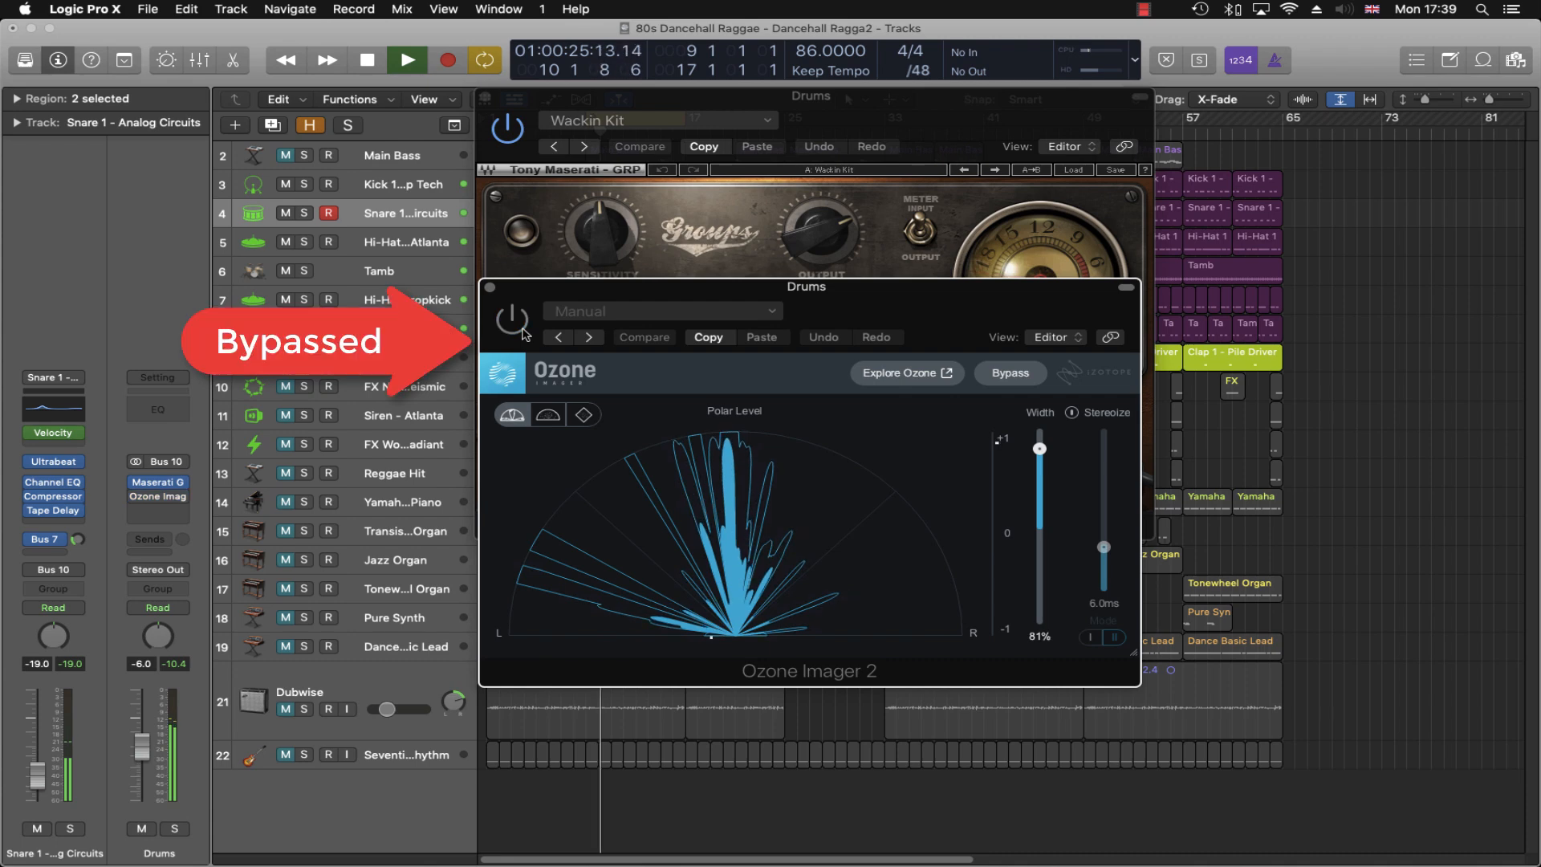
pyautogui.click(522, 328)
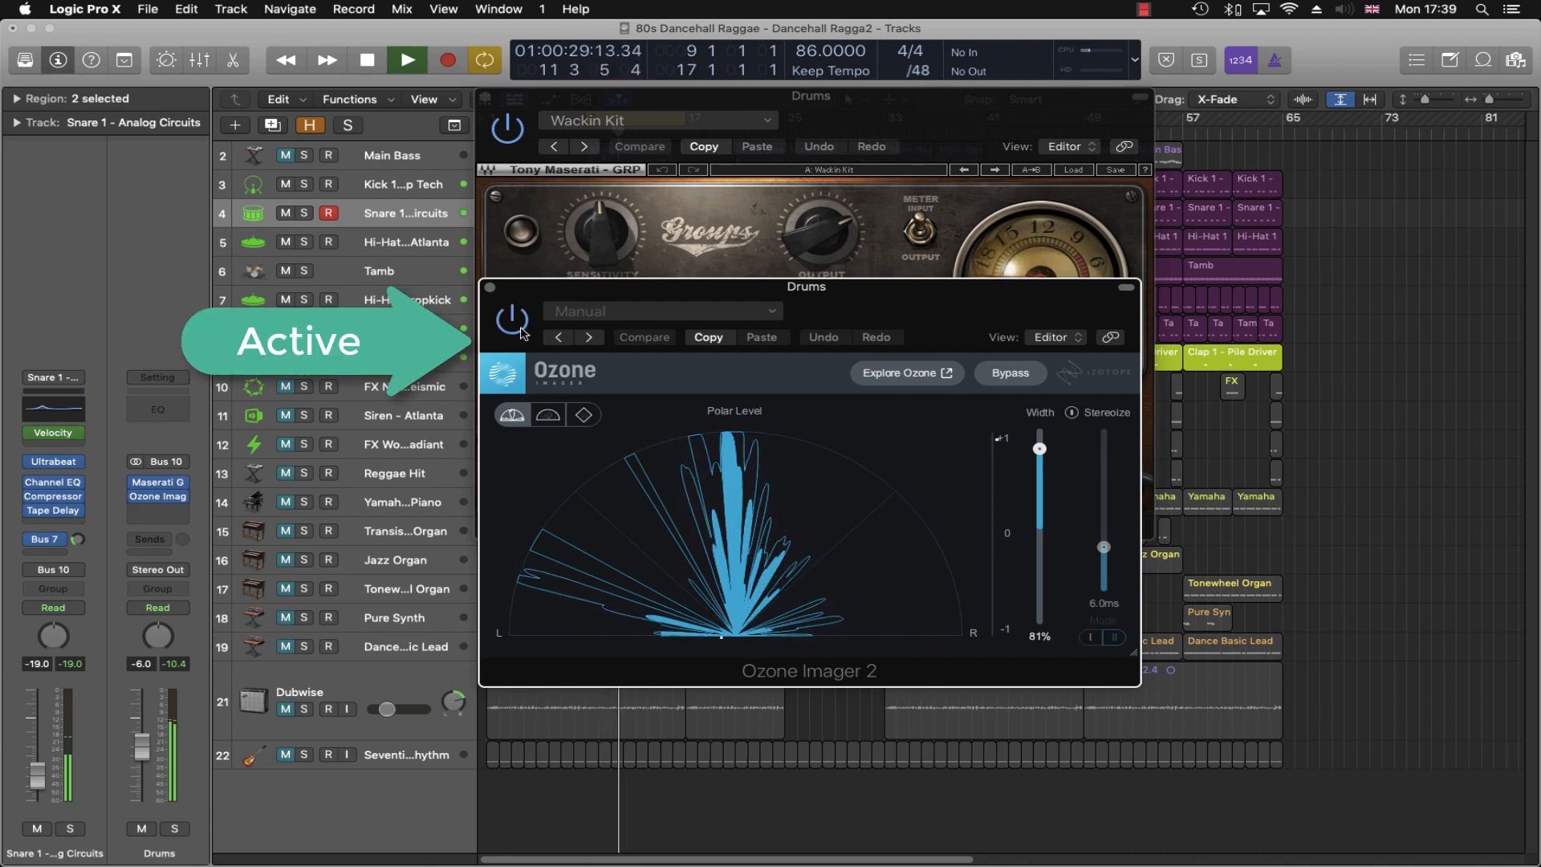
pyautogui.press('space')
pyautogui.click(490, 286)
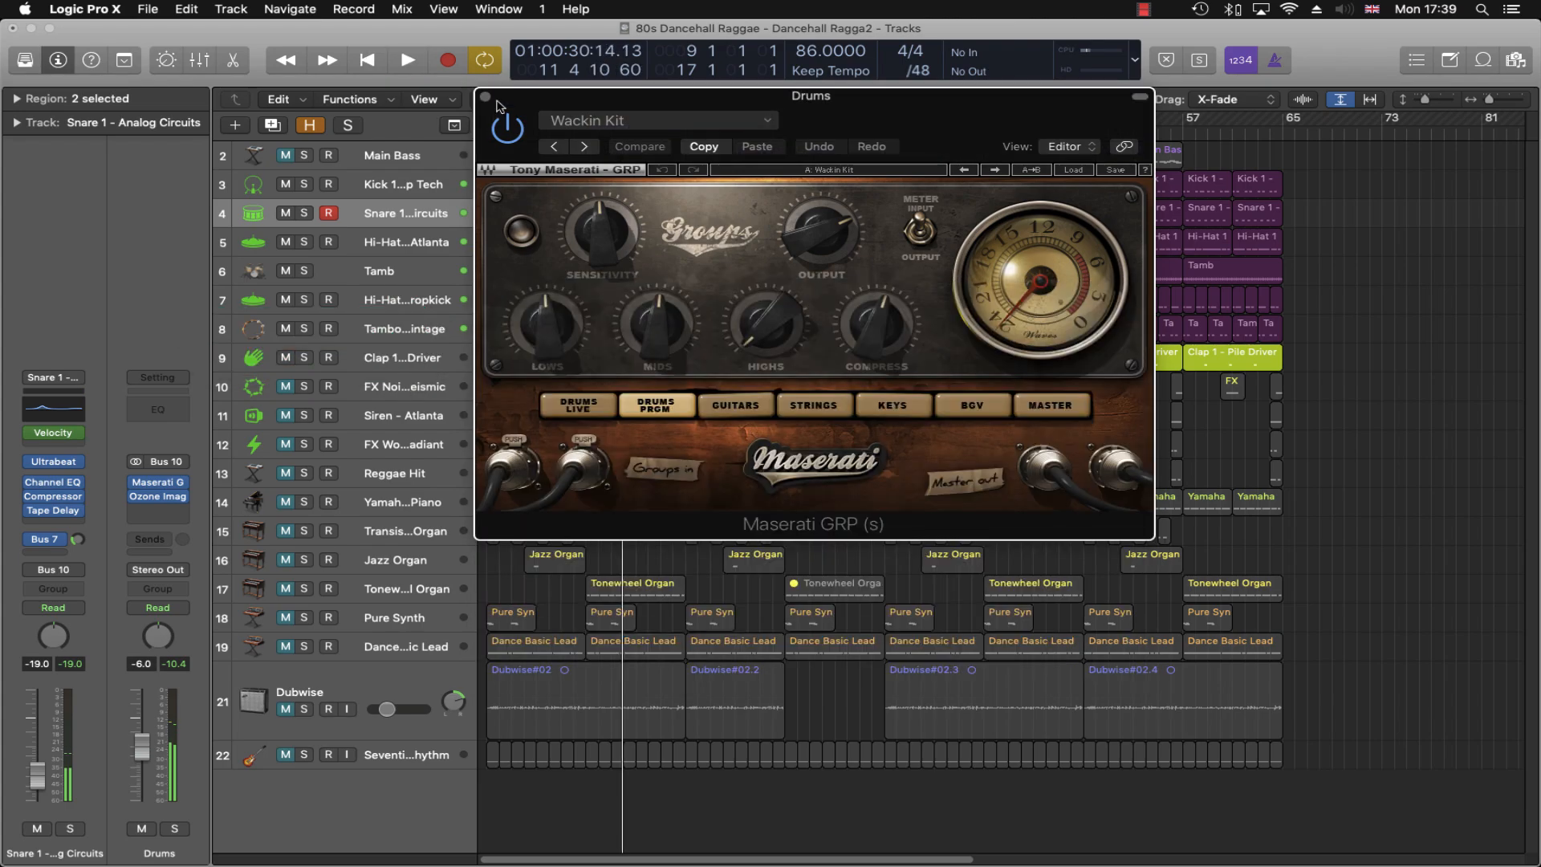
pyautogui.click(484, 97)
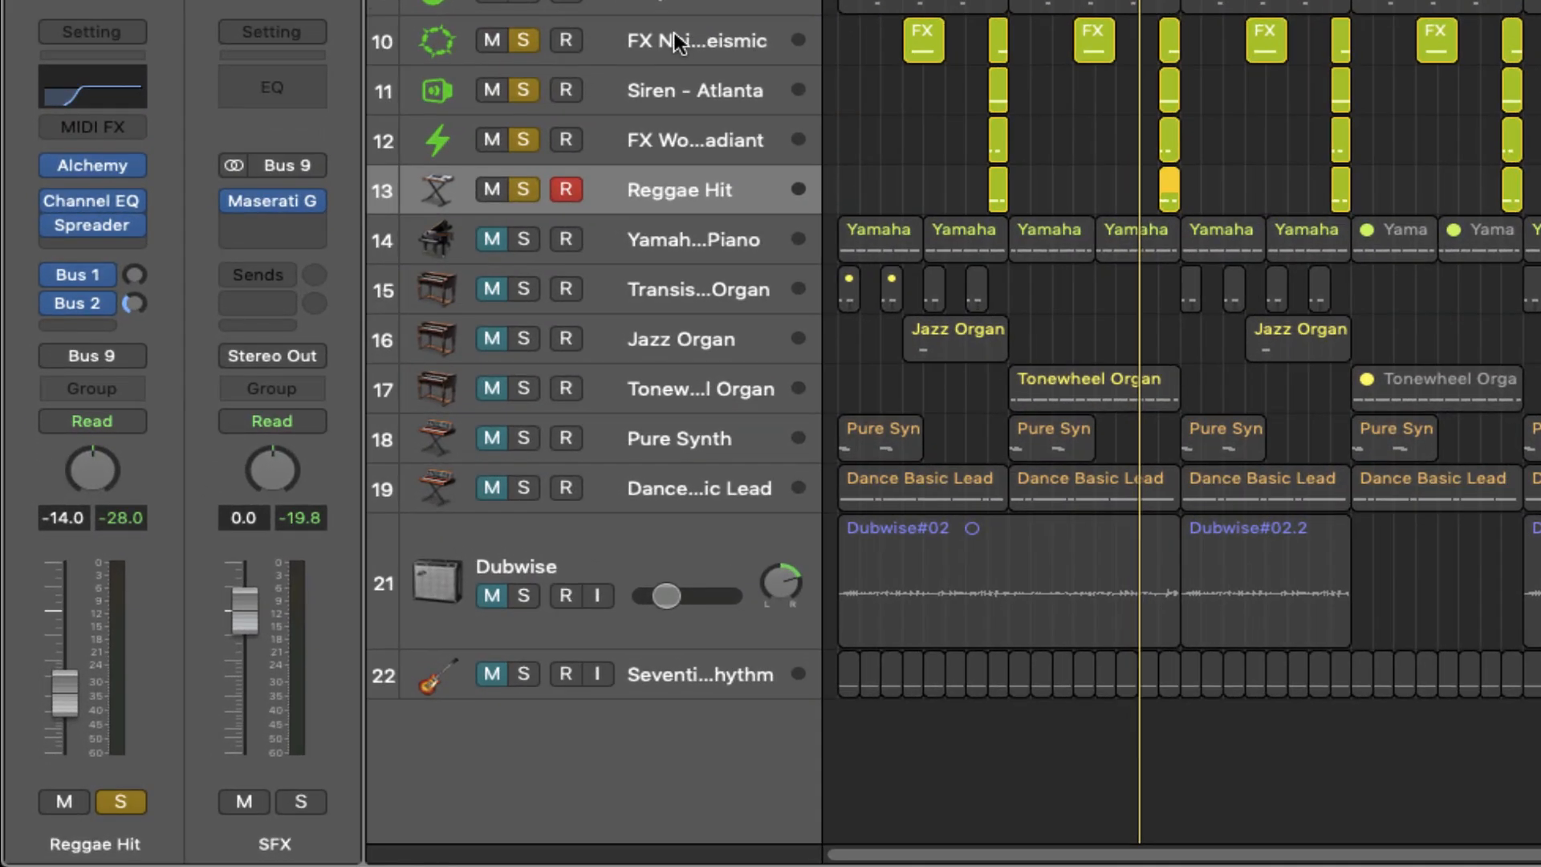
# Step: Select the FX Noise, Siren - Atlanta, FX and Reggae Hit tracks in turn to check their routing to the SFX bus
pyautogui.click(676, 42)
pyautogui.click(679, 91)
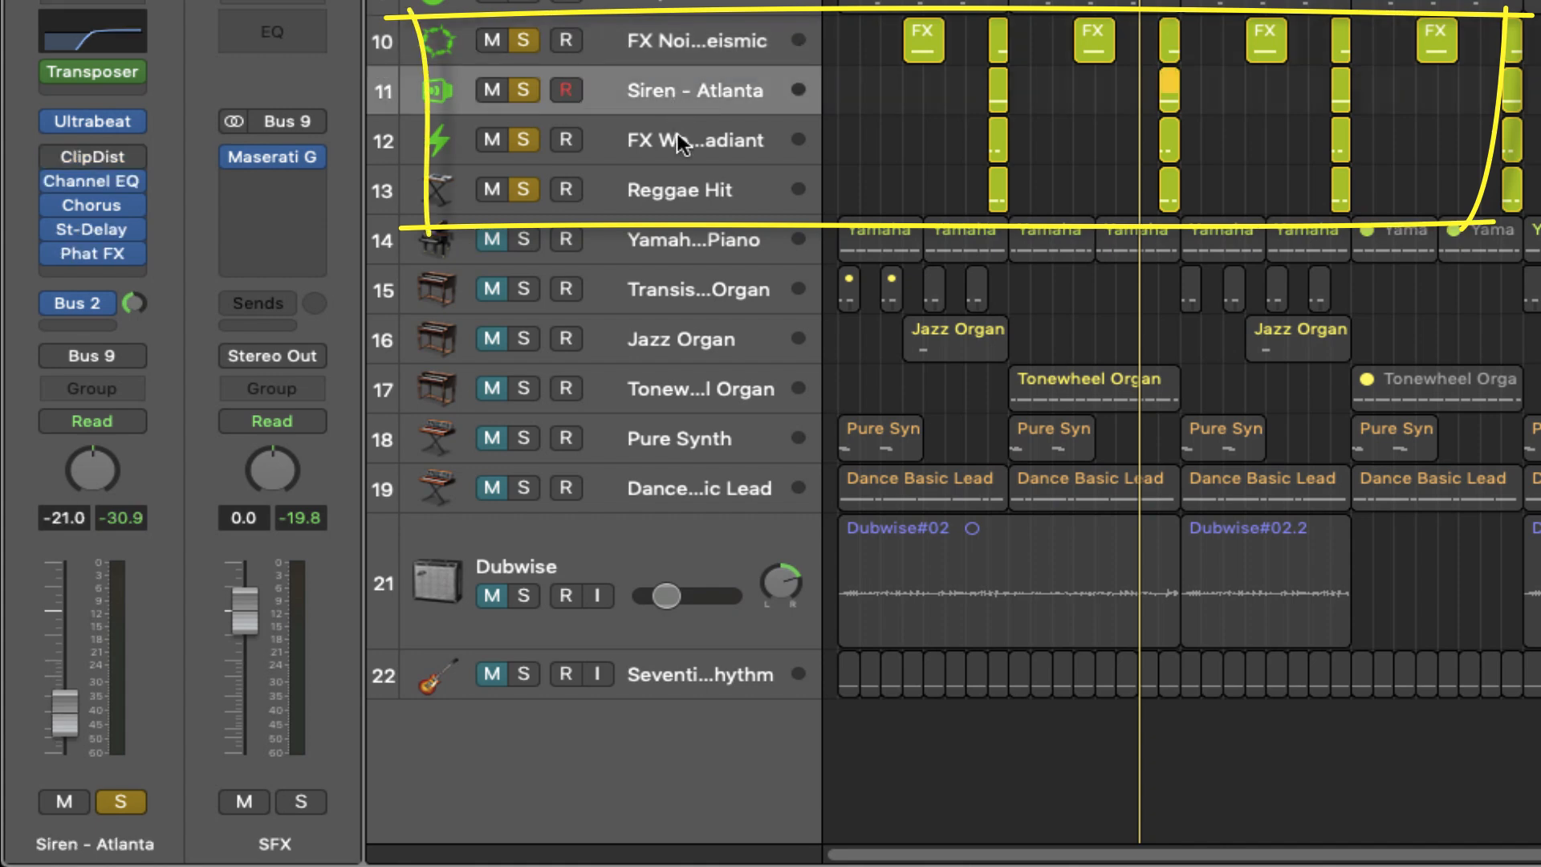
pyautogui.click(677, 133)
pyautogui.click(666, 185)
pyautogui.moveTo(320, 176)
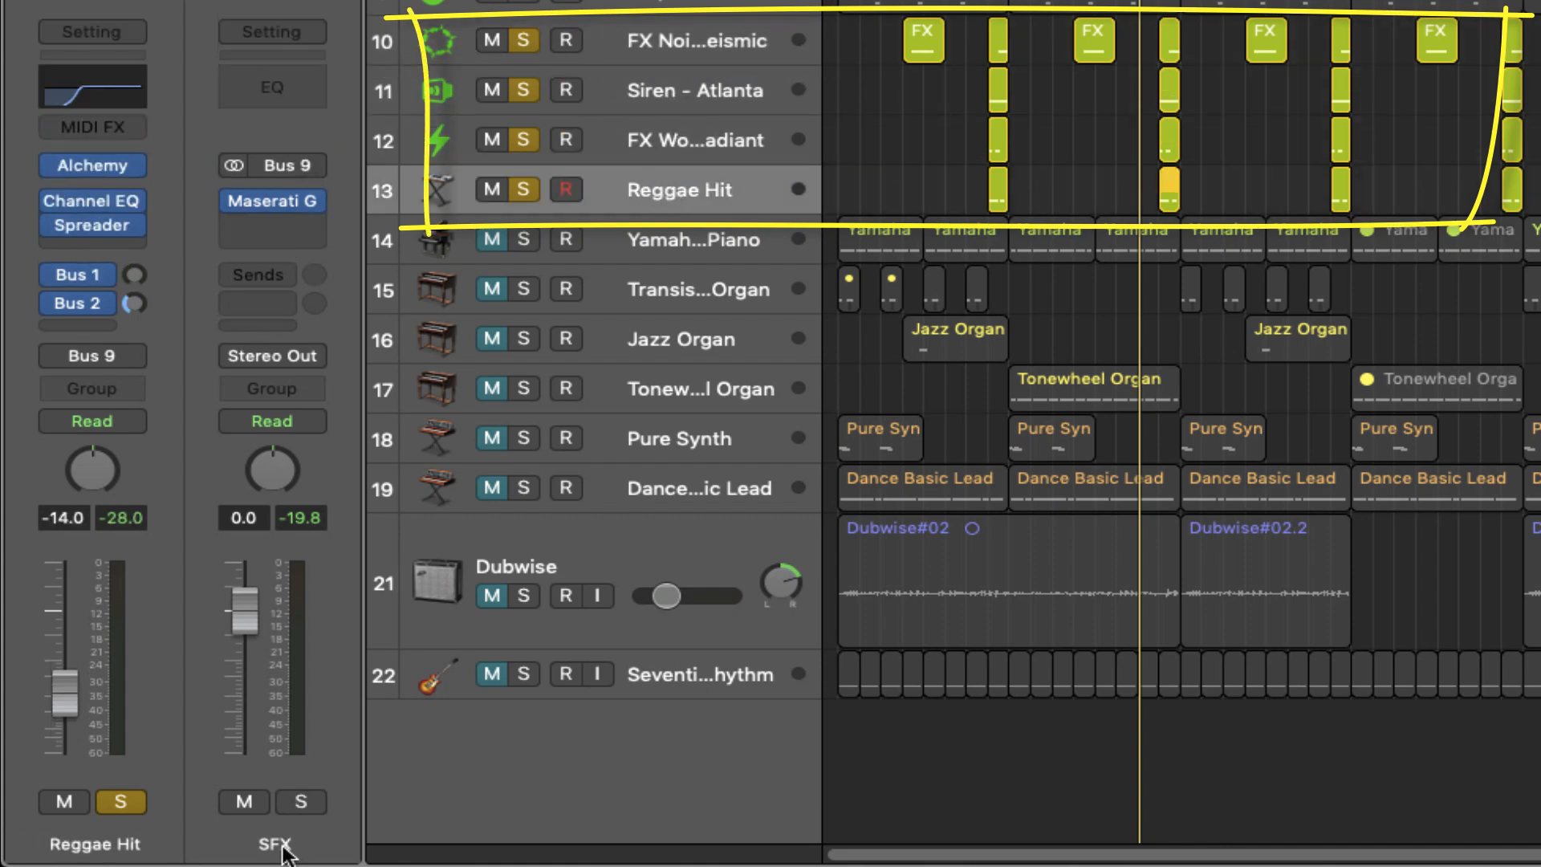
# Step: Open the Maserati GRP on the SFX bus and load its BGV Legato factory preset
pyautogui.moveTo(278, 201)
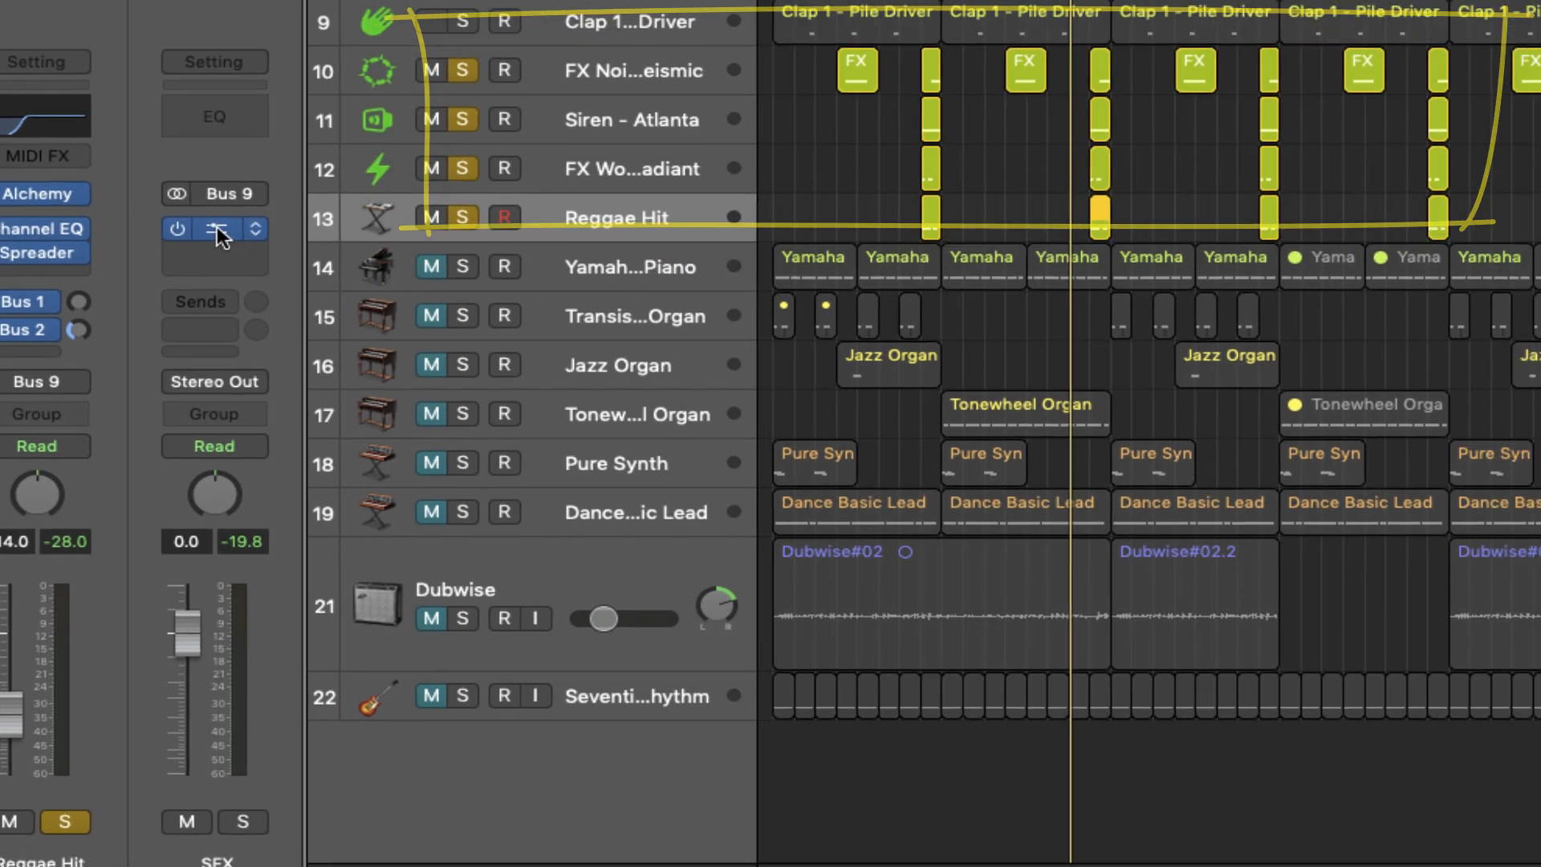
pyautogui.click(216, 227)
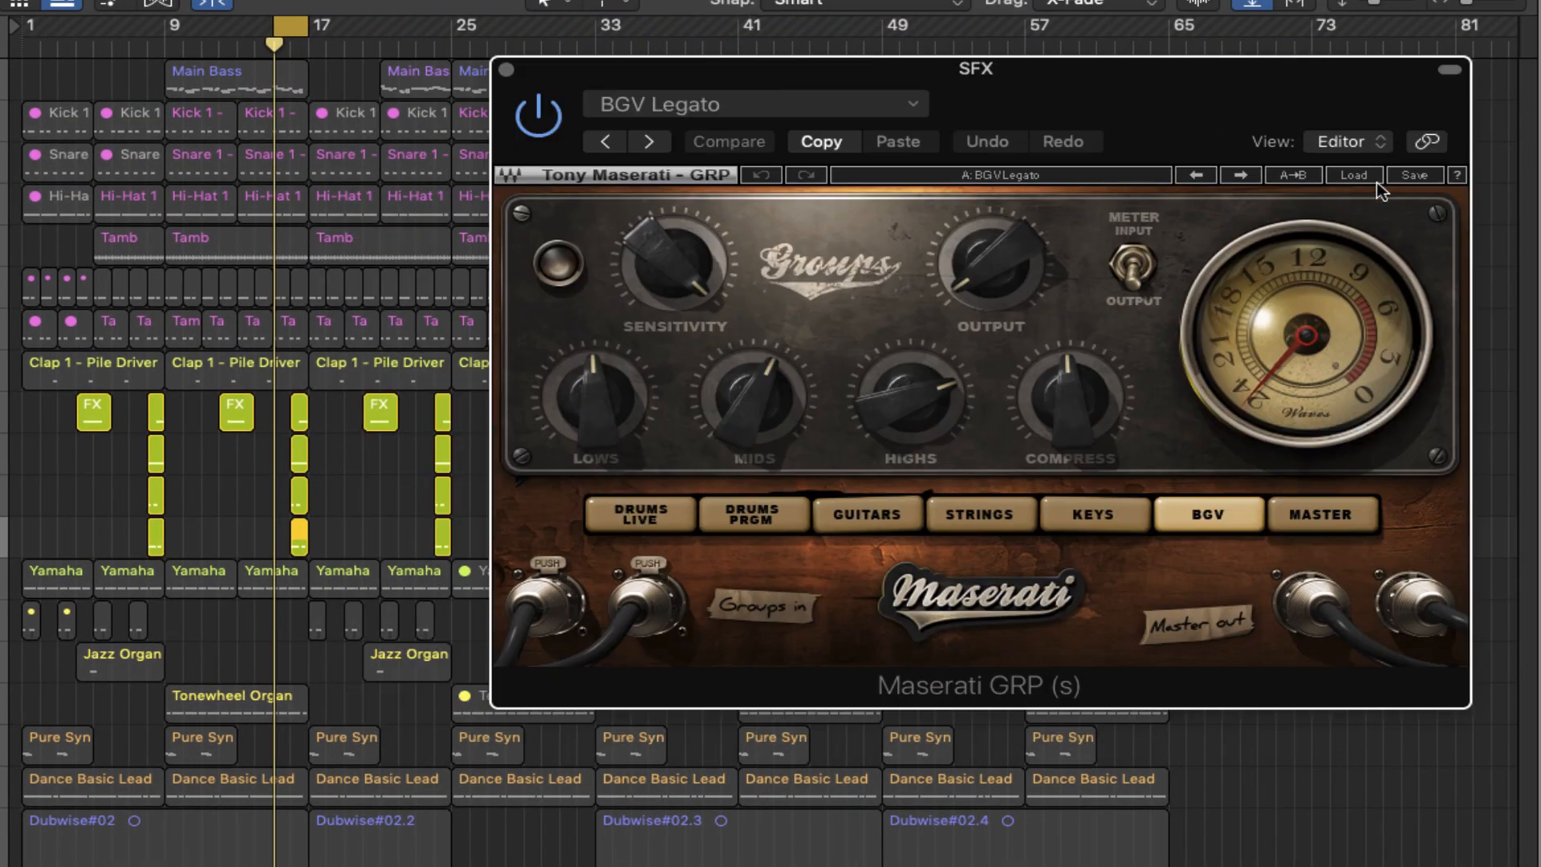
pyautogui.click(1355, 175)
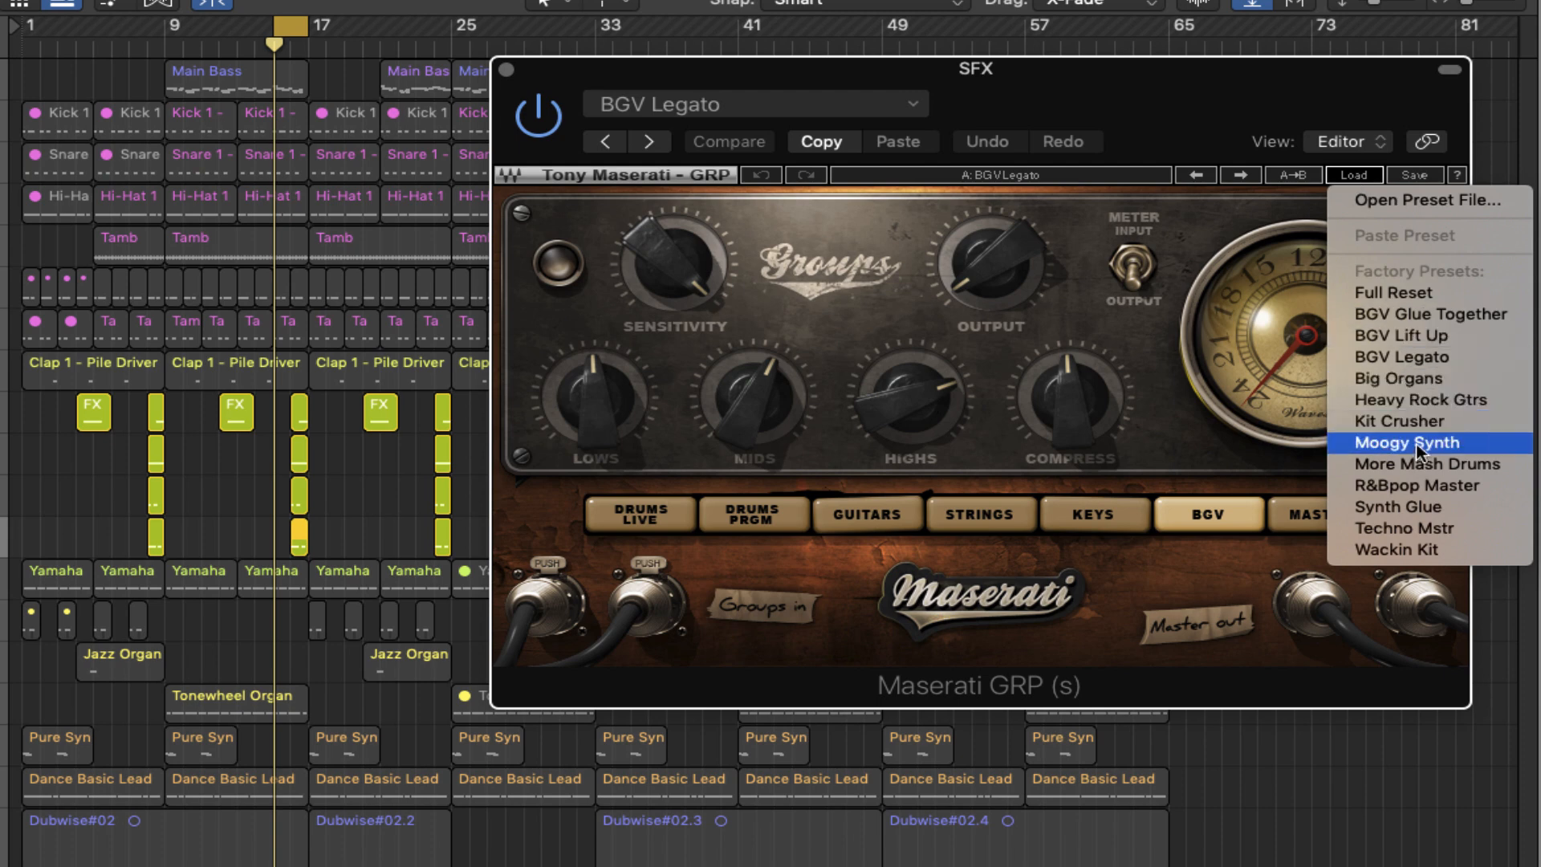
pyautogui.click(1403, 369)
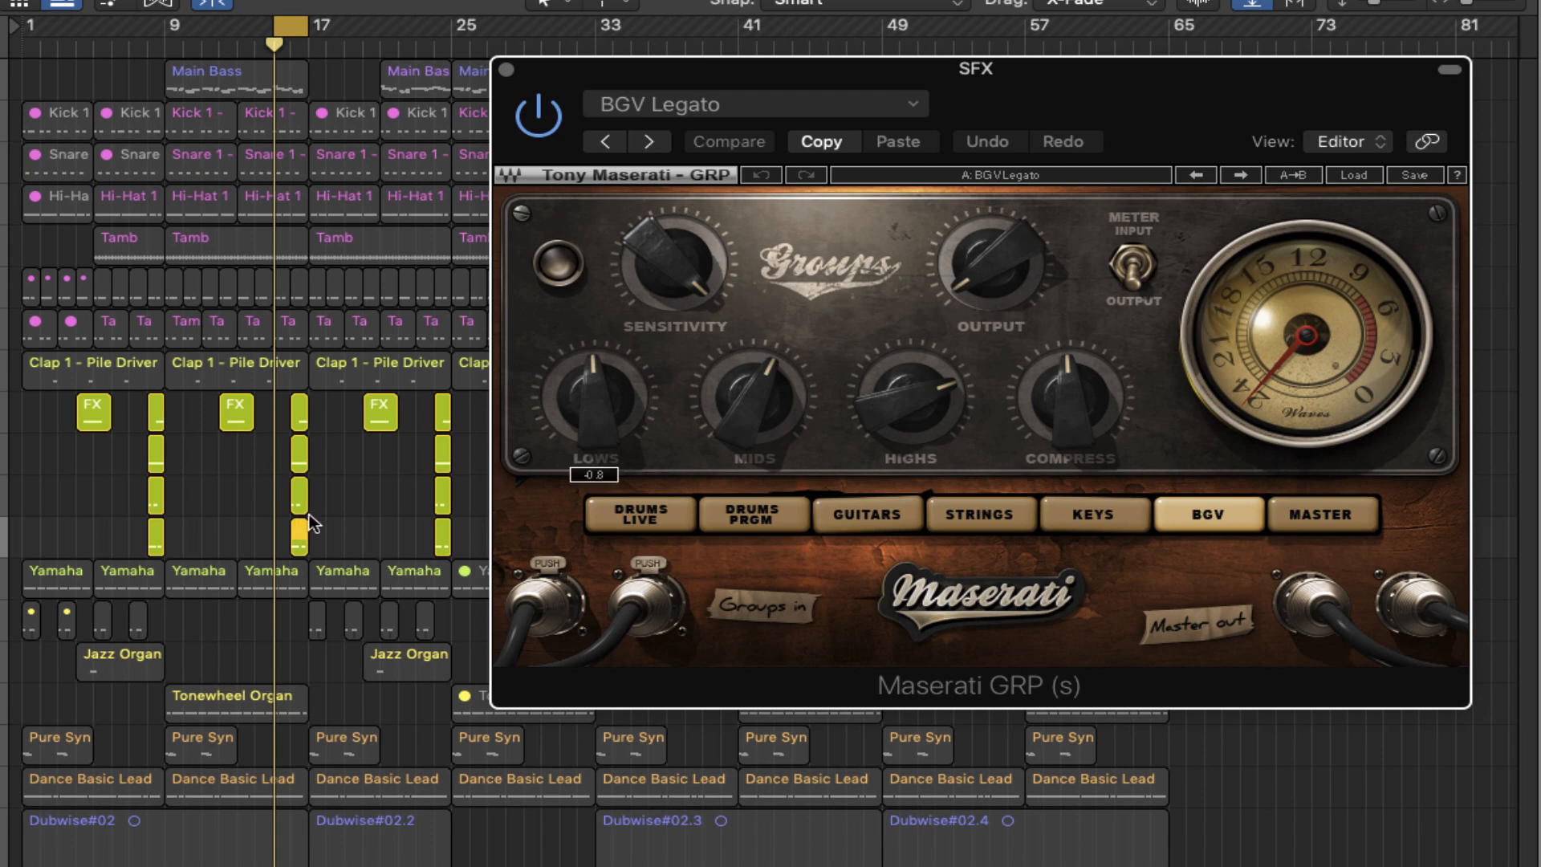
# Step: Compare the effects with the Maserati GRP on the SFX bus bypassed and active, and stop playback
pyautogui.click(551, 124)
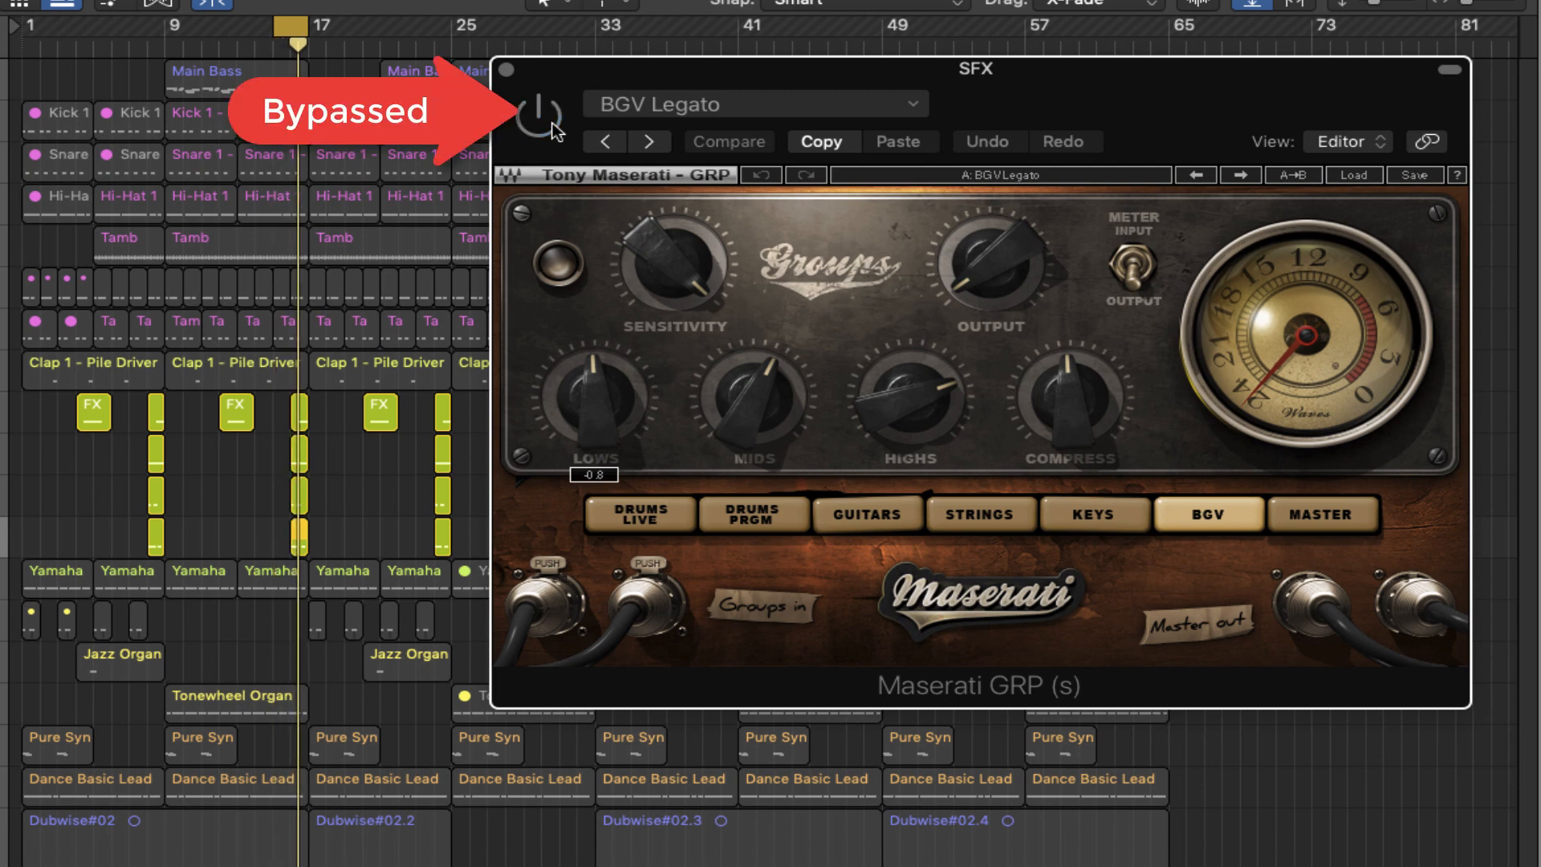
pyautogui.click(552, 126)
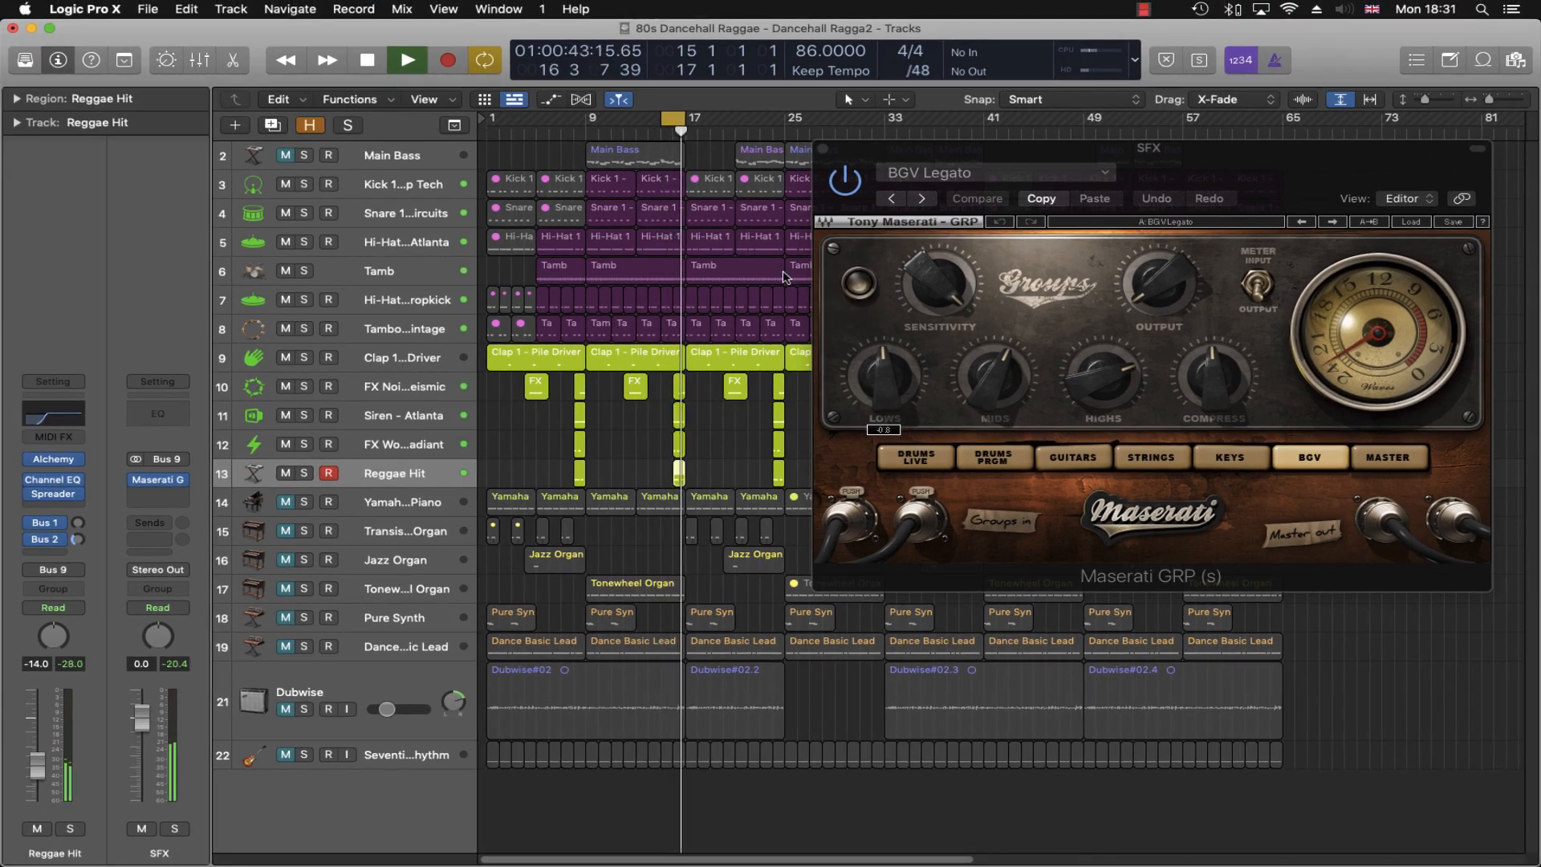
pyautogui.press('space')
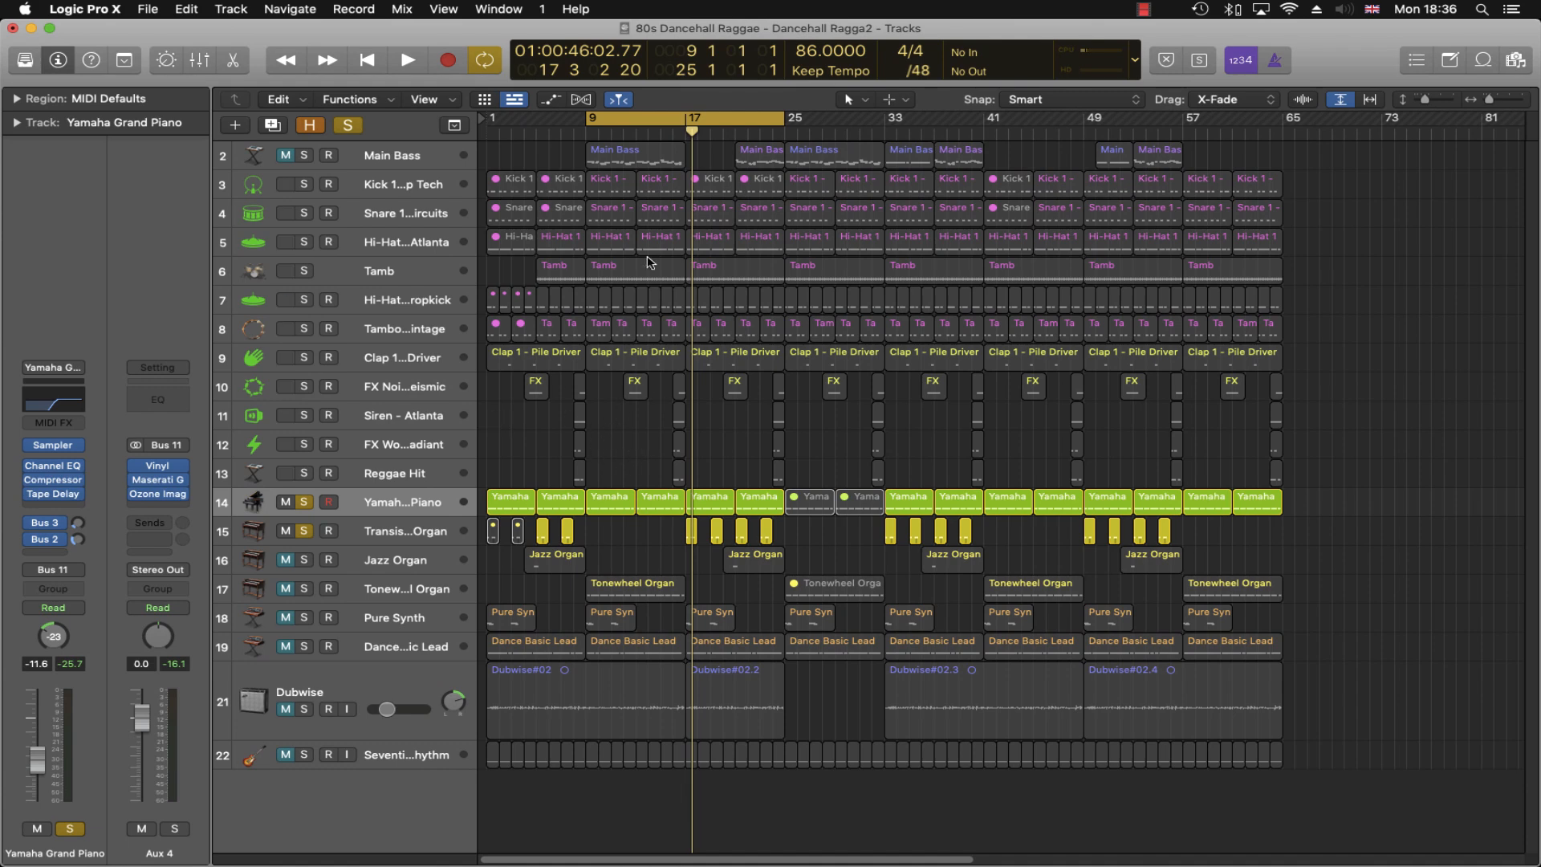
# Step: Solo only the Yamaha Grand Piano and compare its sound with the Channel EQ active and bypassed
pyautogui.click(404, 502)
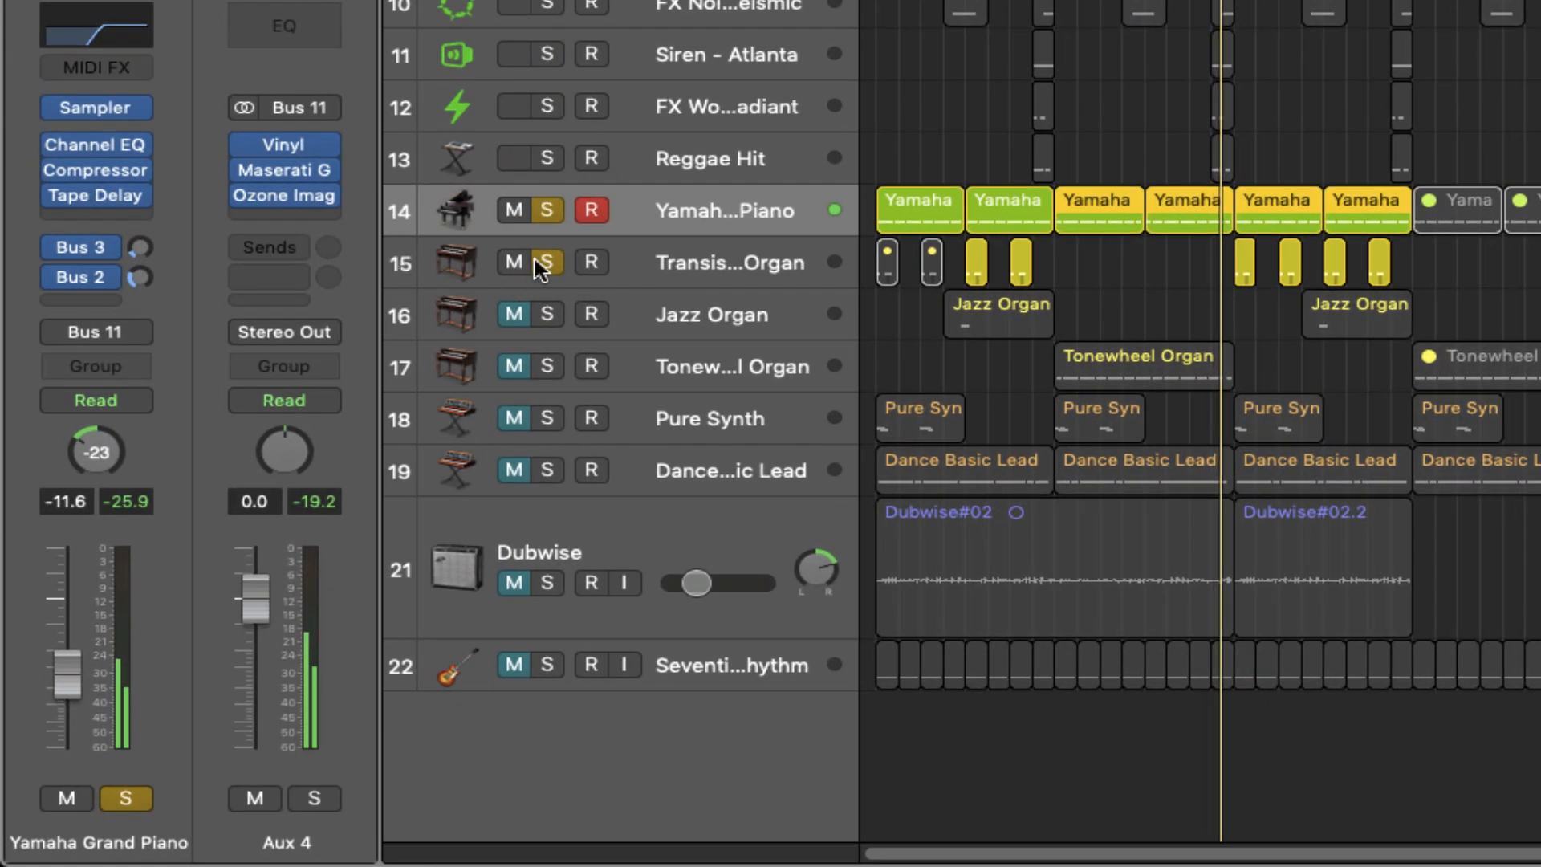
pyautogui.click(544, 263)
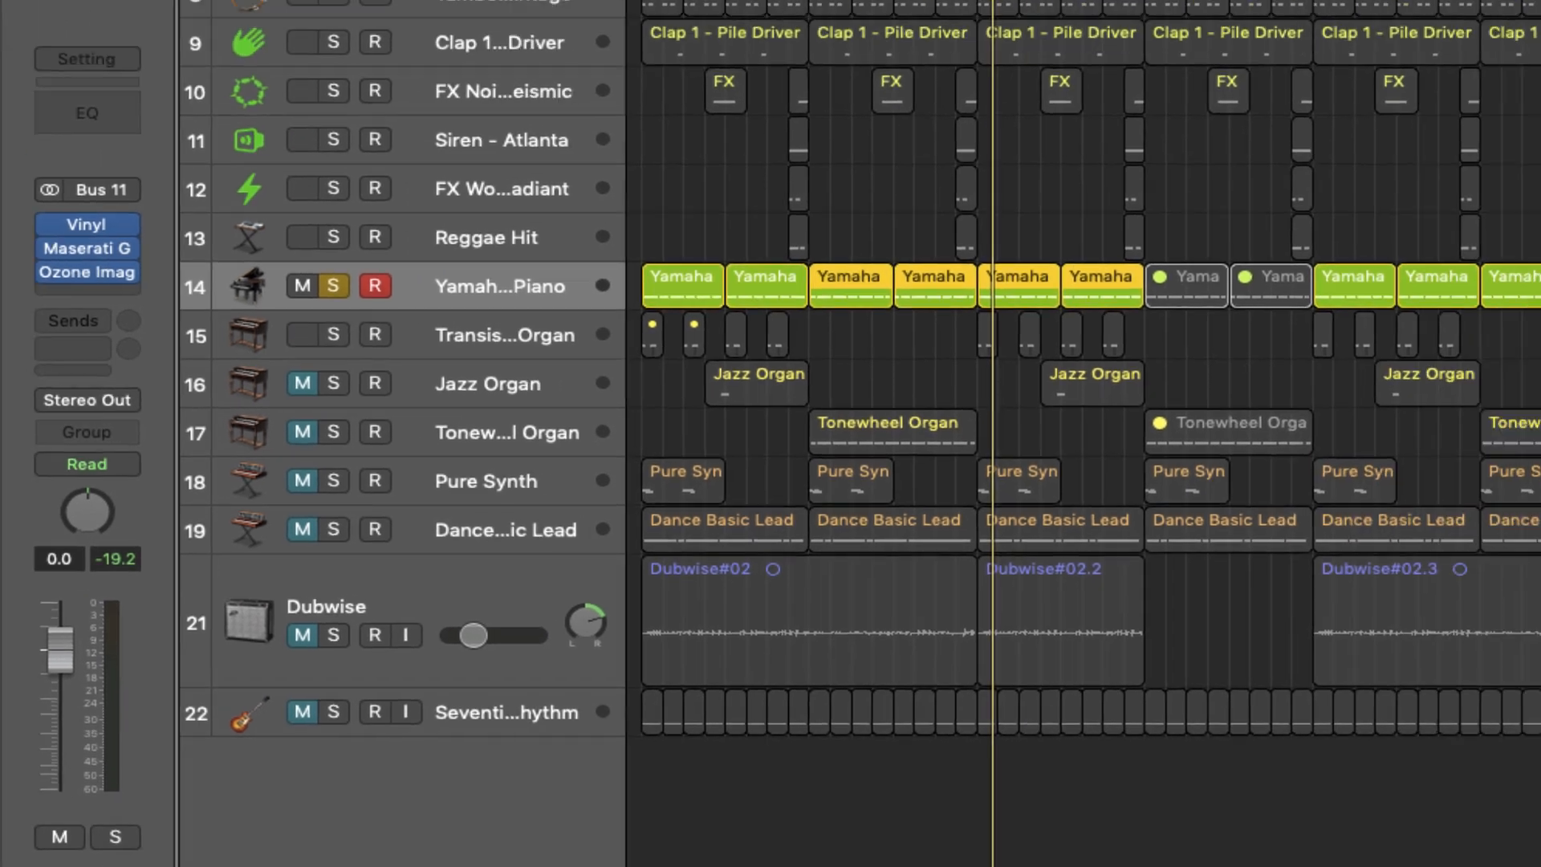
pyautogui.click(95, 145)
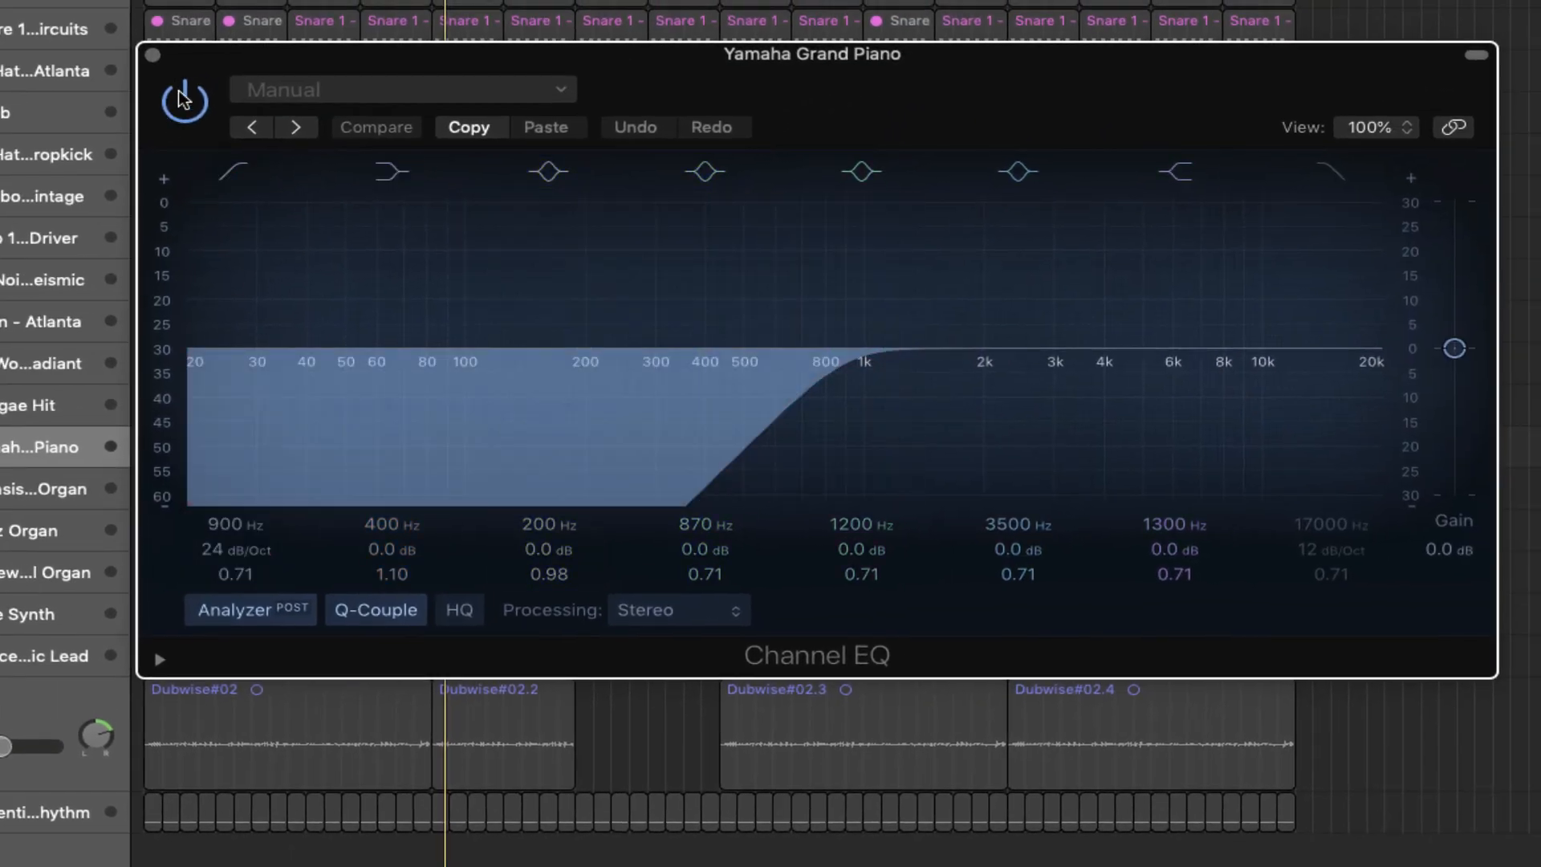
pyautogui.click(182, 103)
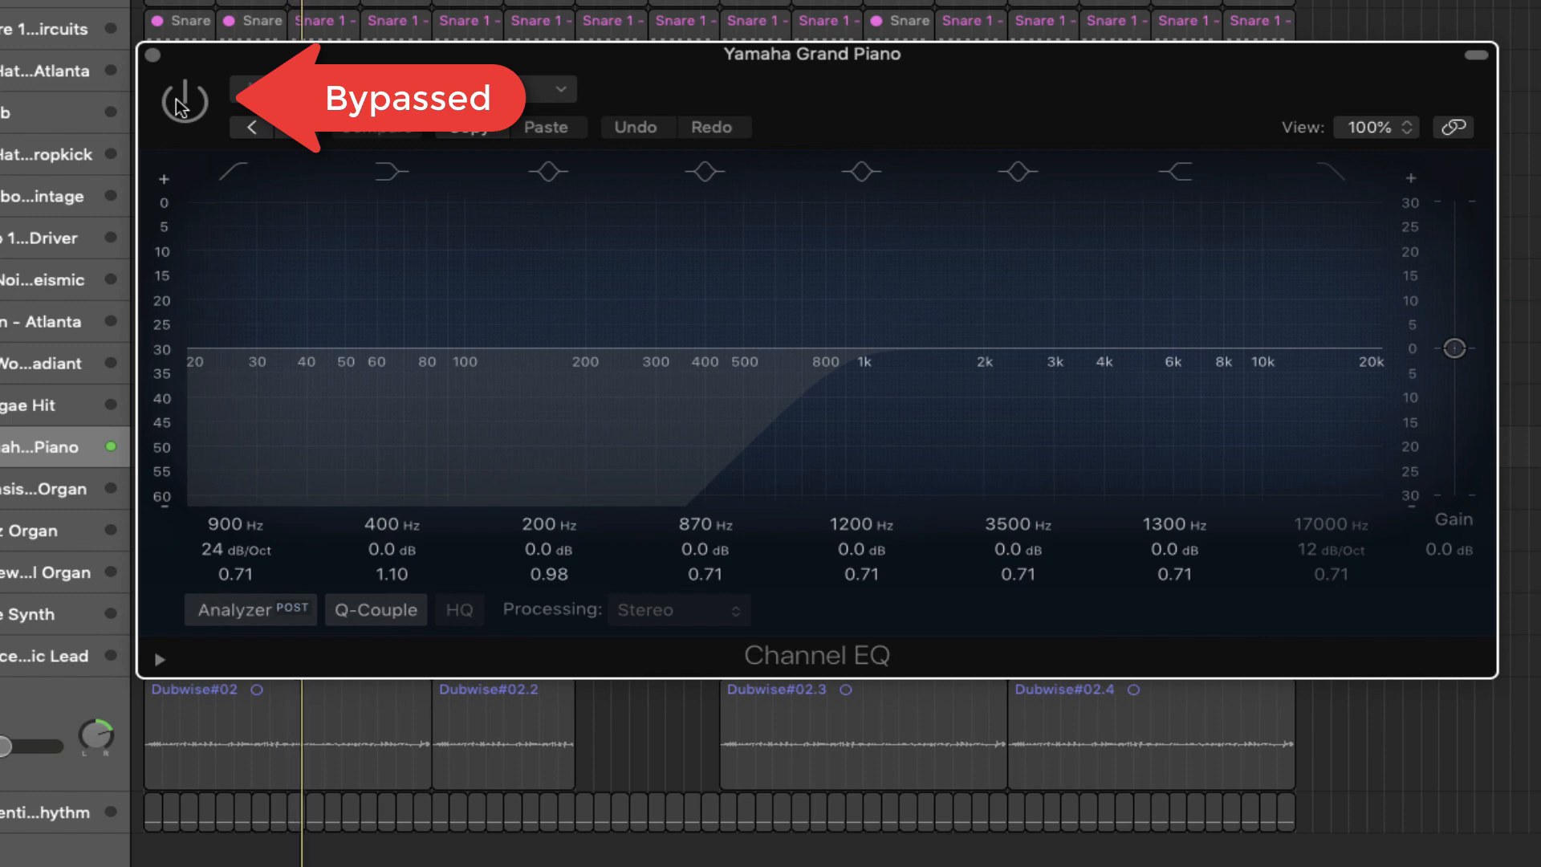
pyautogui.click(182, 103)
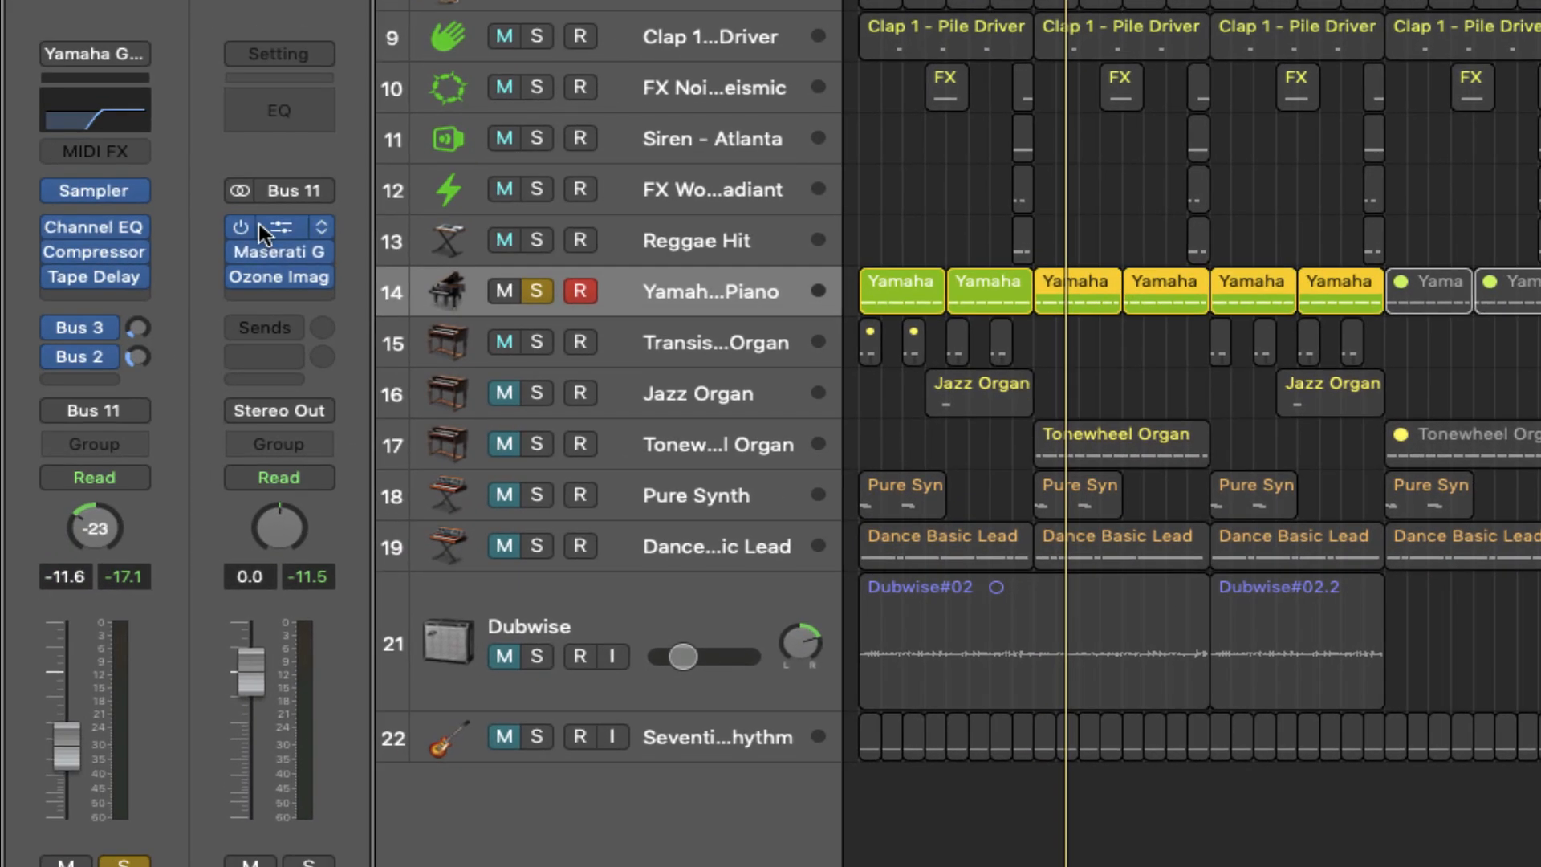
# Step: Examine the piano's Compressor settings, and compare its Tape Delay bypassed and active before closing the plug-in
pyautogui.click(98, 248)
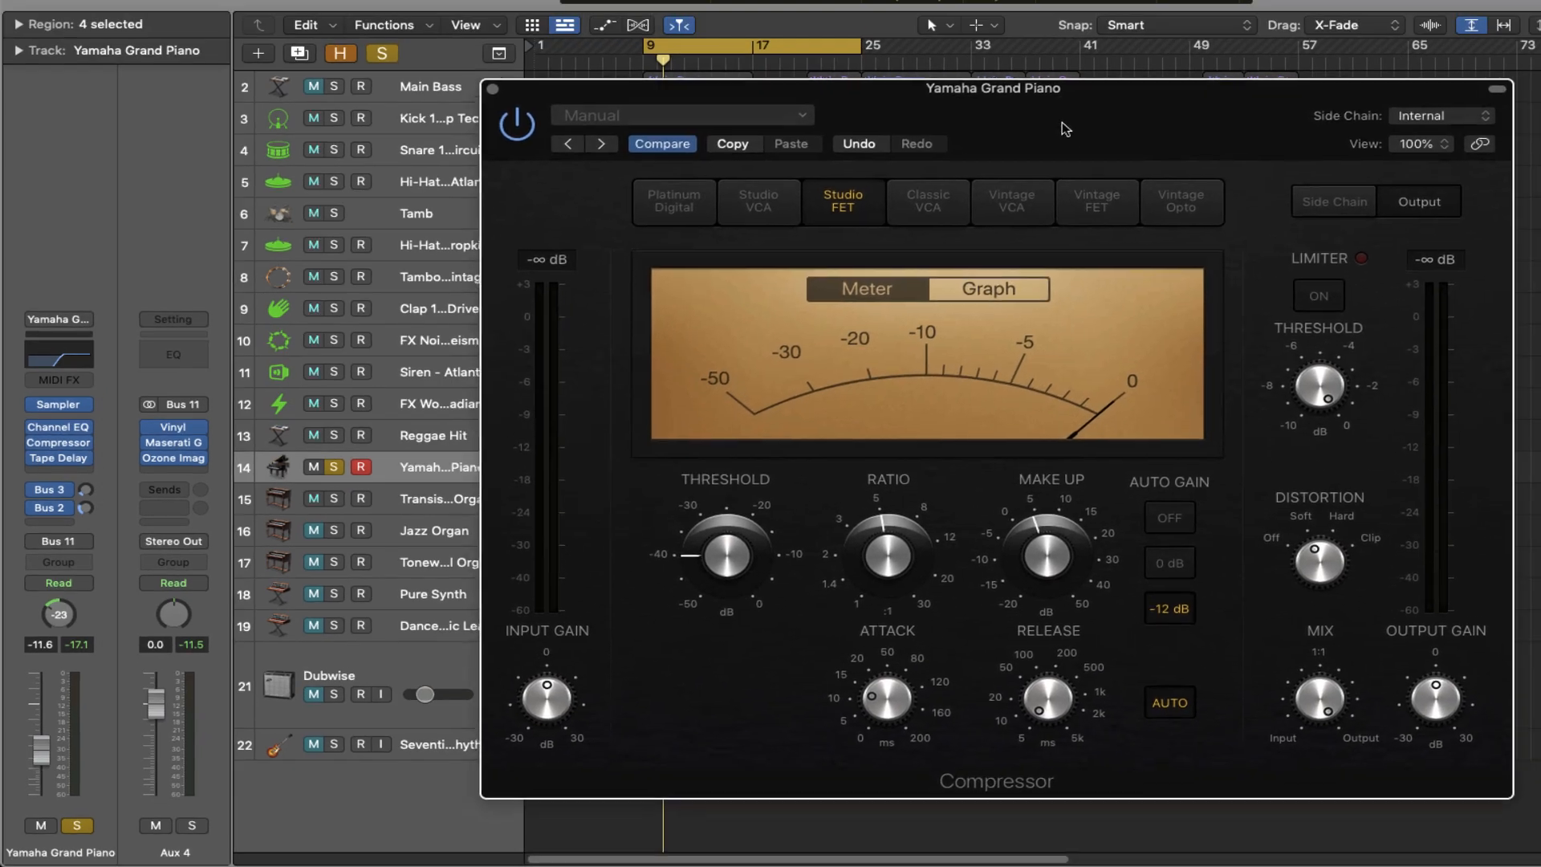
pyautogui.moveTo(1062, 122); pyautogui.dragTo(1057, 114)
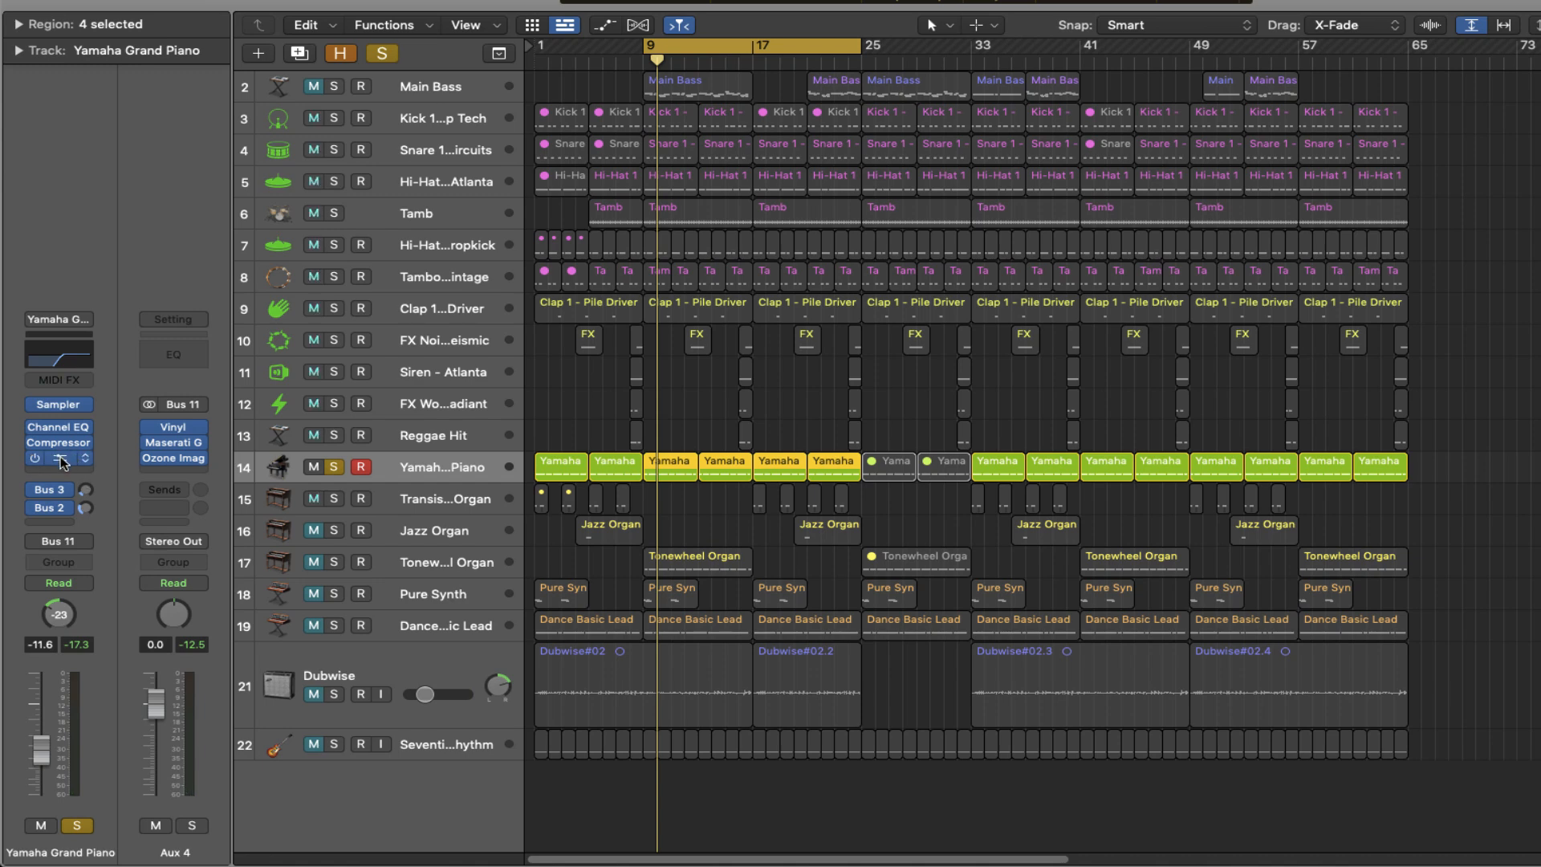
pyautogui.click(61, 459)
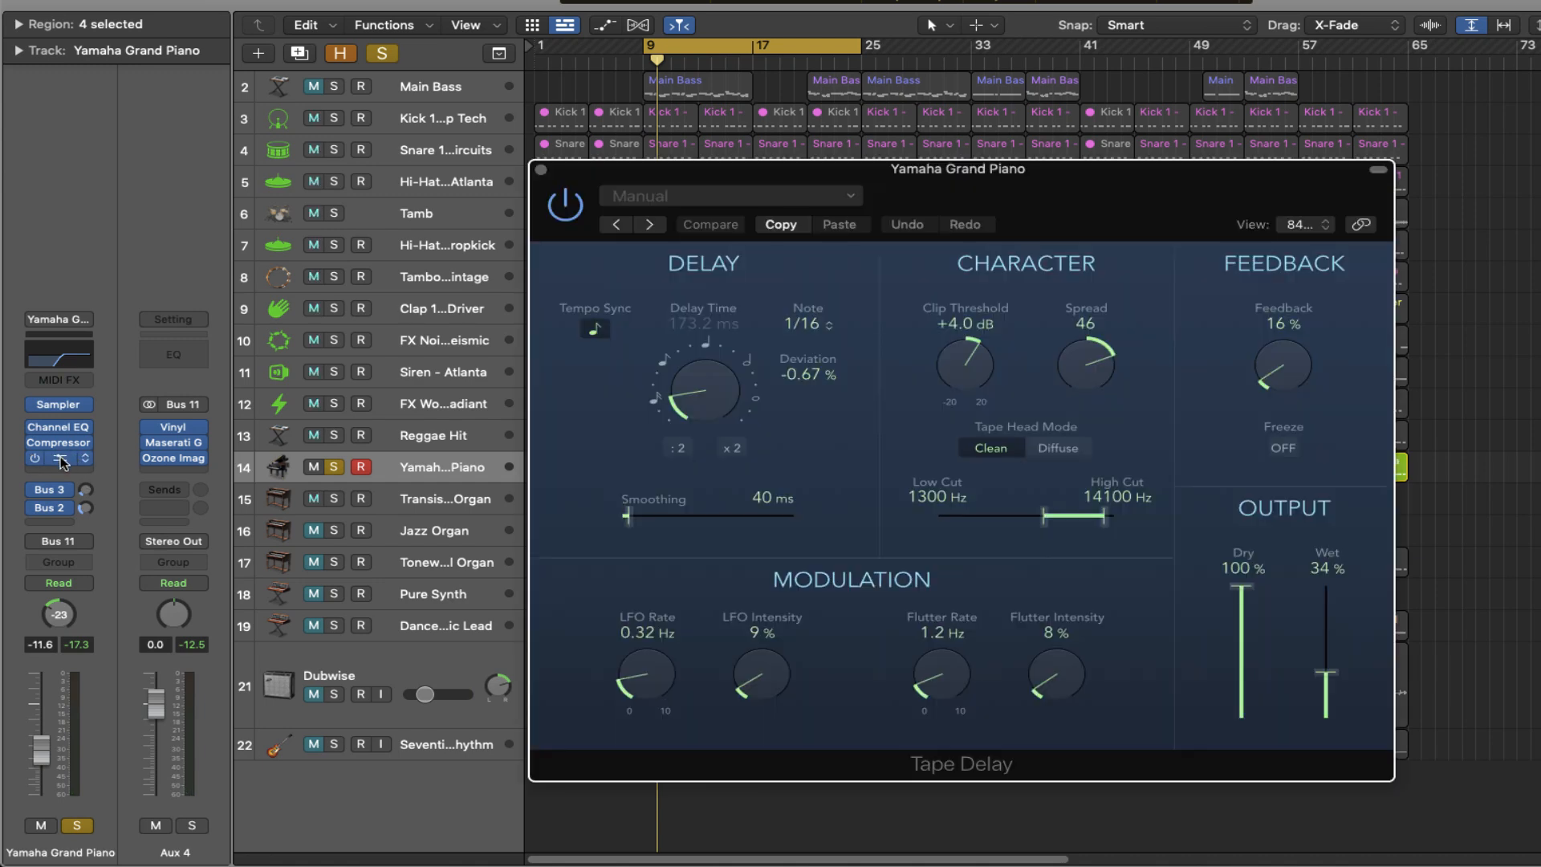
pyautogui.click(575, 217)
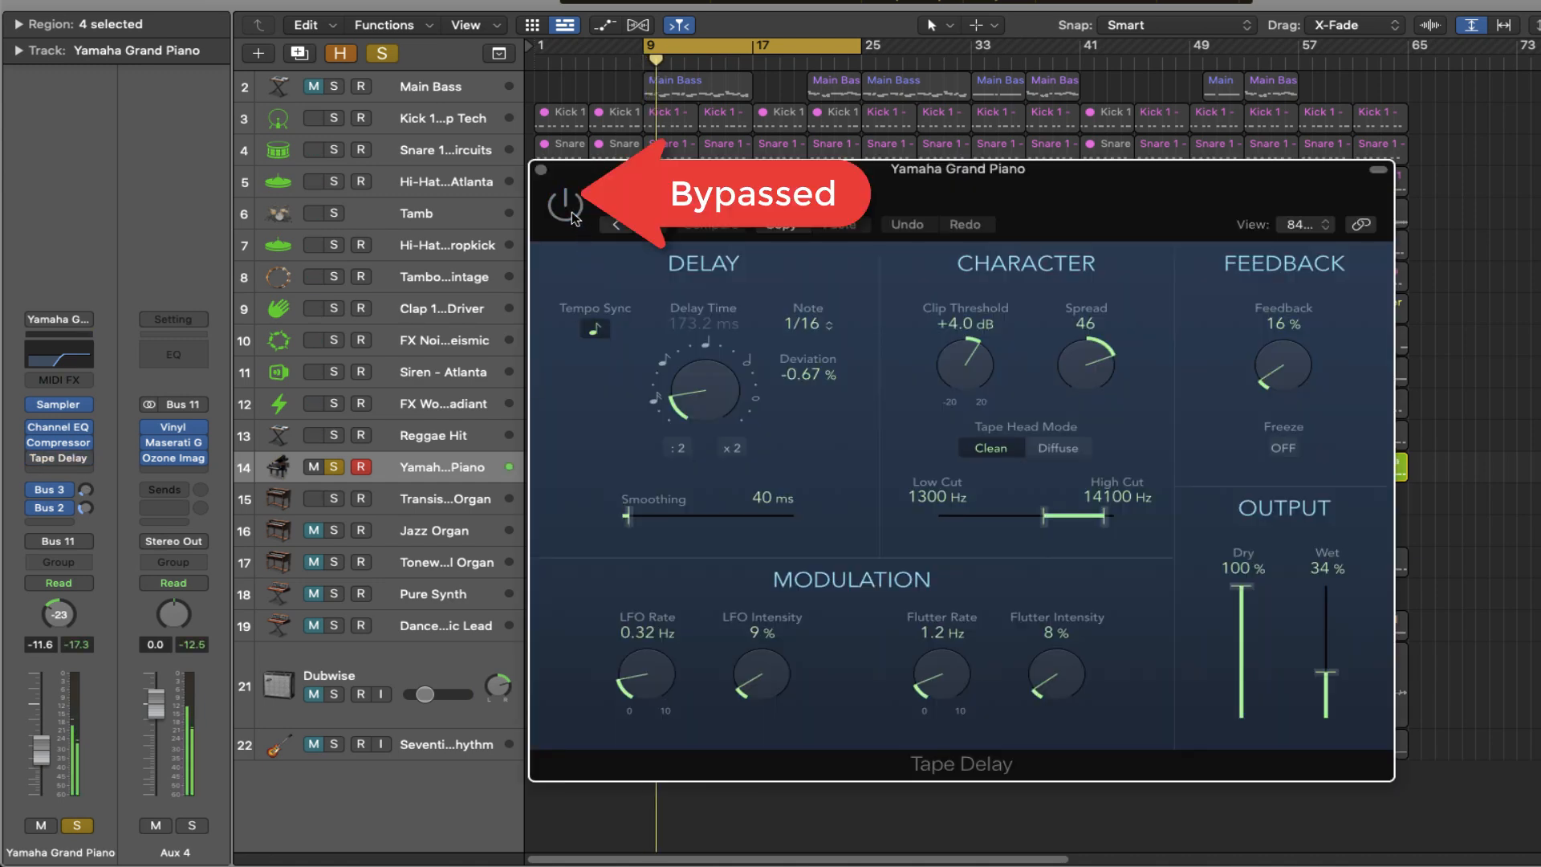
pyautogui.click(566, 205)
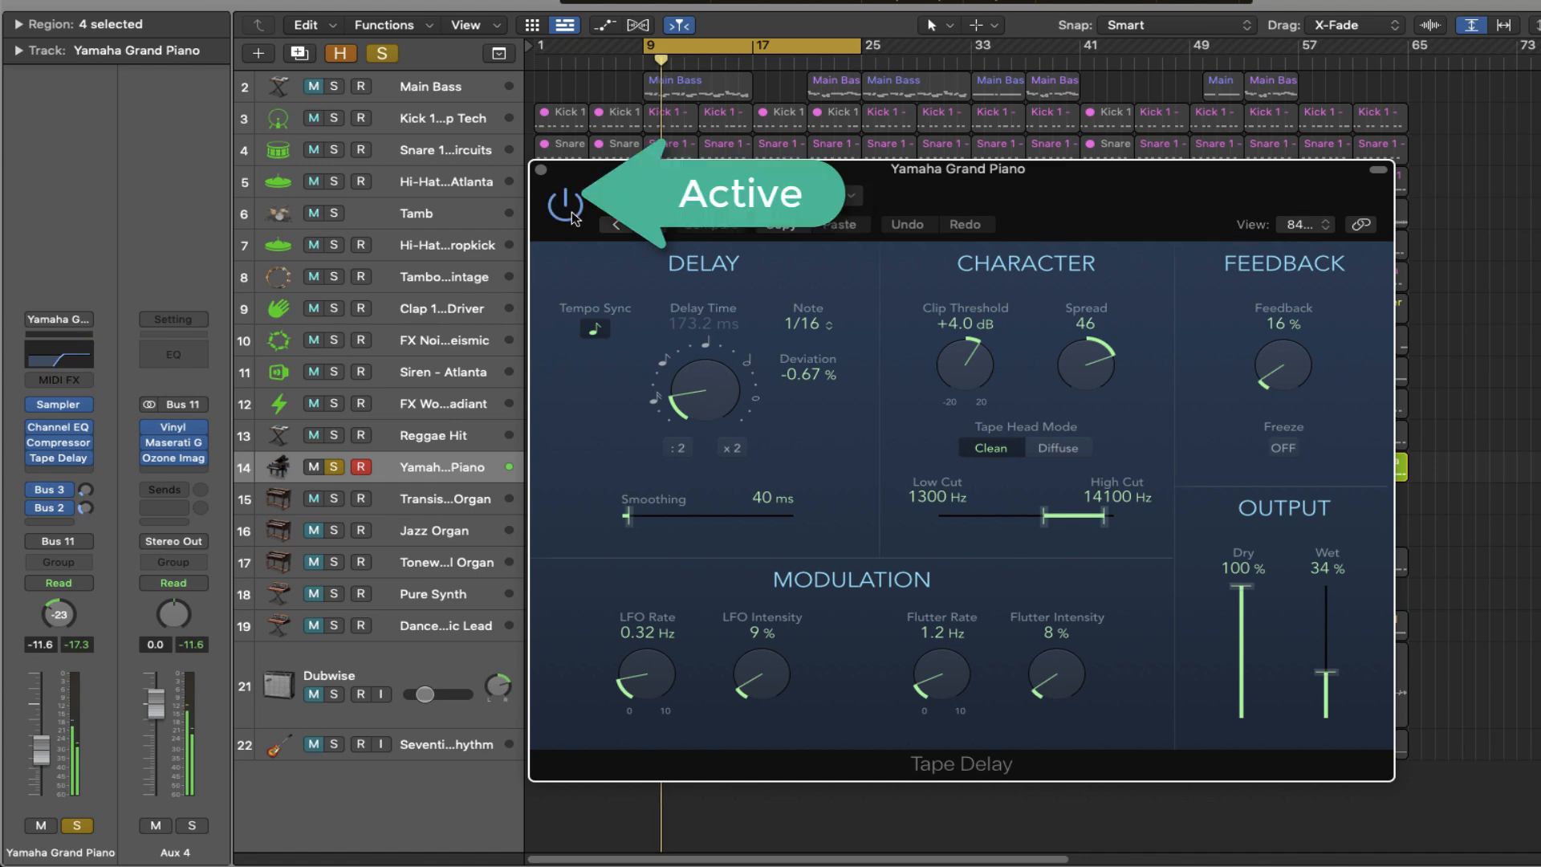
pyautogui.click(542, 172)
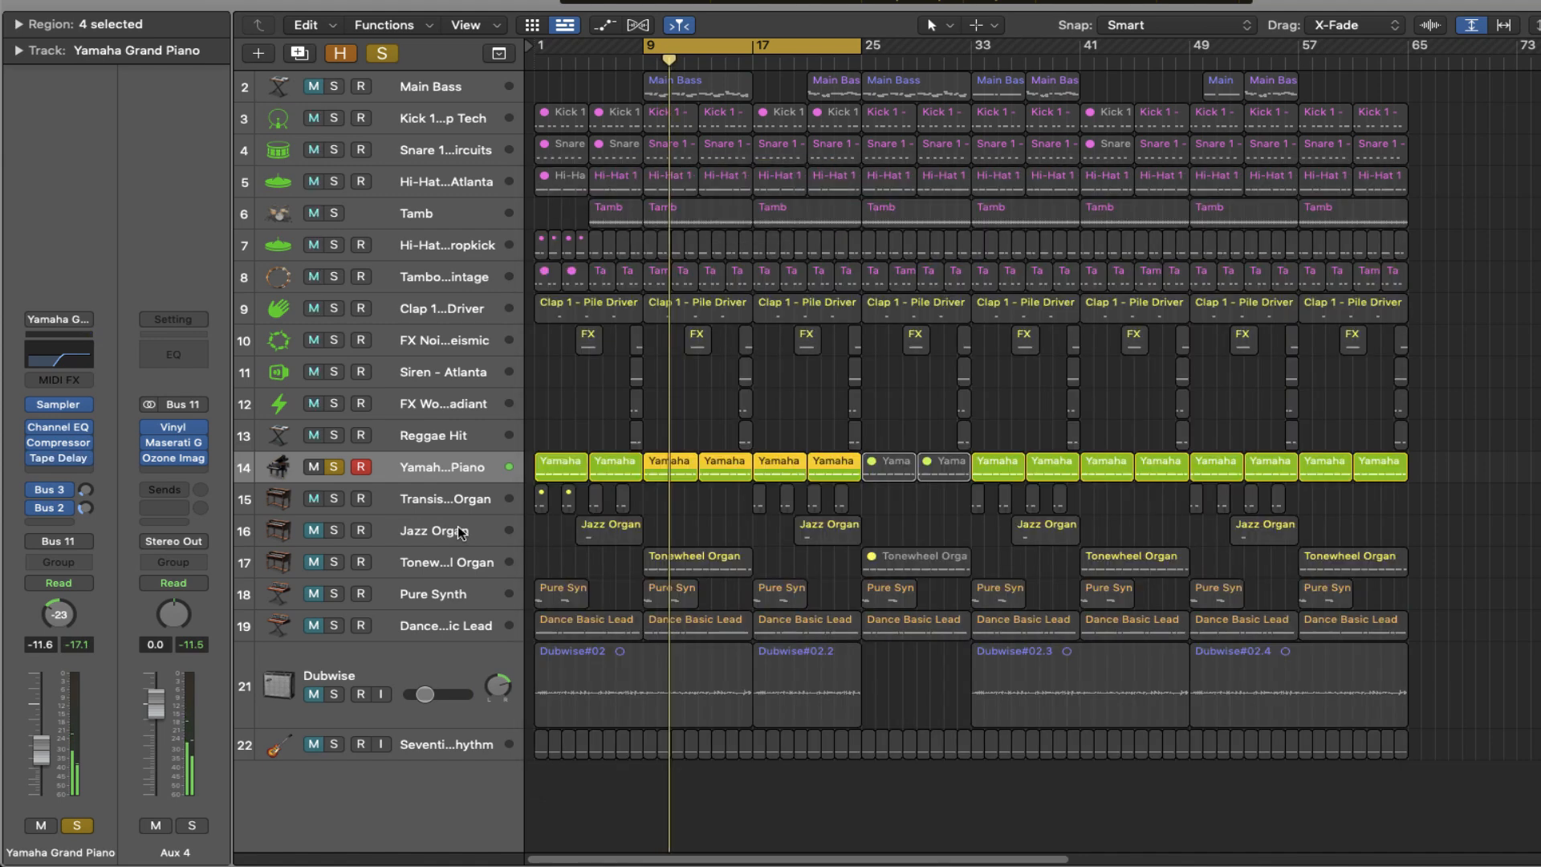
# Step: Solo the Transistor Organ alongside the piano and play both to check the organ's plug-in chain
pyautogui.click(332, 499)
pyautogui.click(410, 503)
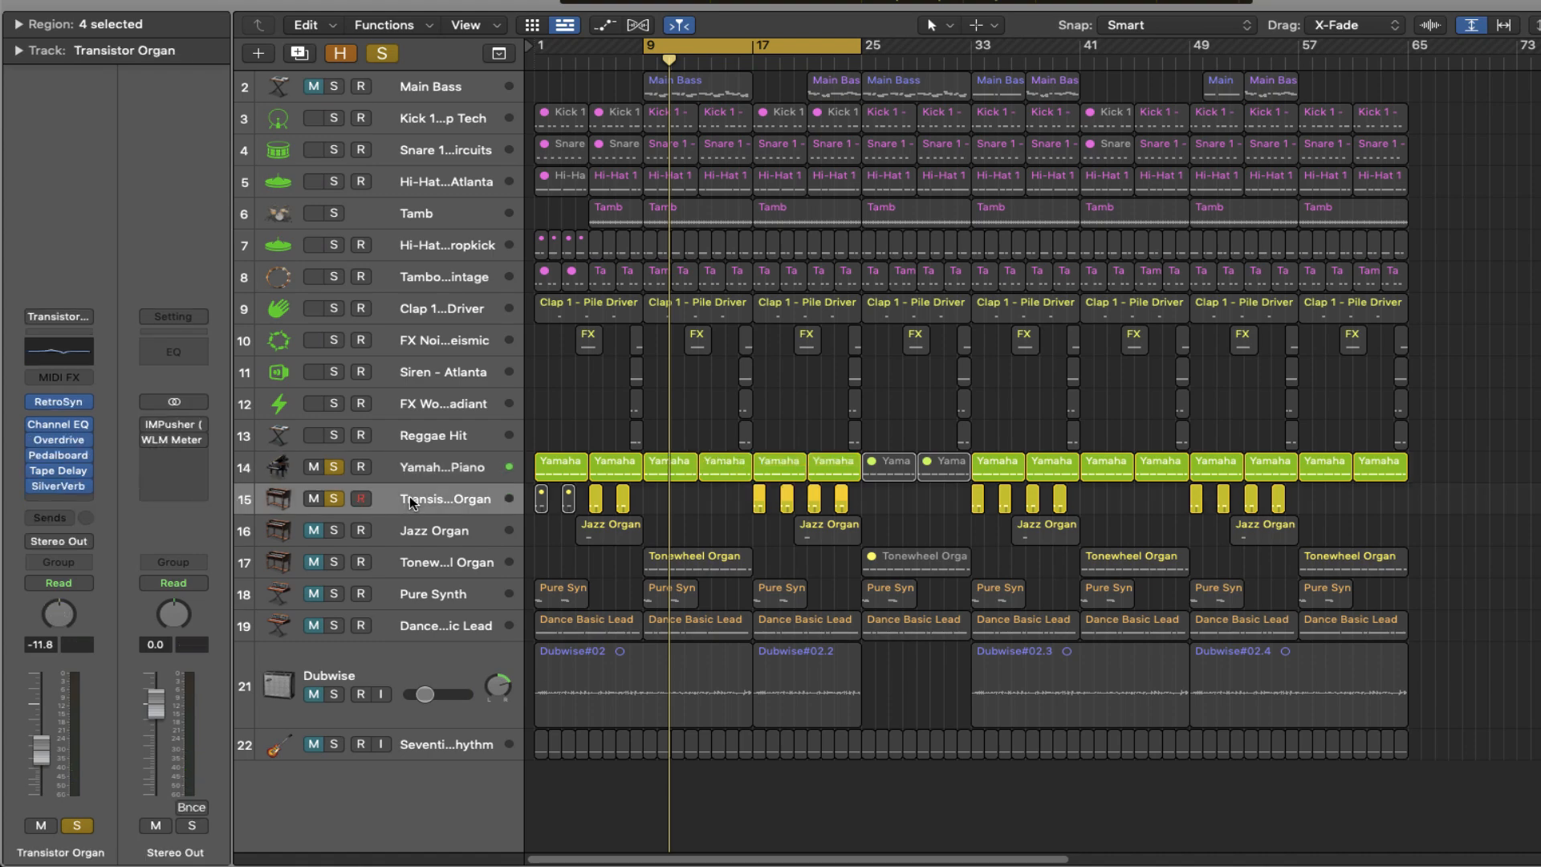
pyautogui.press('space')
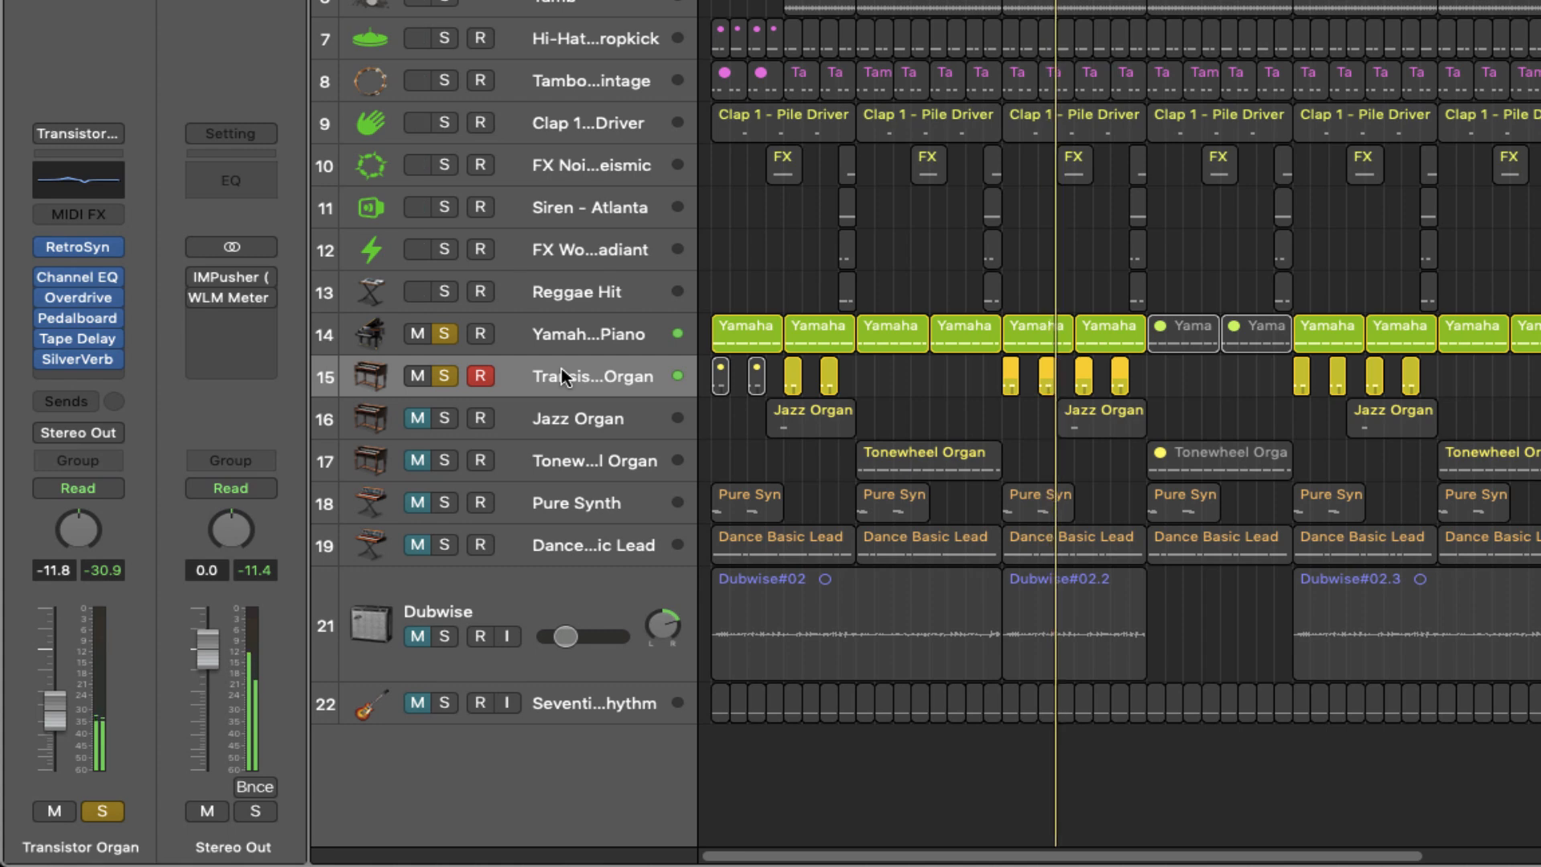
# Step: Solo the Jazz Organ and take the piano and Transistor Organ out of solo to audition it alone
pyautogui.click(490, 421)
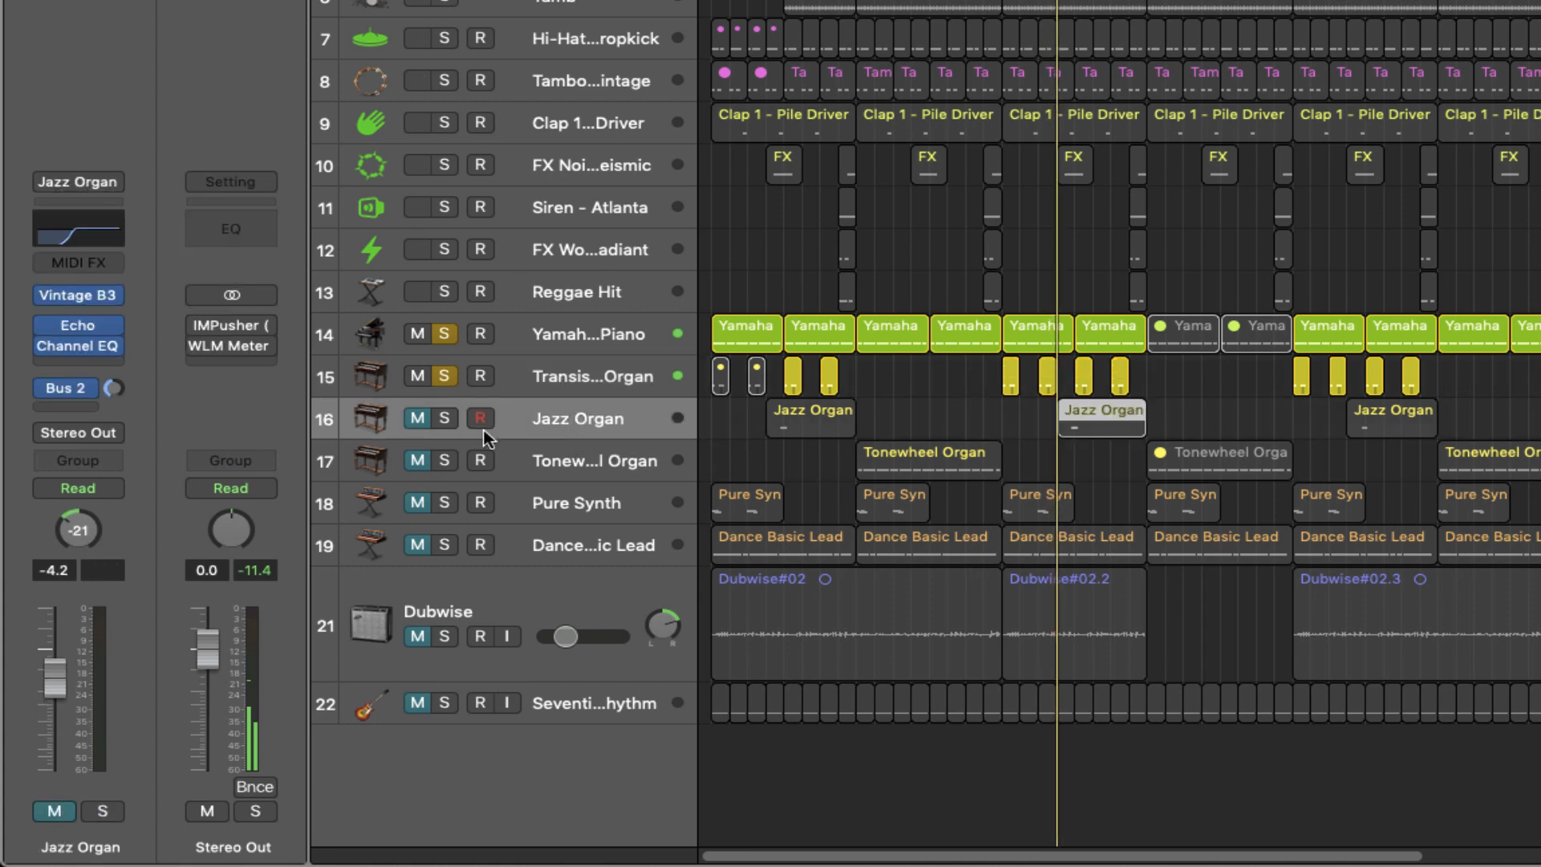
pyautogui.click(442, 419)
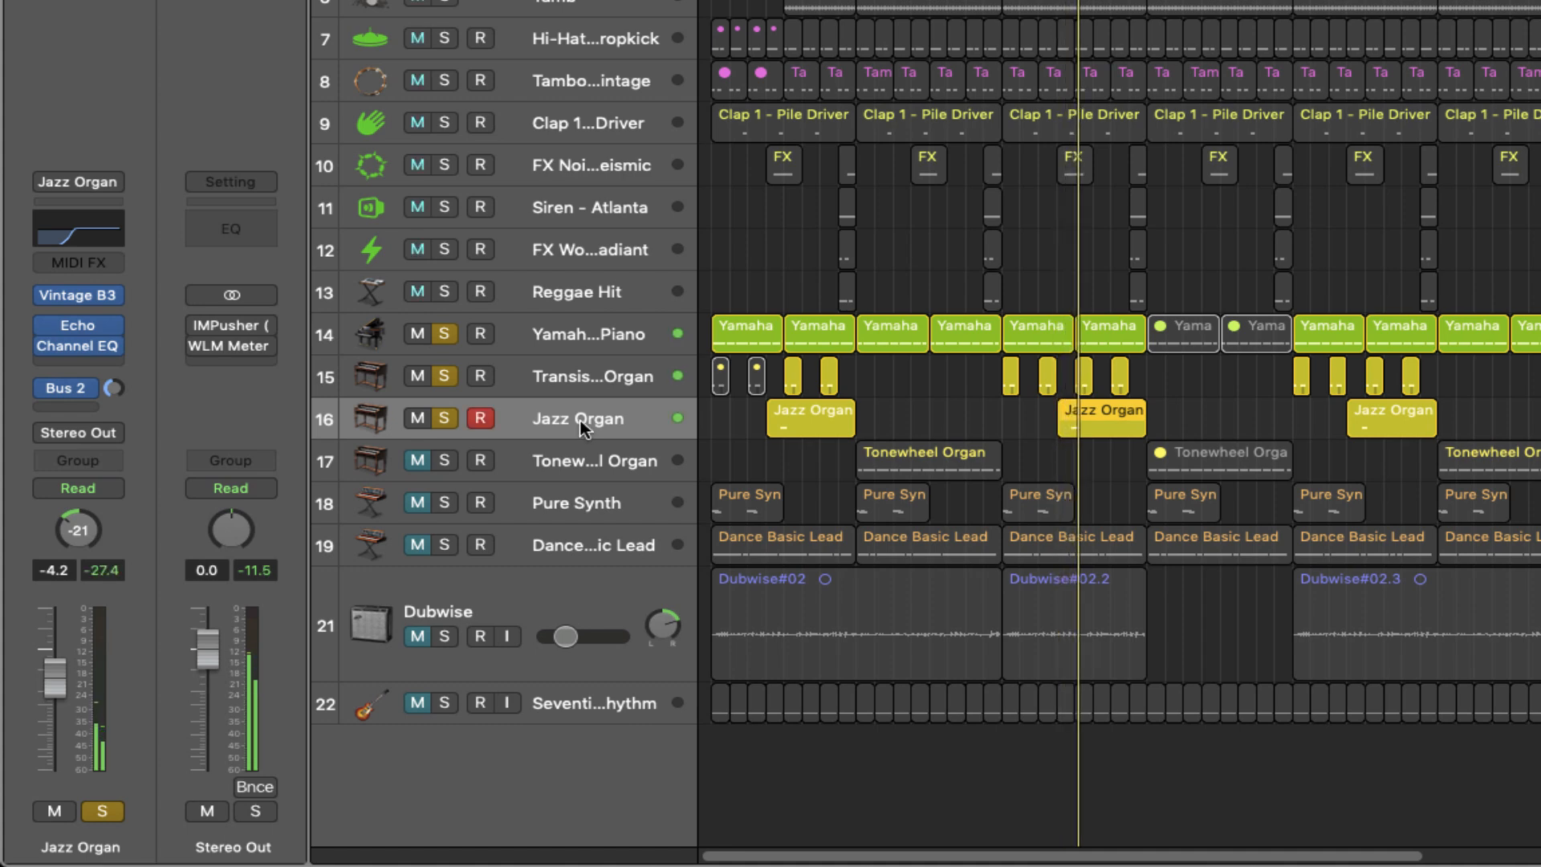
pyautogui.click(444, 334)
pyautogui.click(444, 377)
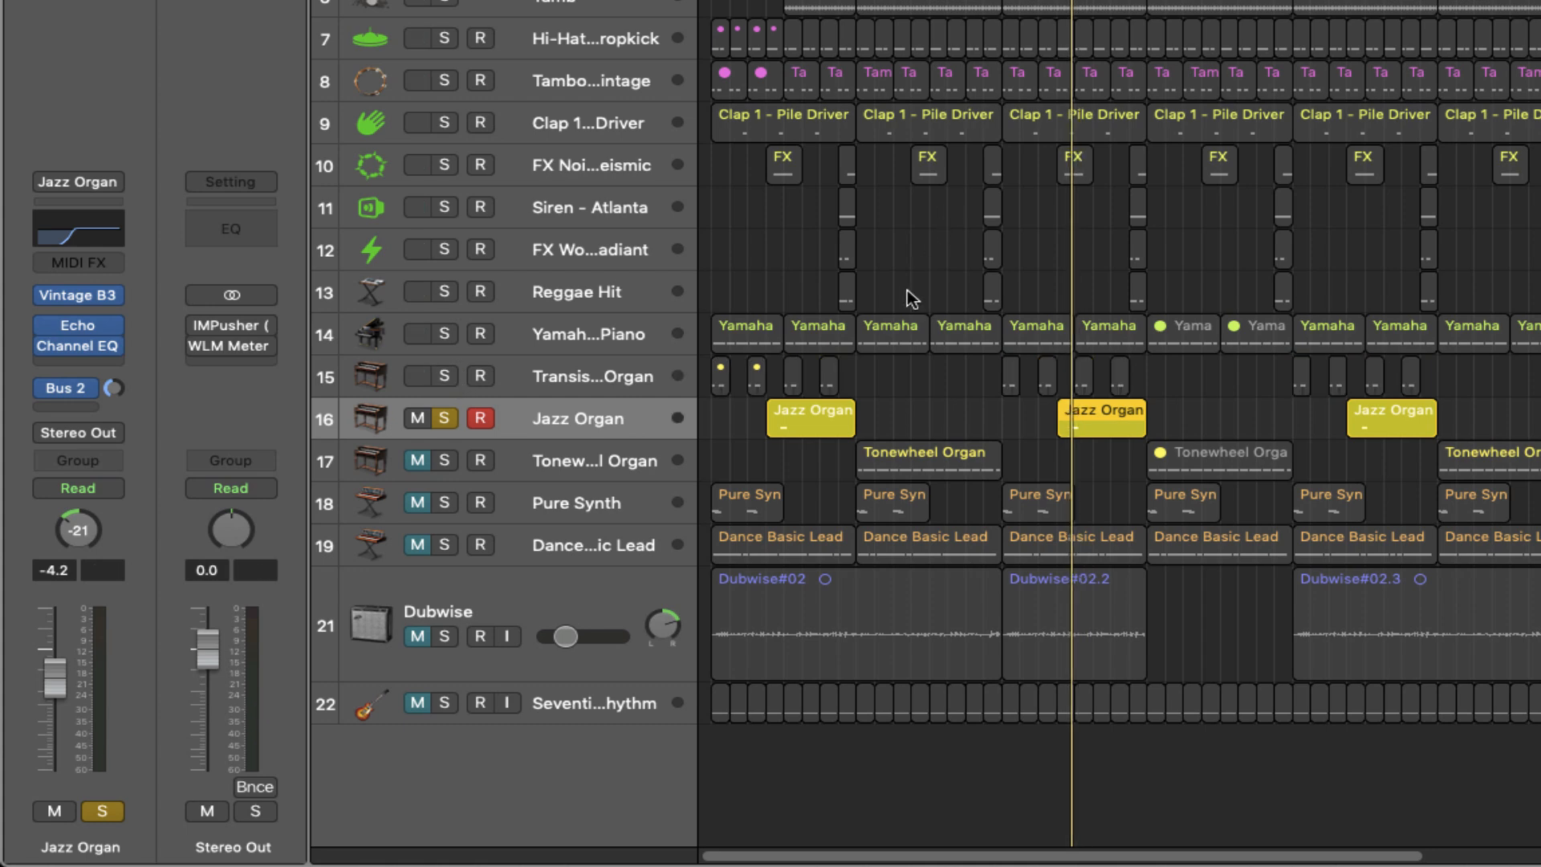
pyautogui.moveTo(91, 332)
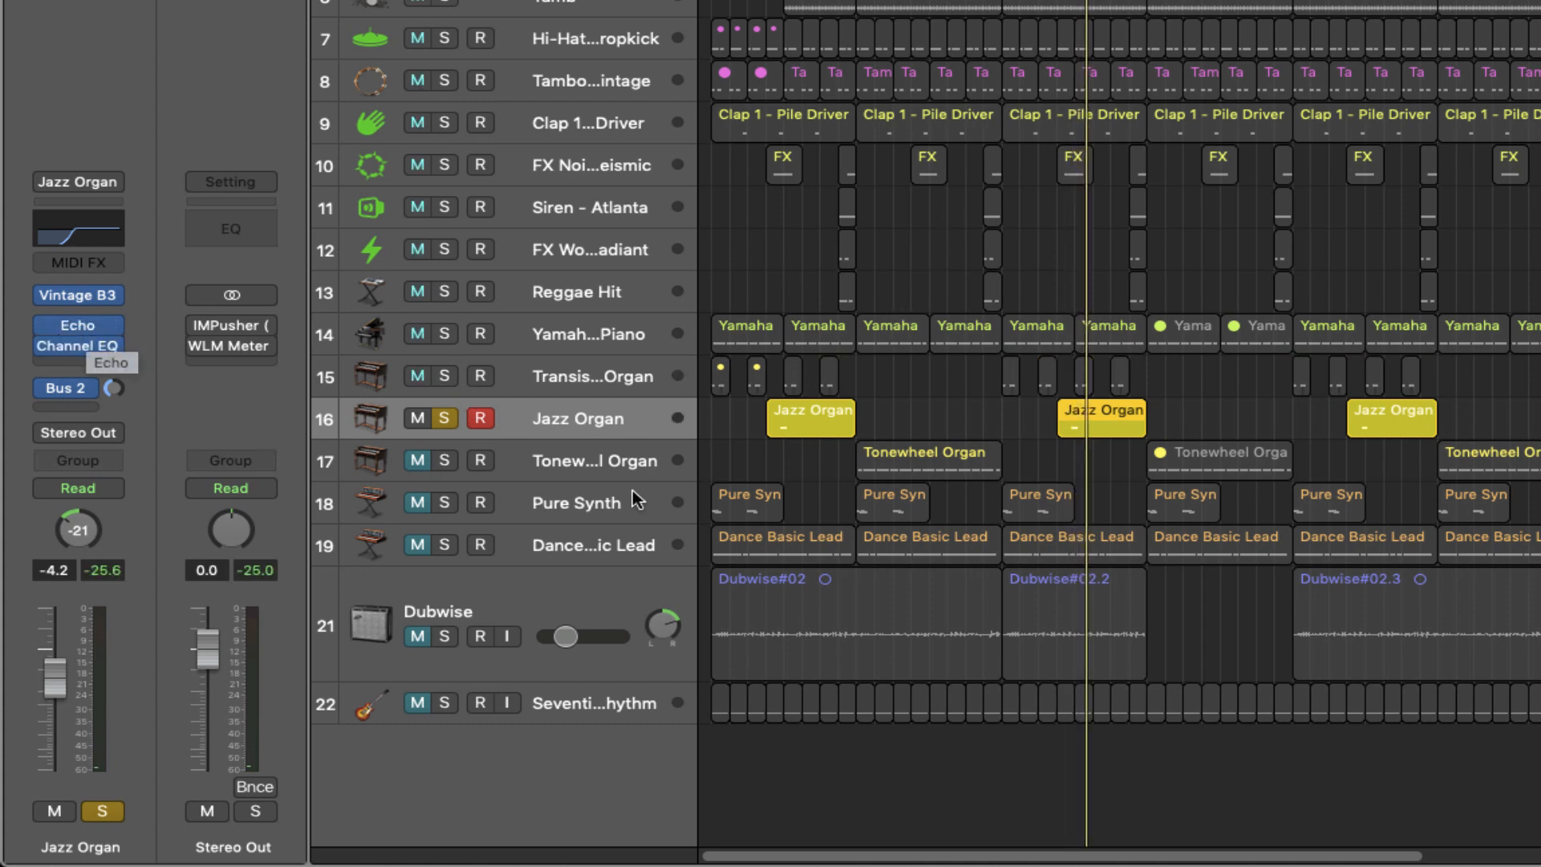
# Step: Add the Tonewheel Organ, Transistor Organ and Yamaha piano to the solo and play them with the Jazz Organ
pyautogui.click(444, 462)
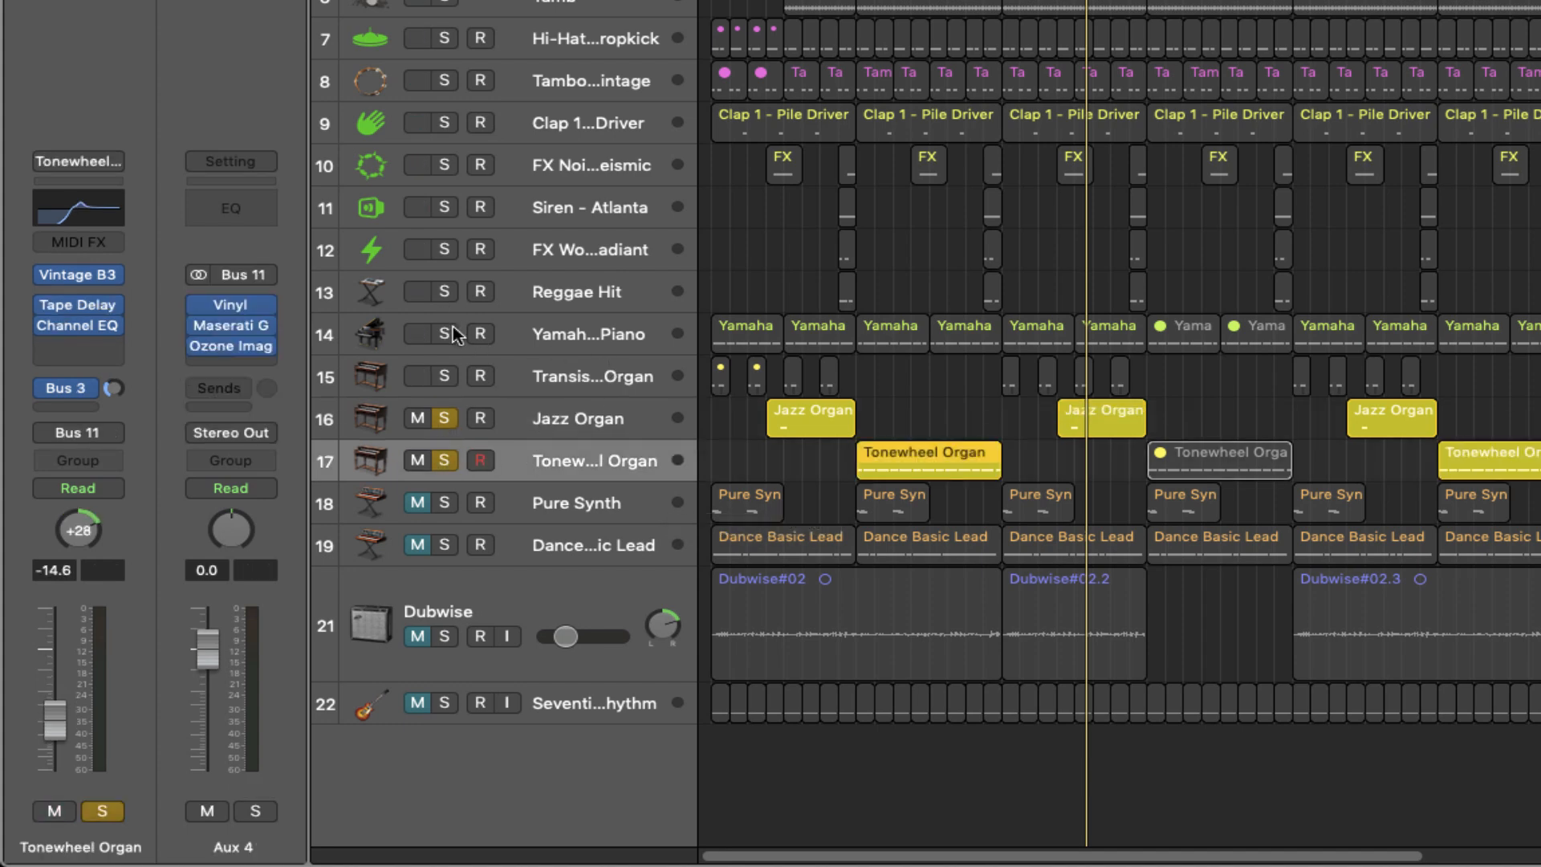
pyautogui.click(443, 376)
pyautogui.press('space')
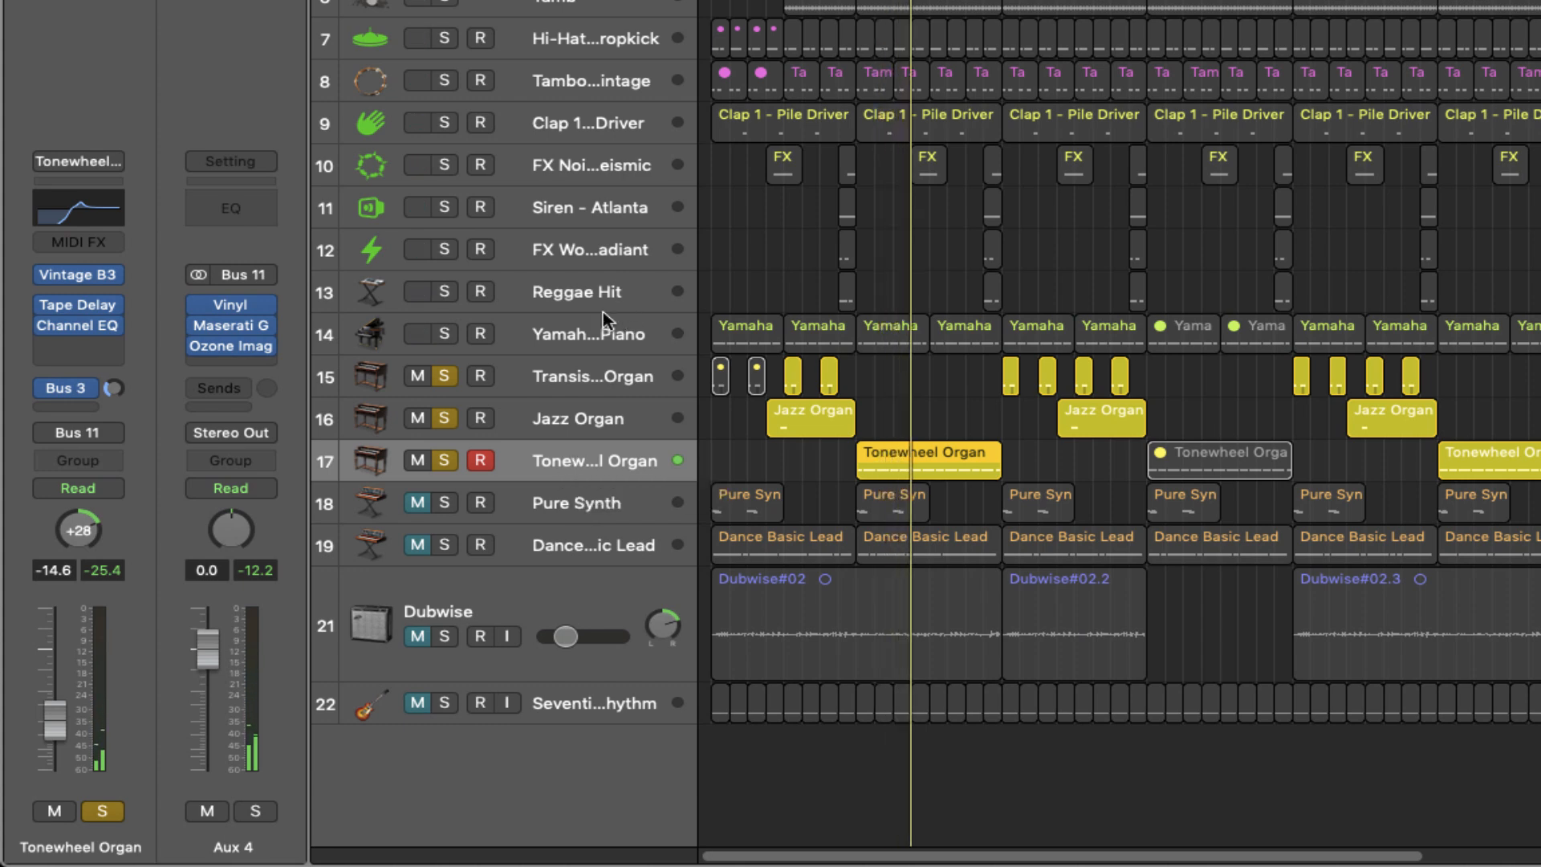
pyautogui.click(590, 335)
# Step: Solo the Pure Synth with the keys, isolate it, and compare its St-Delay bypassed and active
pyautogui.click(572, 506)
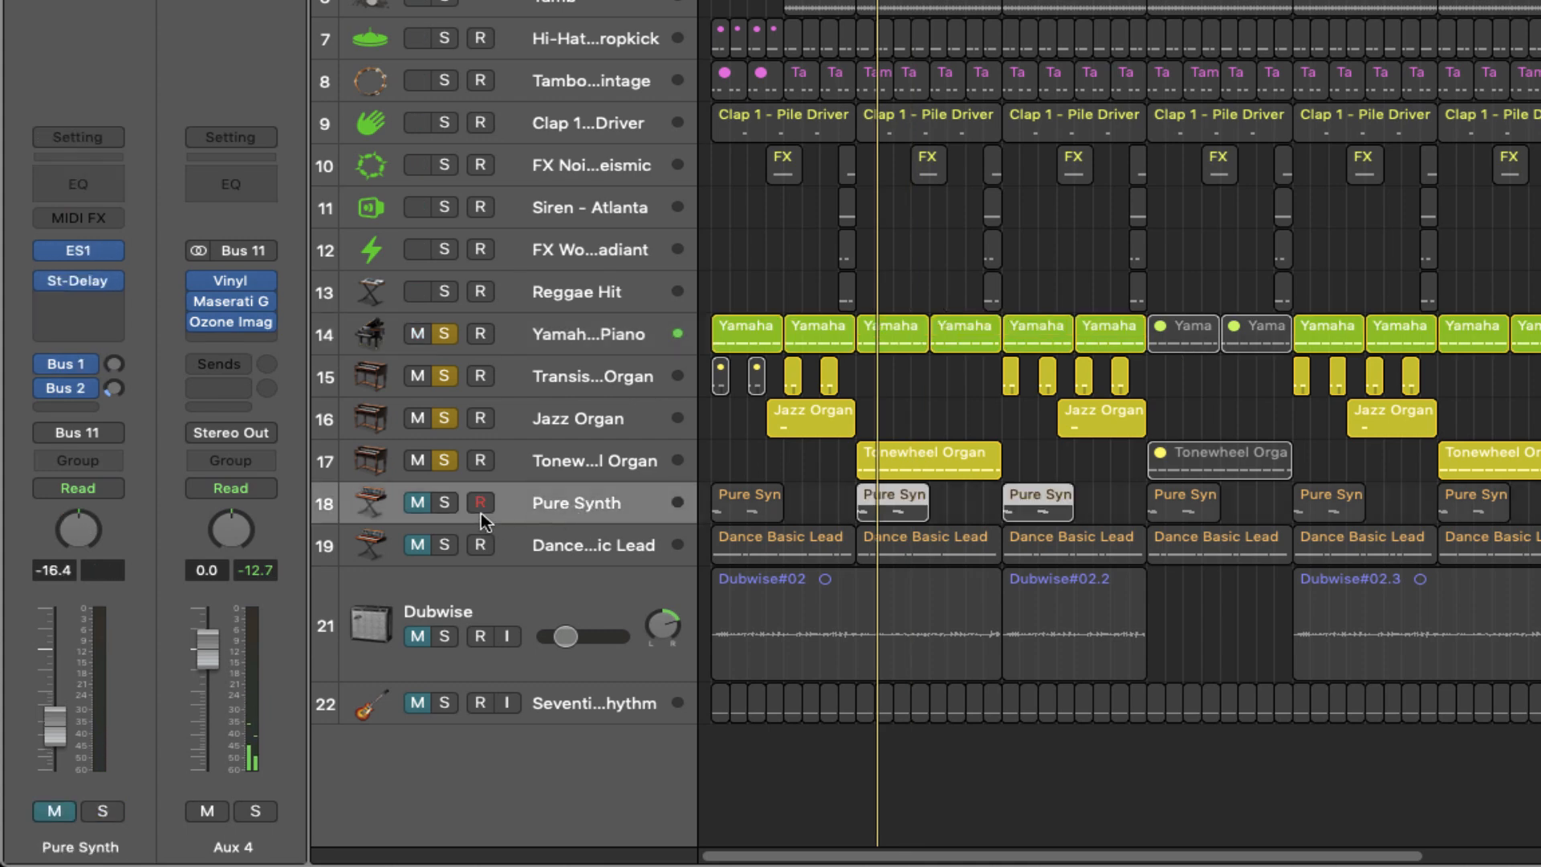
pyautogui.press('space')
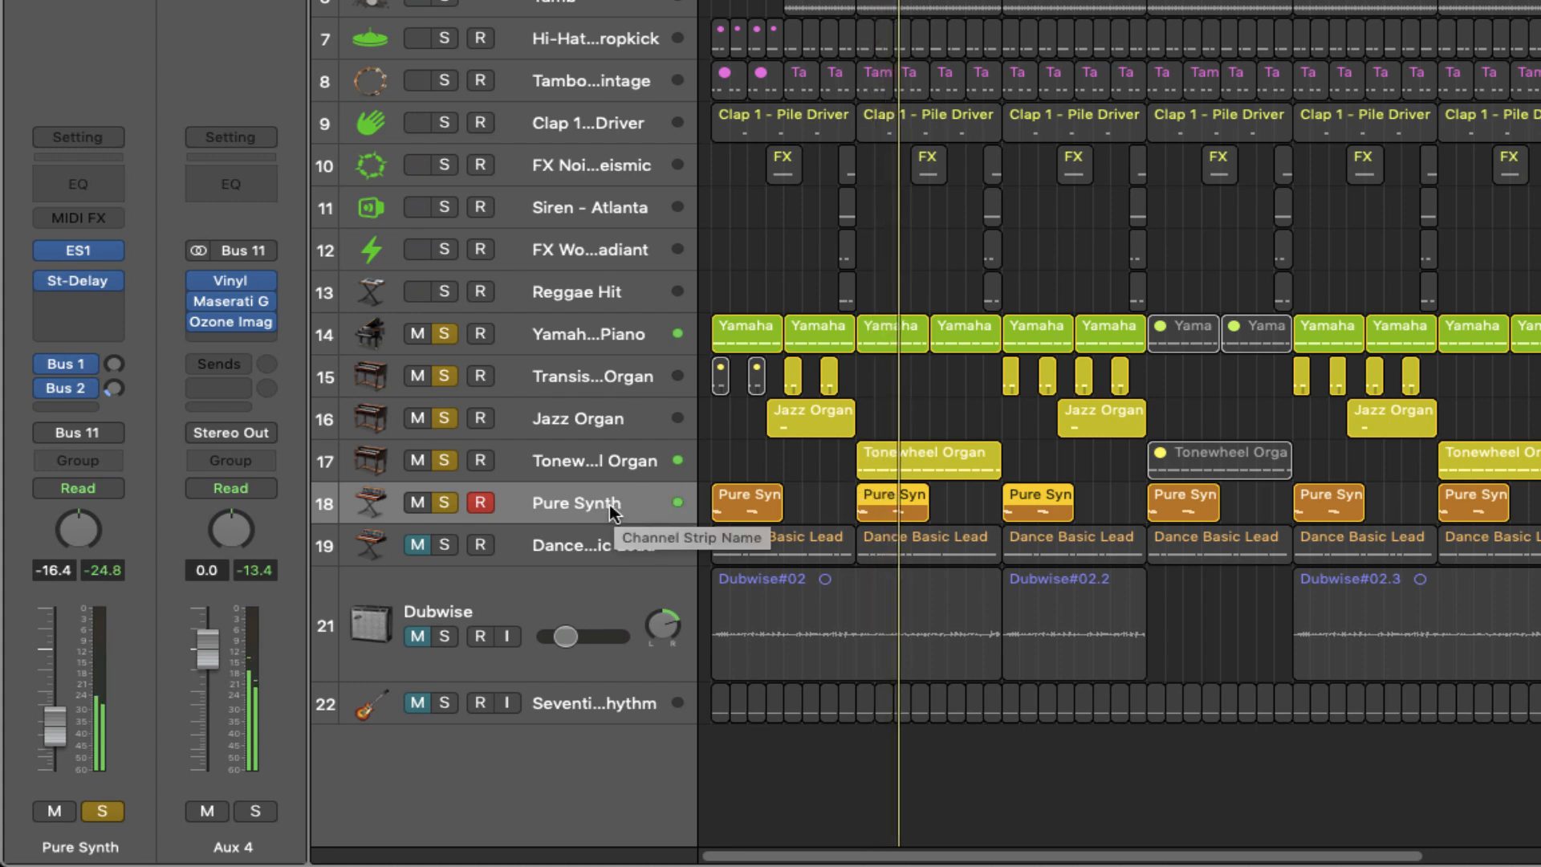
pyautogui.moveTo(444, 333); pyautogui.dragTo(441, 462)
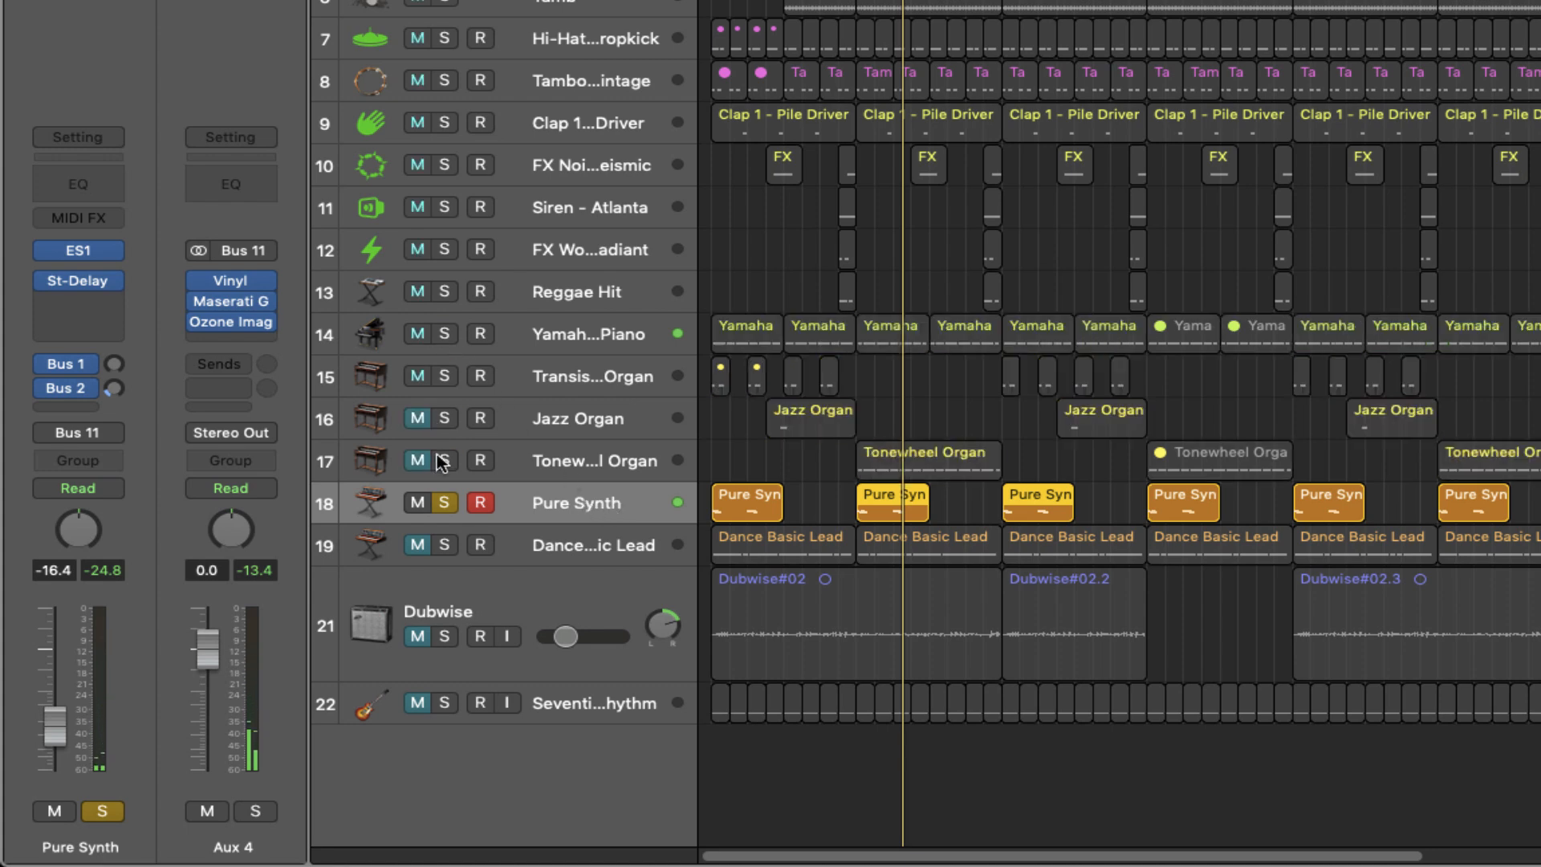
pyautogui.click(46, 281)
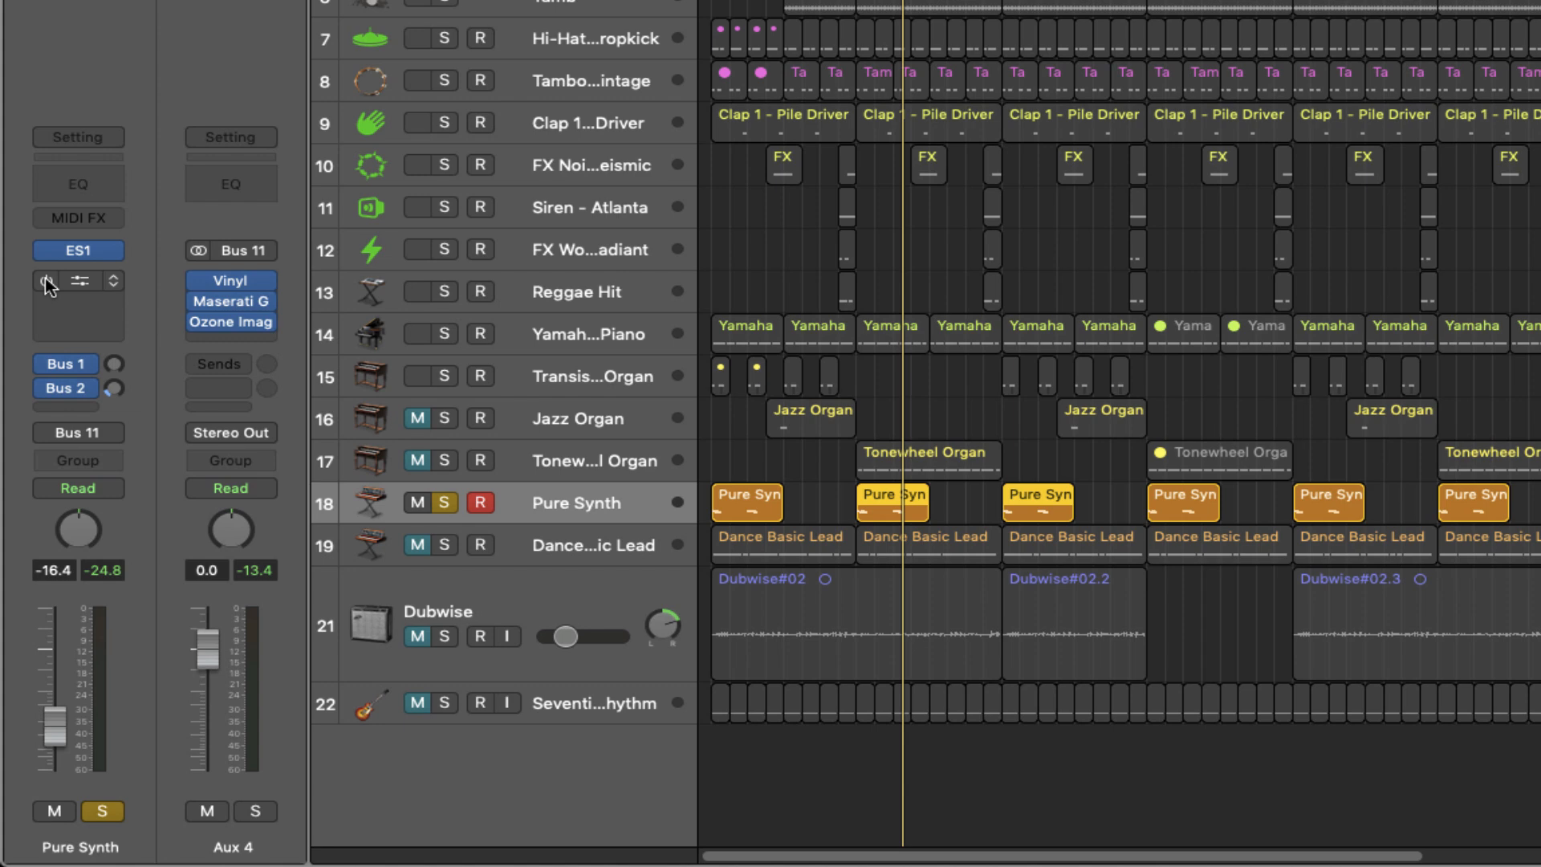
pyautogui.press('space')
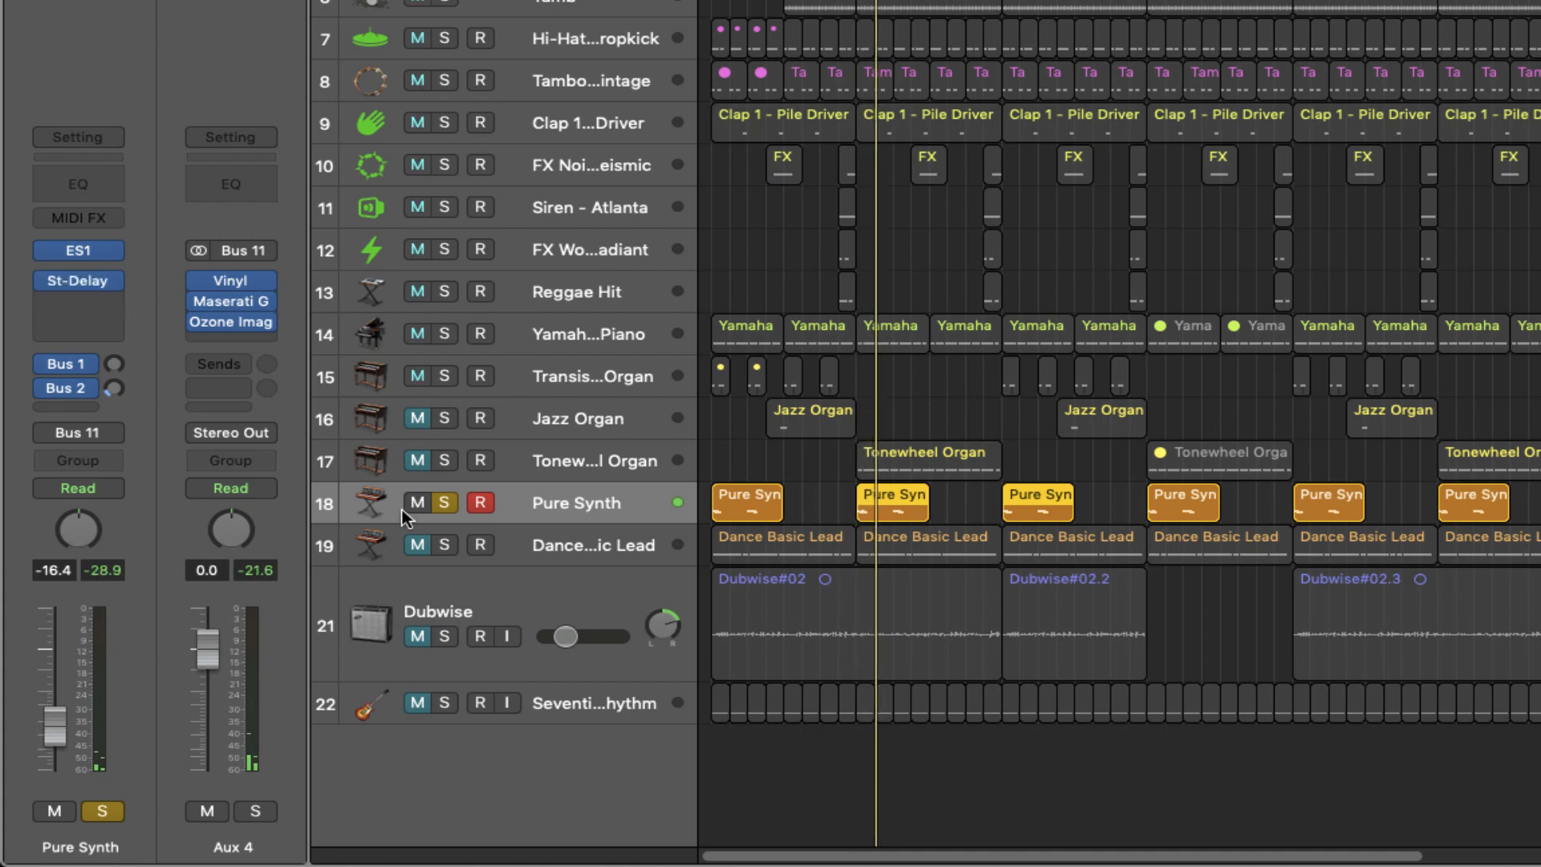
# Step: Solo the Dance Basic Lead in place of the Pure Synth and compare its Spreader and St-Delay bypassed and active
pyautogui.click(446, 502)
pyautogui.click(446, 546)
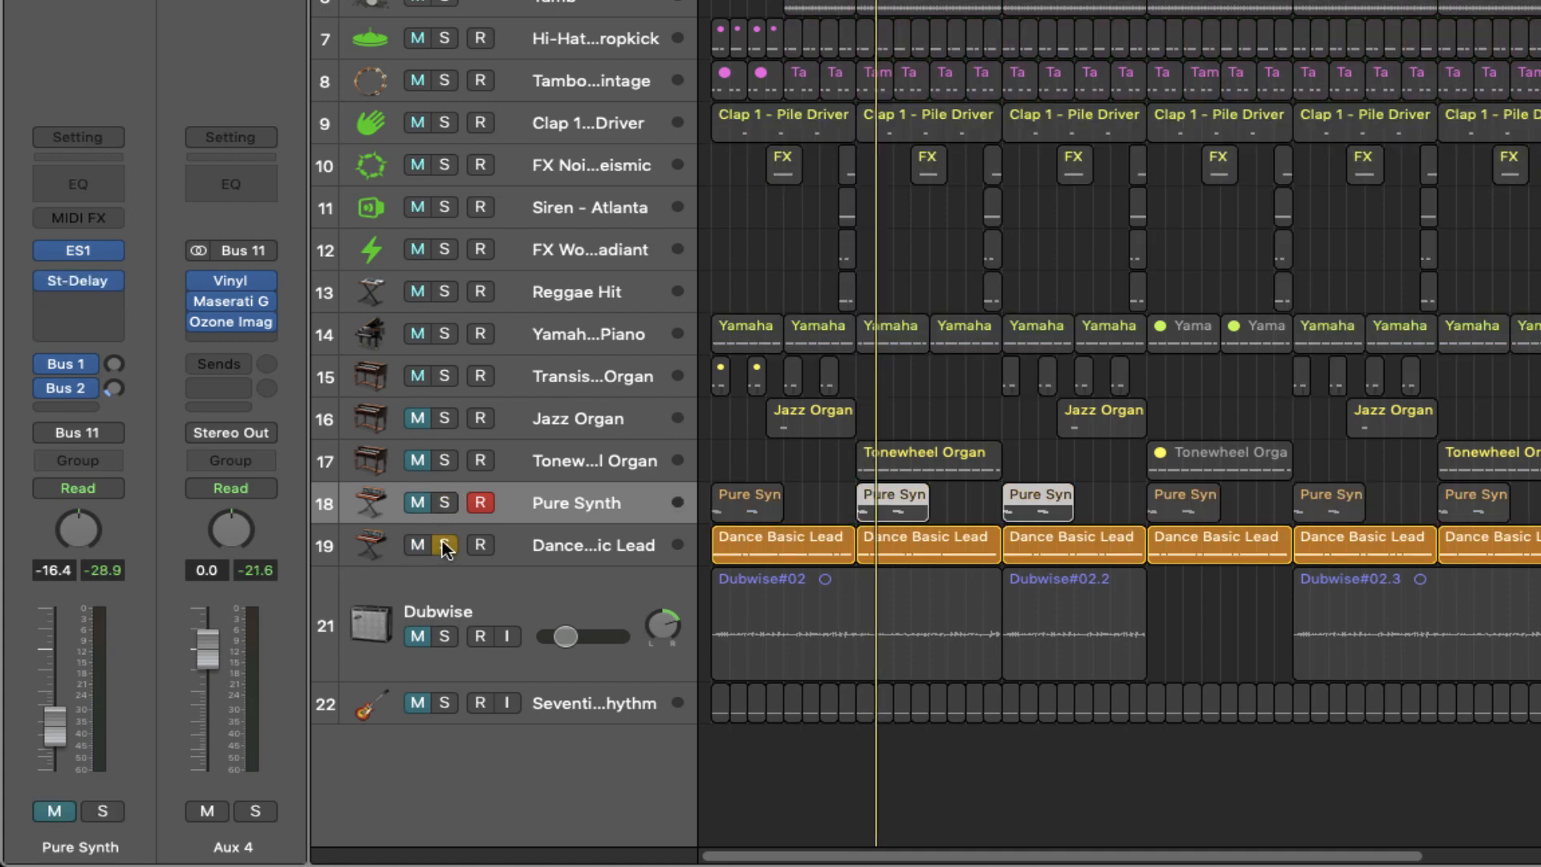
pyautogui.click(559, 551)
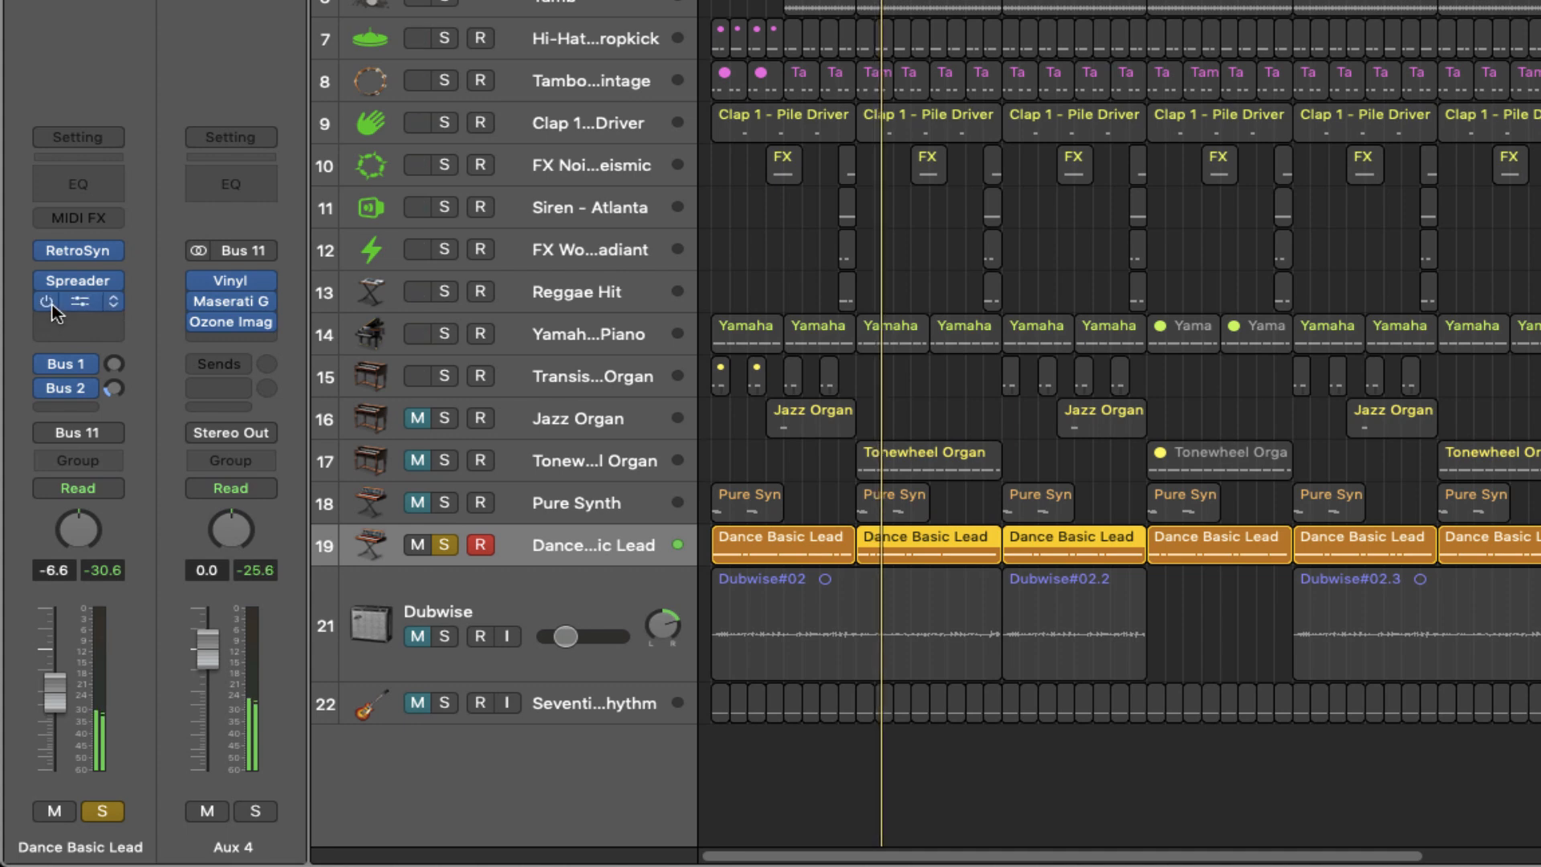
pyautogui.click(48, 281)
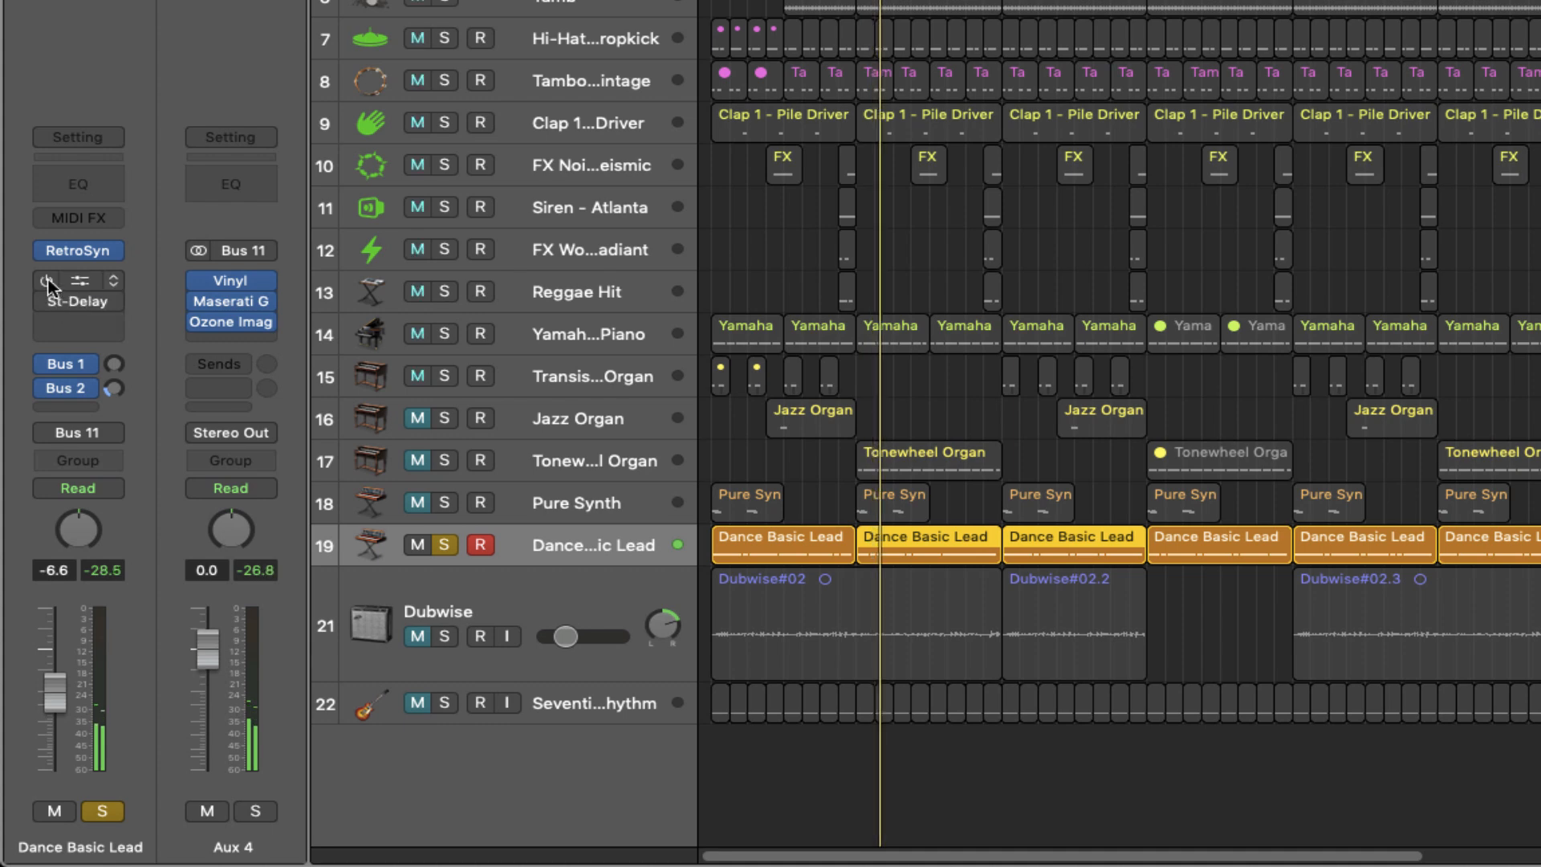
pyautogui.click(49, 294)
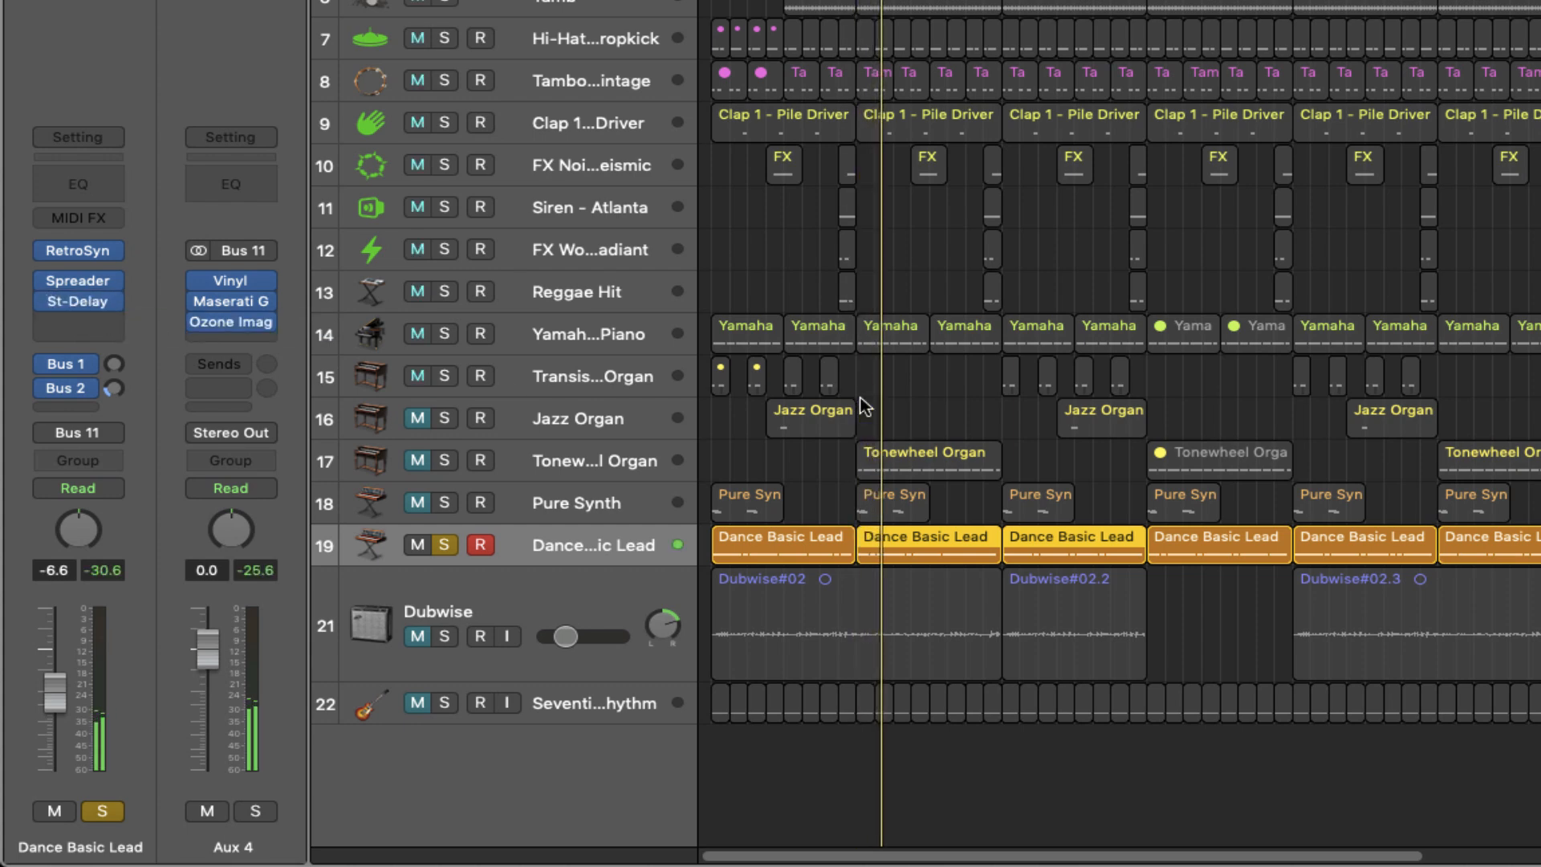
# Step: Select the Pure Synth track and open the Vinyl plug-in on its Keys bus, moving the window aside
pyautogui.press('Up')
pyautogui.click(444, 376)
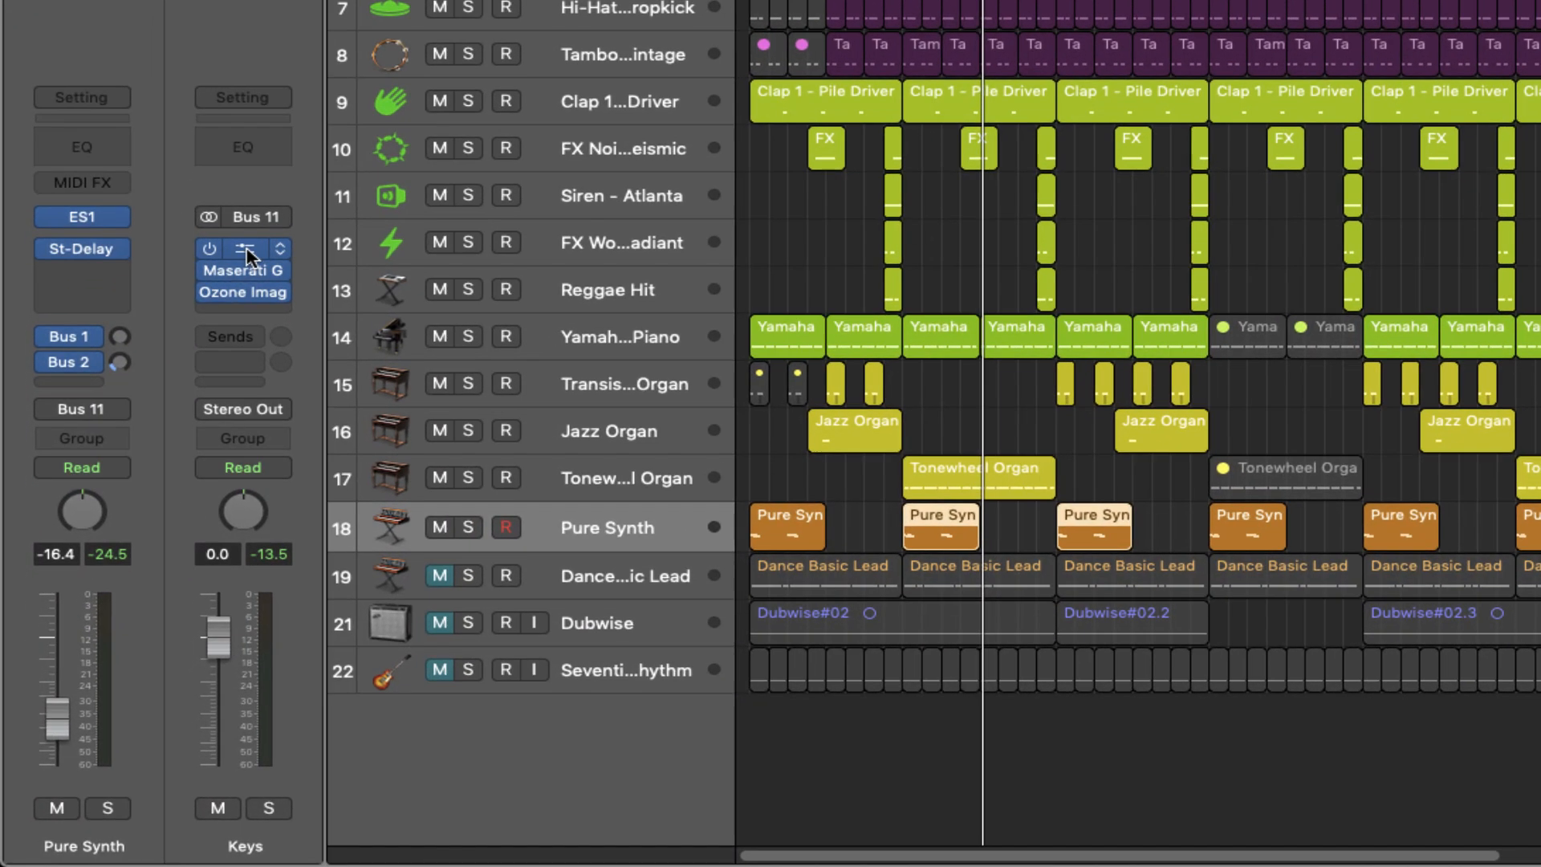
pyautogui.click(161, 470)
pyautogui.moveTo(1134, 2); pyautogui.dragTo(769, 1)
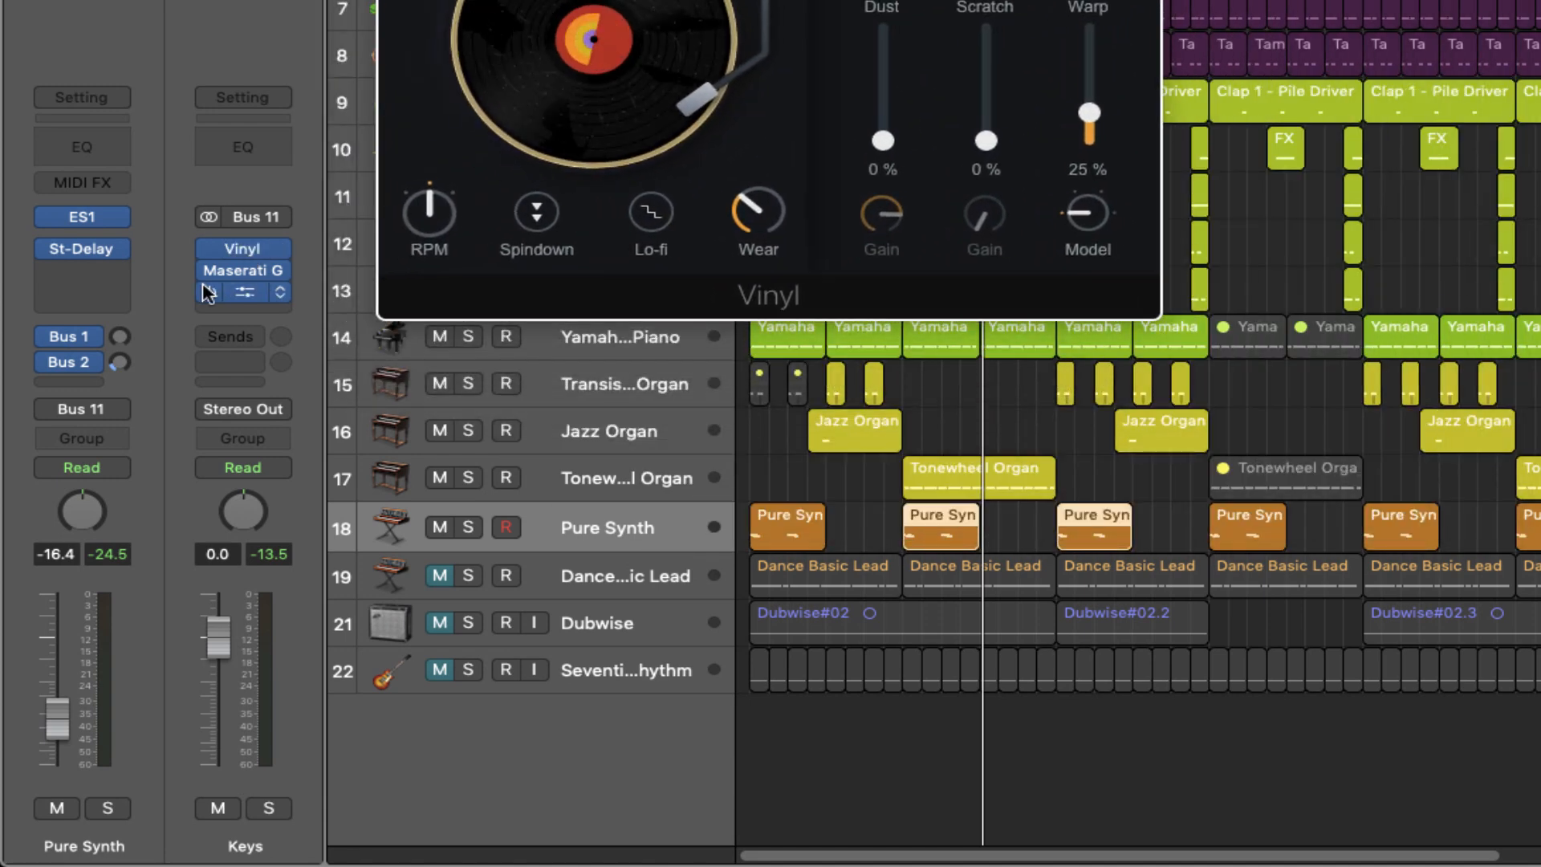
# Step: Open the Maserati GRP and Ozone Imager 2 on the Keys bus, arrange their windows, and bring Vinyl to the front
pyautogui.click(243, 270)
pyautogui.moveTo(1043, 2); pyautogui.dragTo(1470, 1)
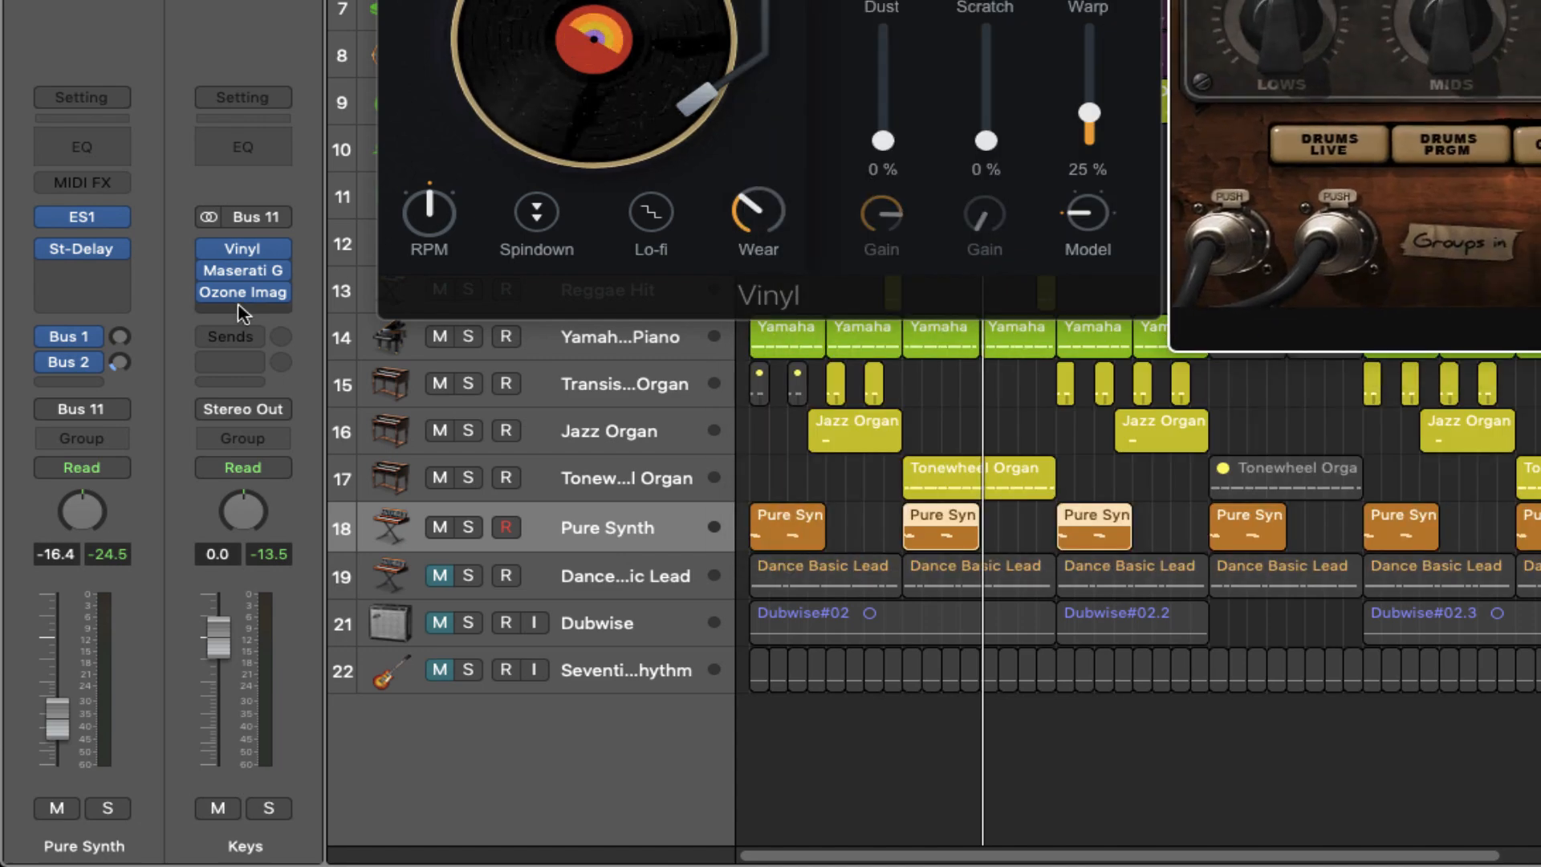
pyautogui.click(273, 292)
pyautogui.moveTo(885, 94); pyautogui.dragTo(843, 322)
pyautogui.click(453, 322)
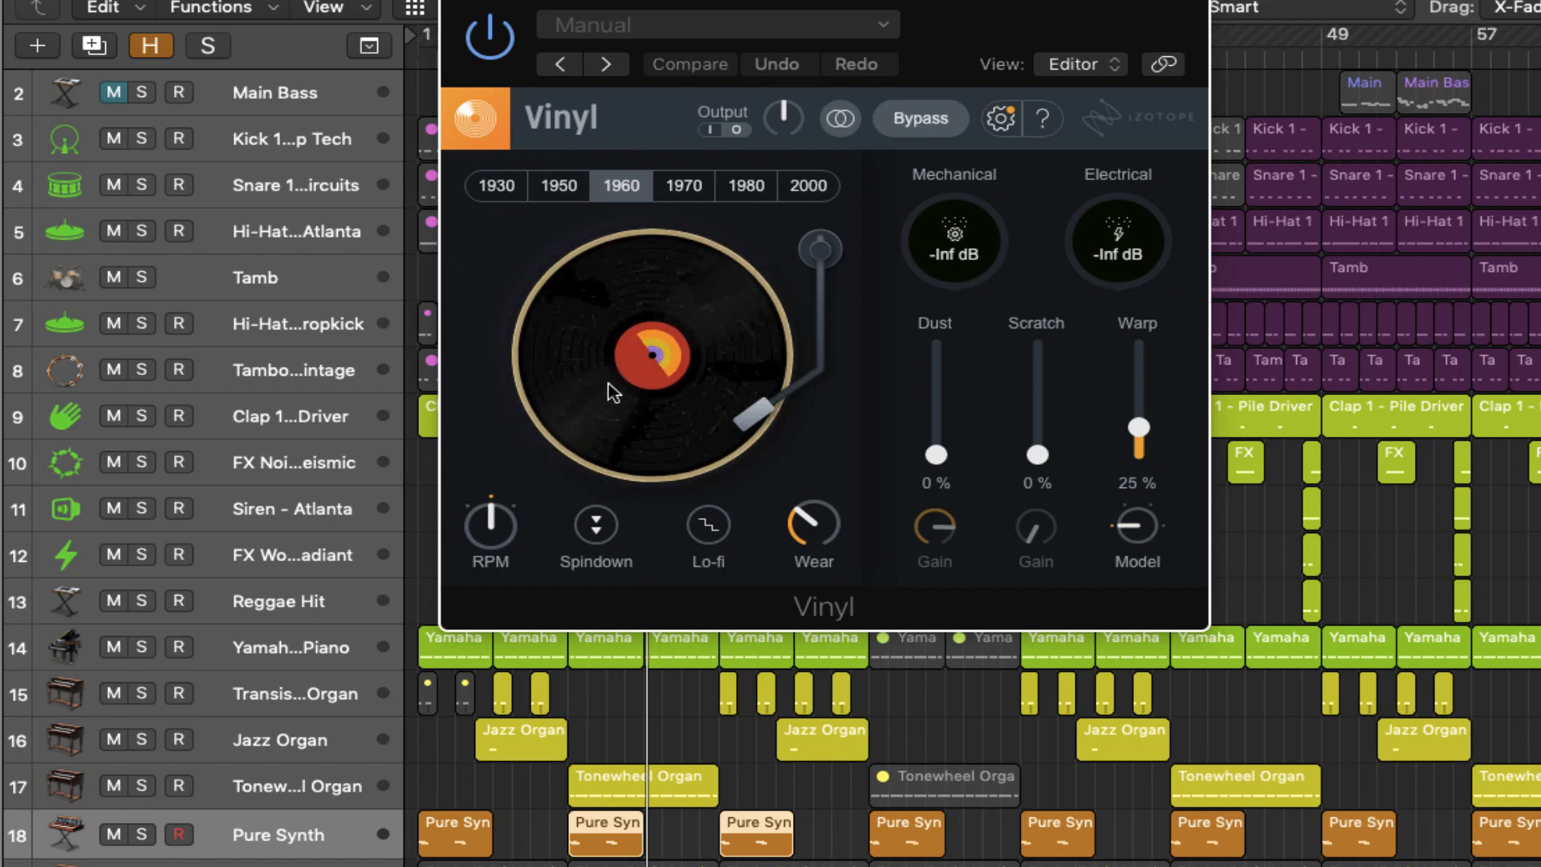
# Step: Play the track with Vinyl bypassed, solo the Keys bus, and reactivate Vinyl to compare the sound
pyautogui.press('space')
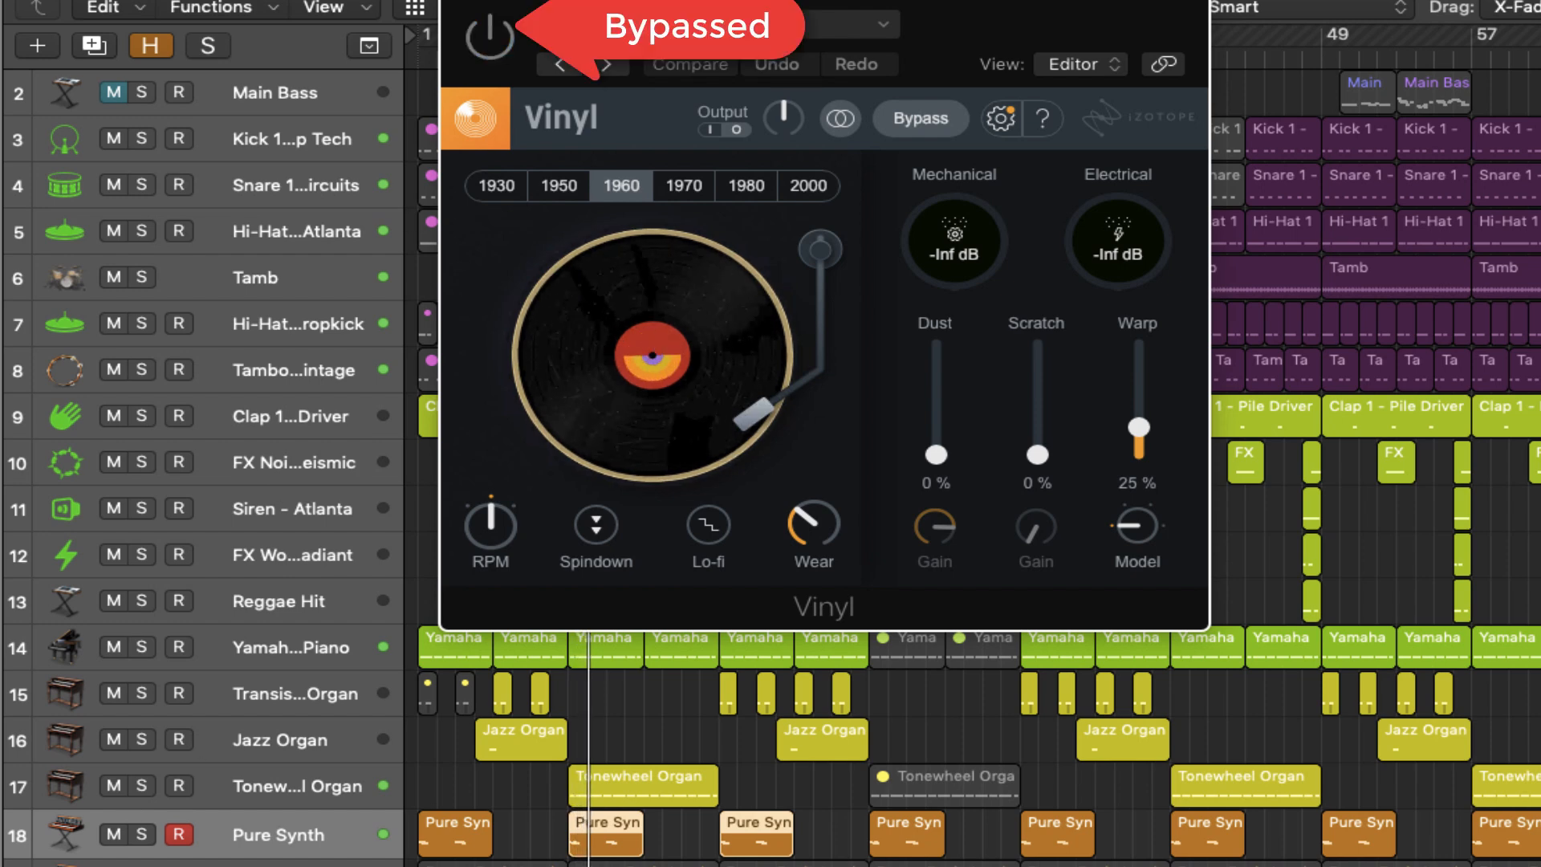
pyautogui.click(142, 865)
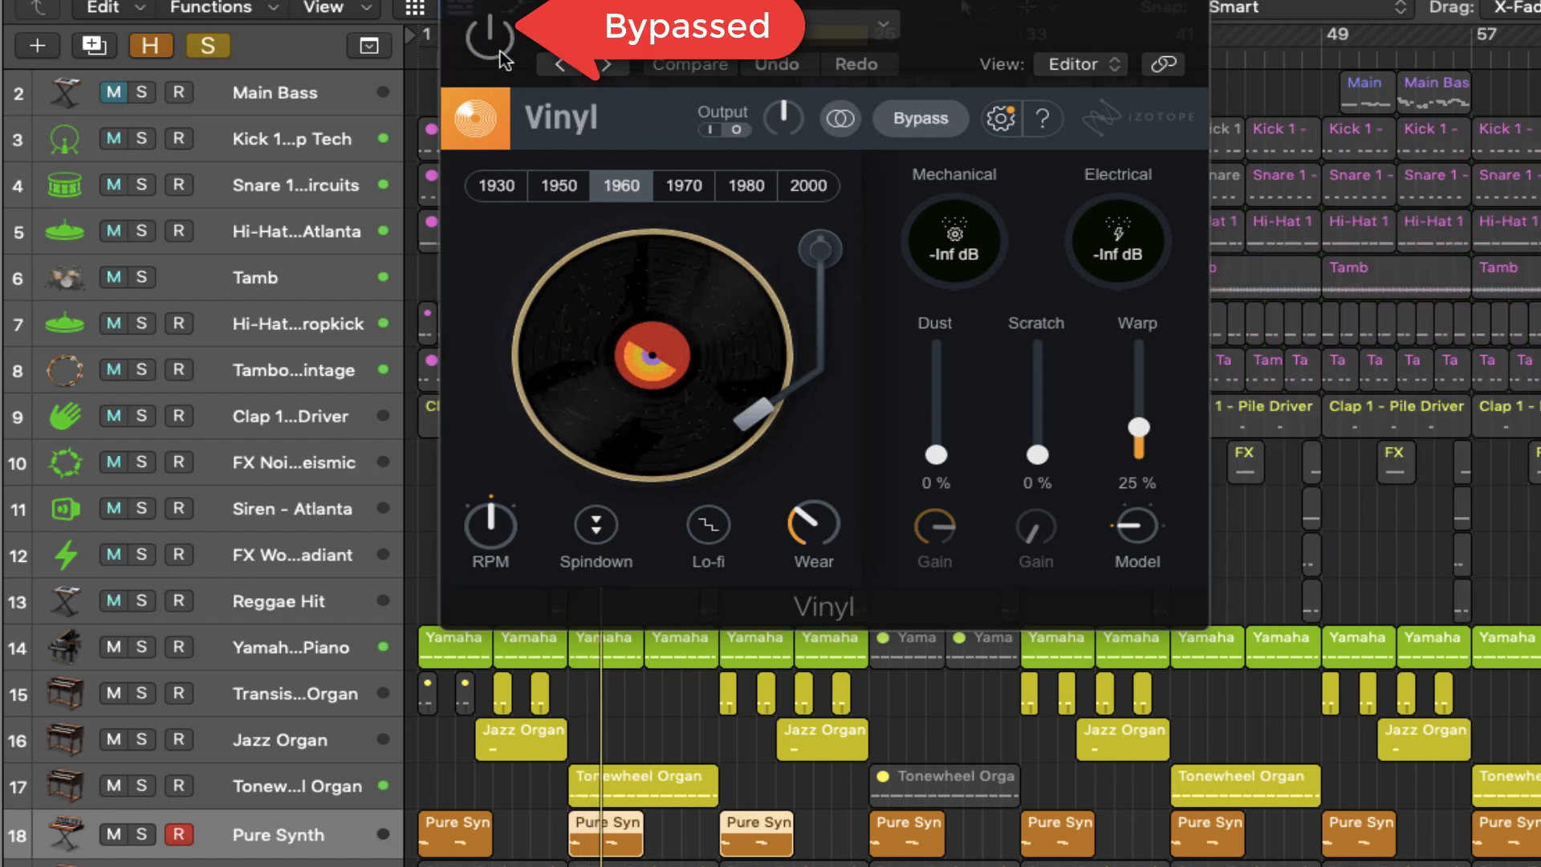
pyautogui.click(504, 50)
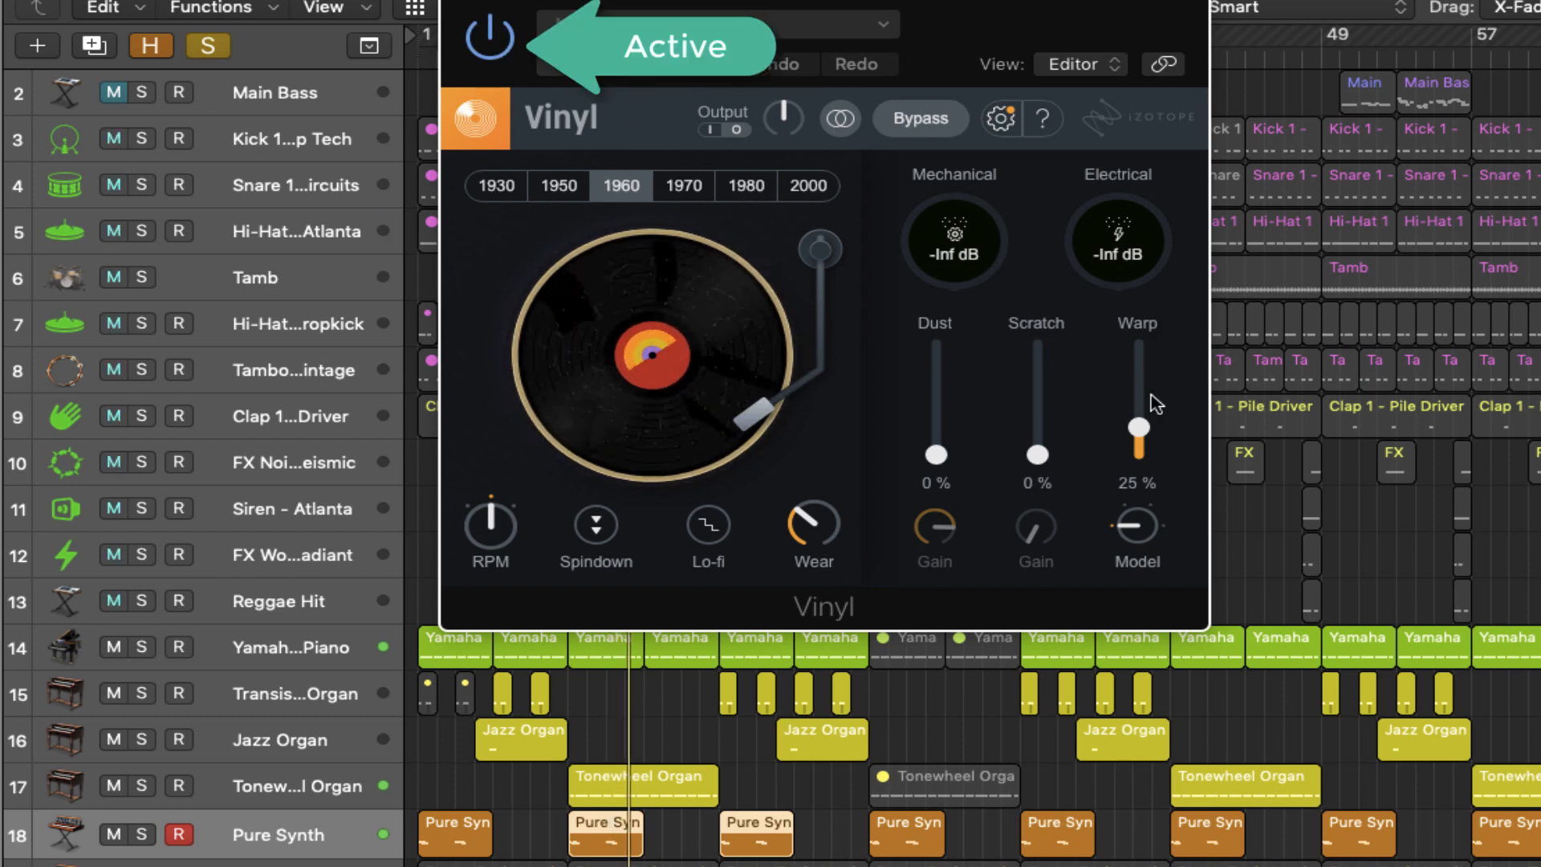
# Step: Raise Vinyl's Warp to about 63 %, bring it back to about 28 %, and close the plug-in windows
pyautogui.moveTo(1140, 432); pyautogui.dragTo(1144, 392)
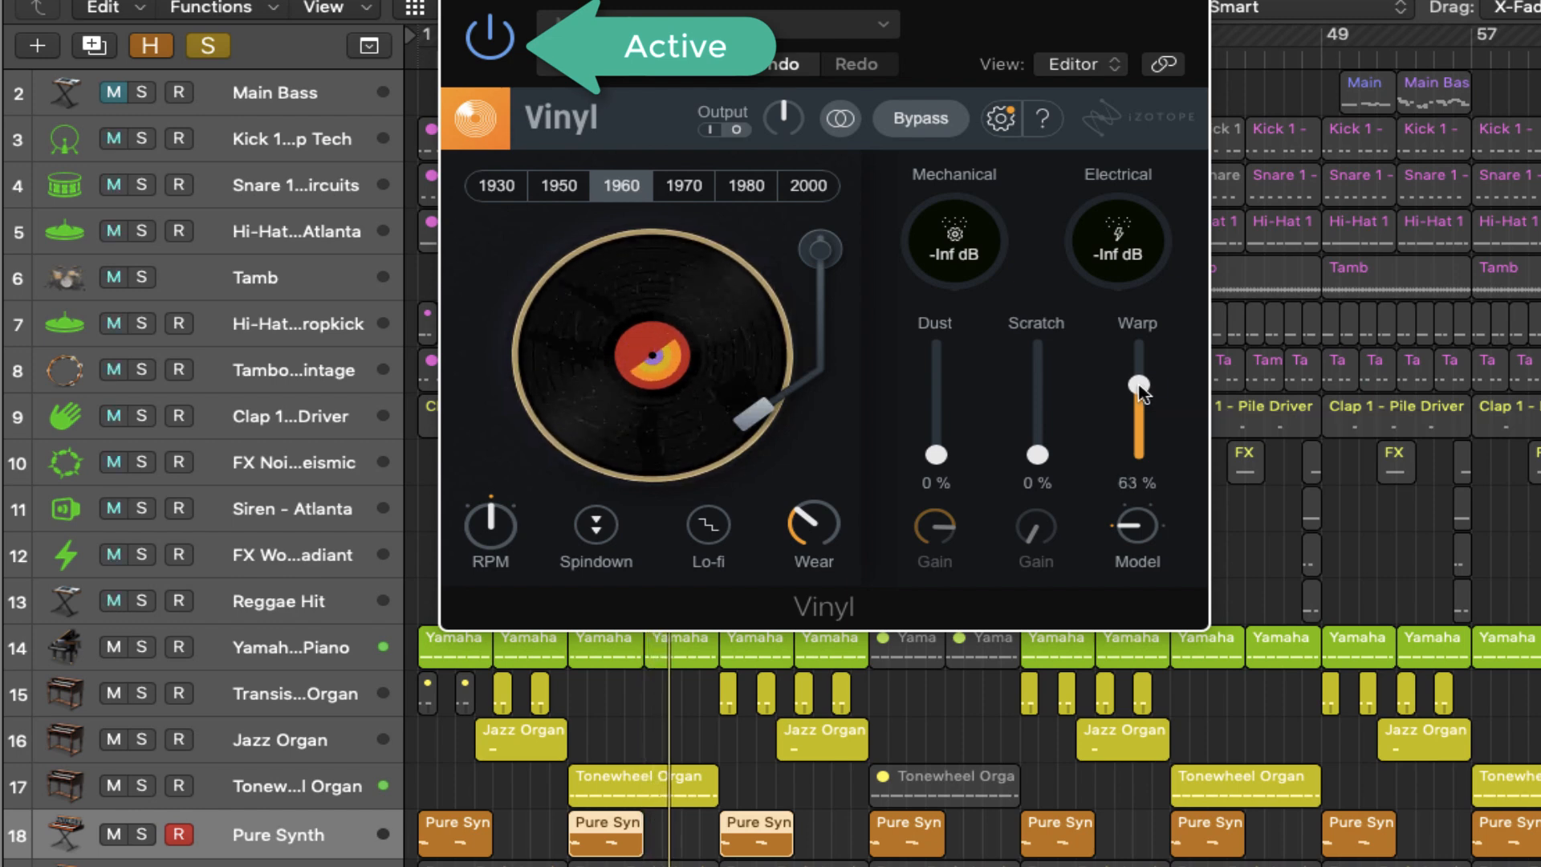
pyautogui.moveTo(1143, 393); pyautogui.dragTo(1146, 416)
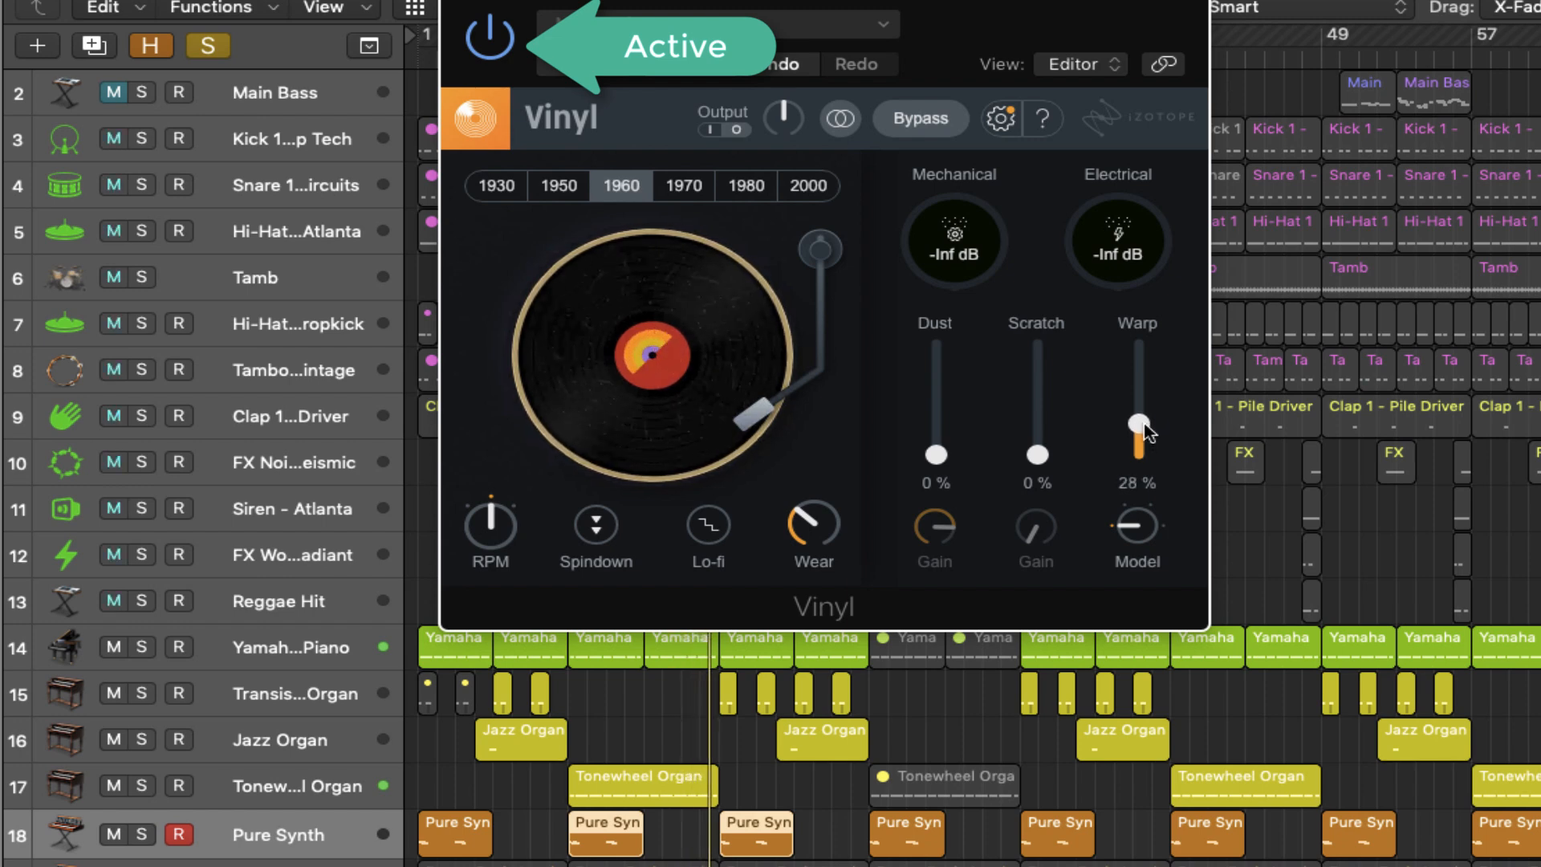
pyautogui.click(456, 0)
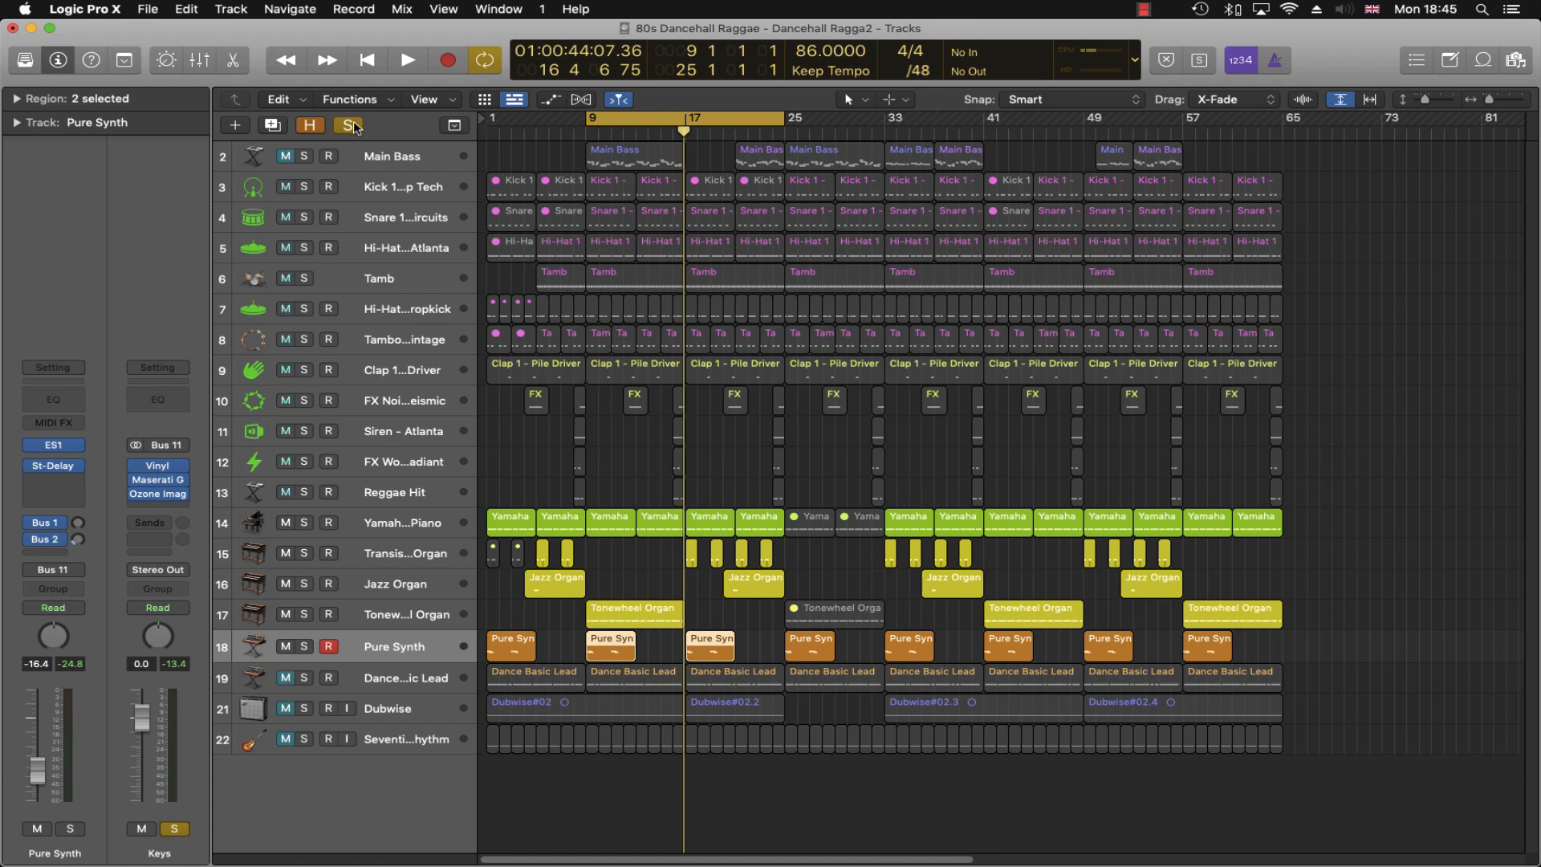
# Step: Clear the solo on the Keys bus and play the mix to hear the keys in context
pyautogui.click(350, 126)
pyautogui.press('space')
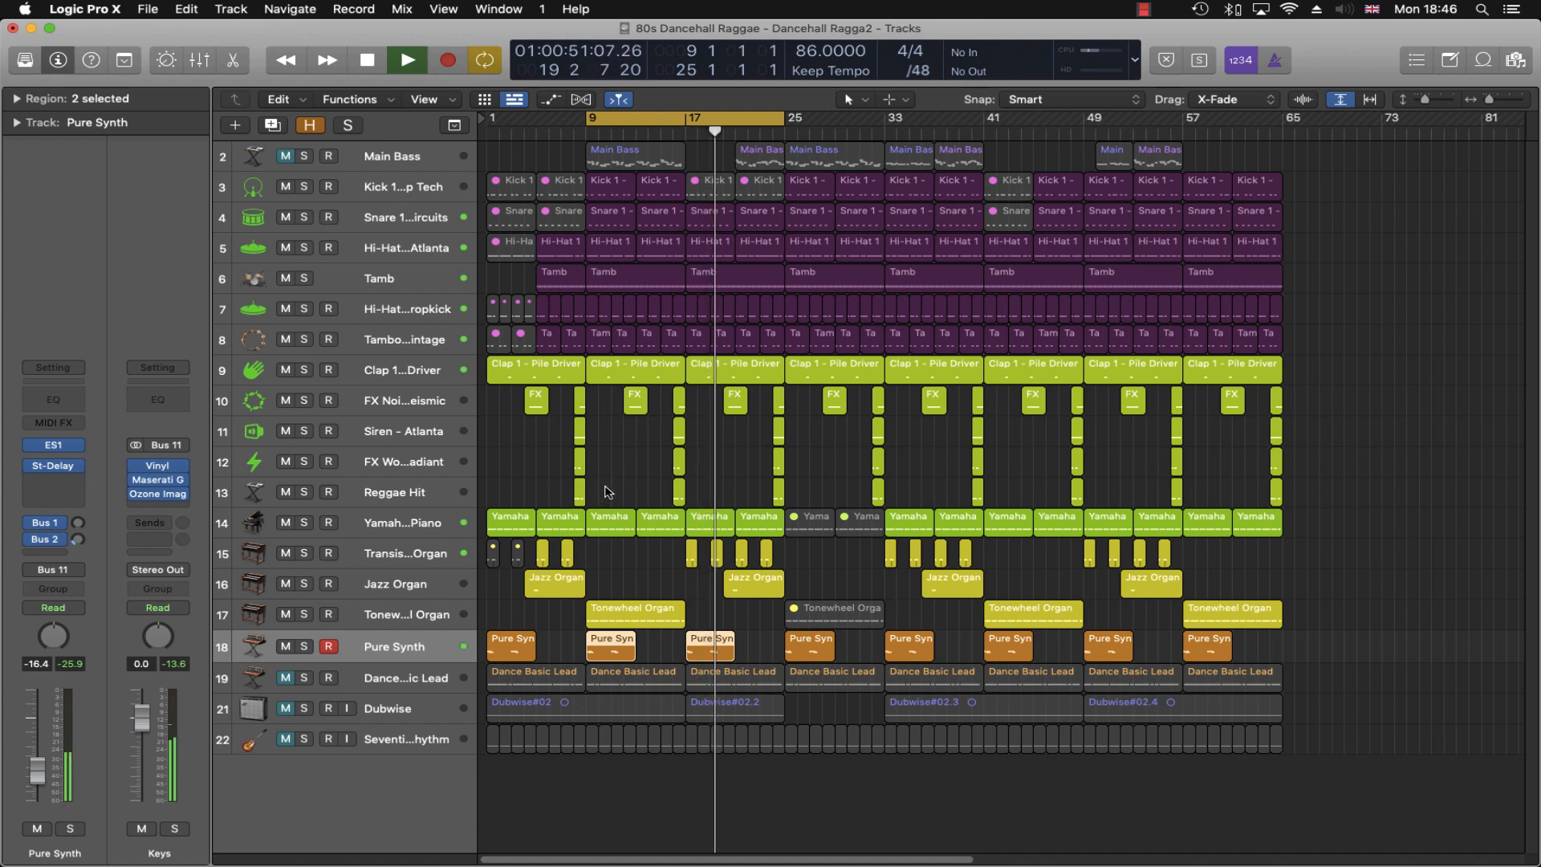
pyautogui.press('space')
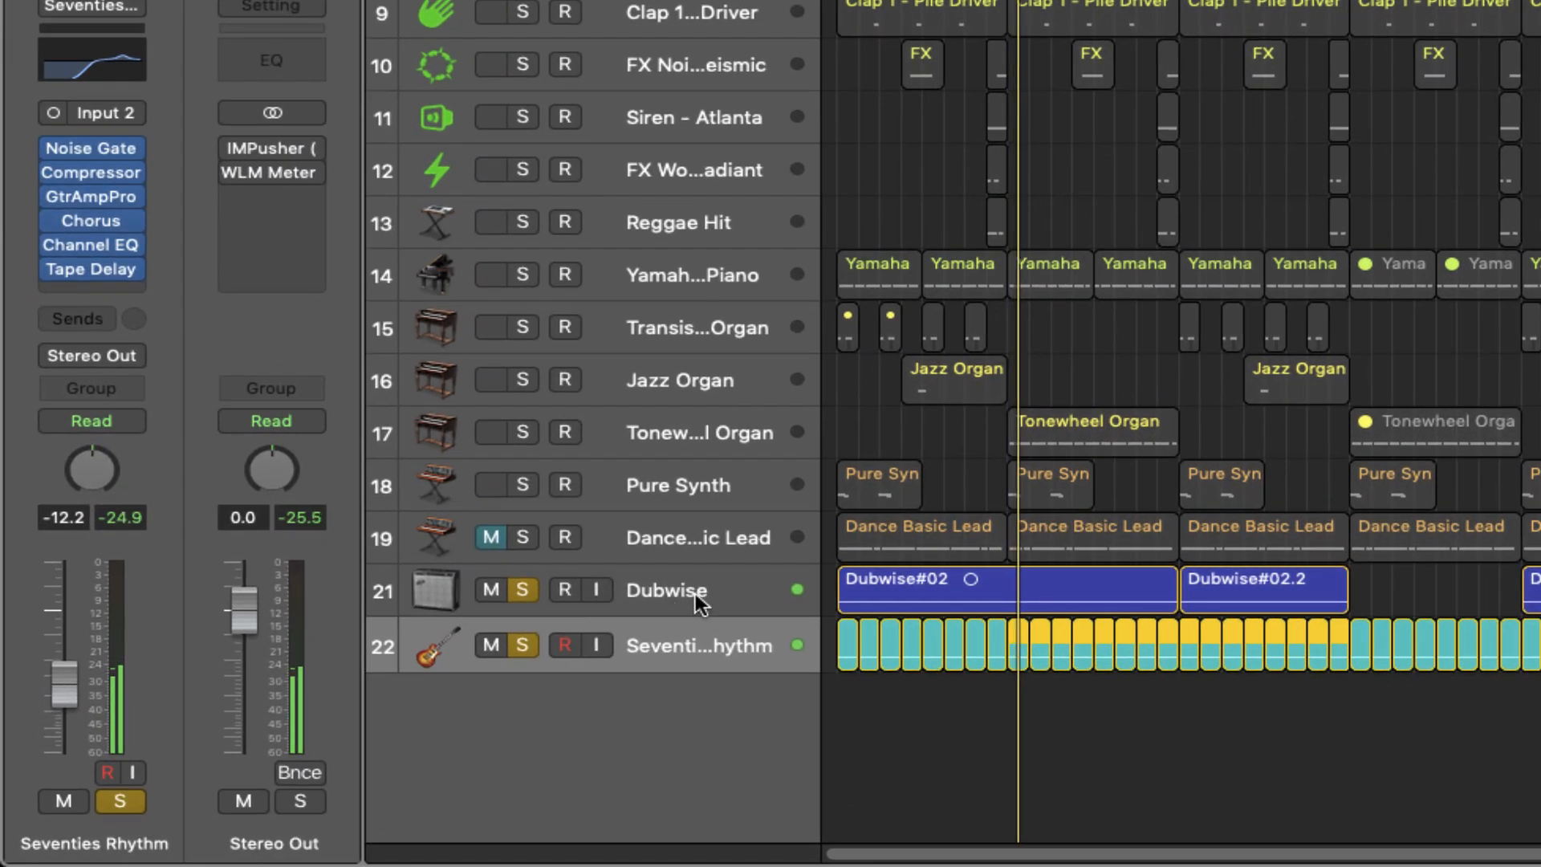
# Step: Audition the soloed guitars, inspecting the Dubwise and Seventies Rhythm channels and hearing the Seventies Rhythm alone
pyautogui.click(404, 709)
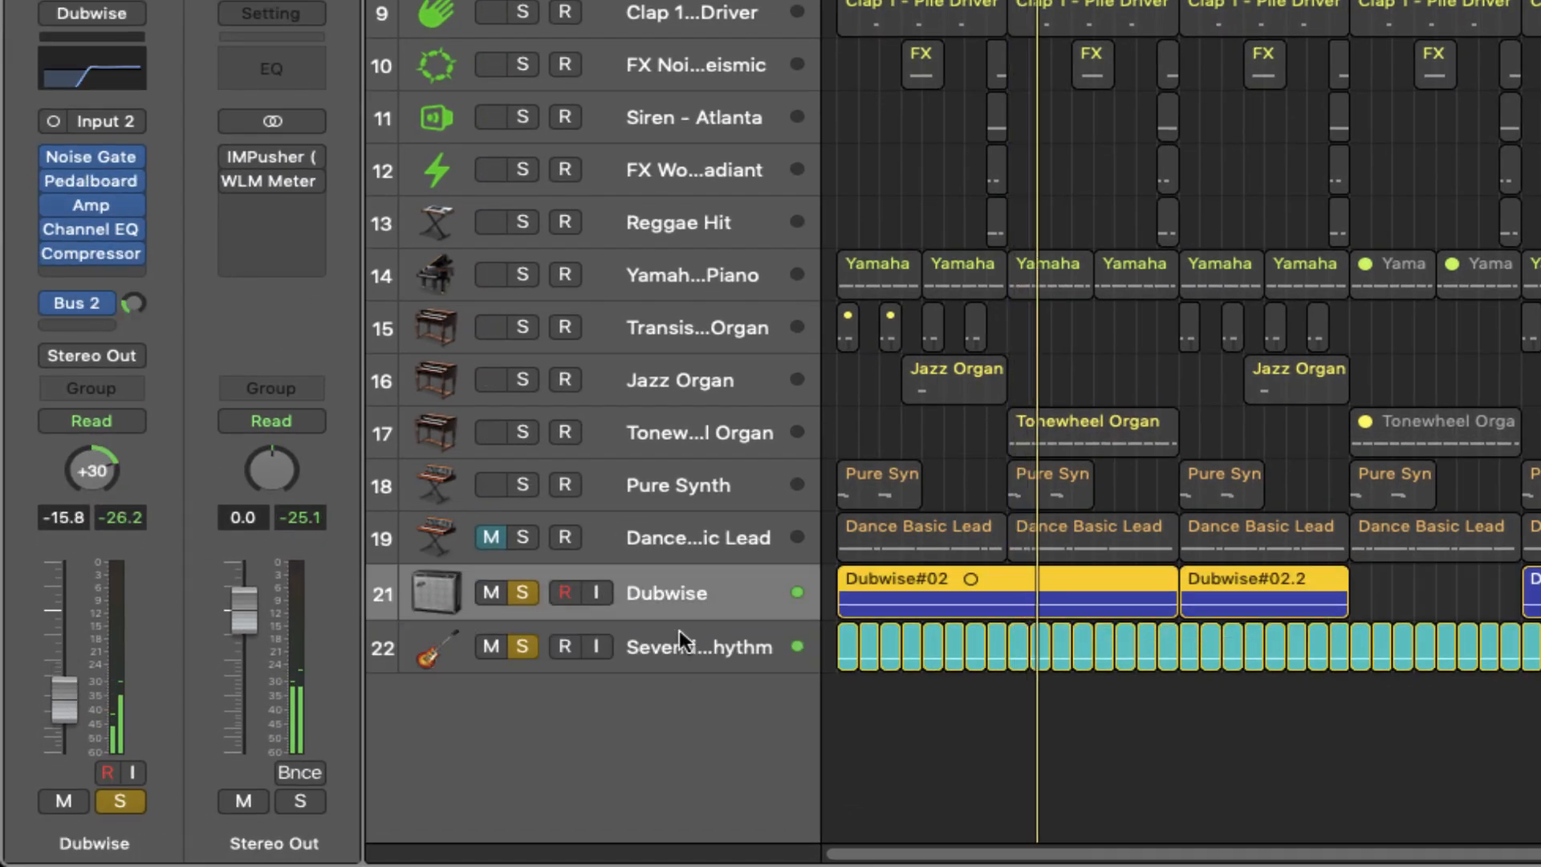
pyautogui.click(679, 629)
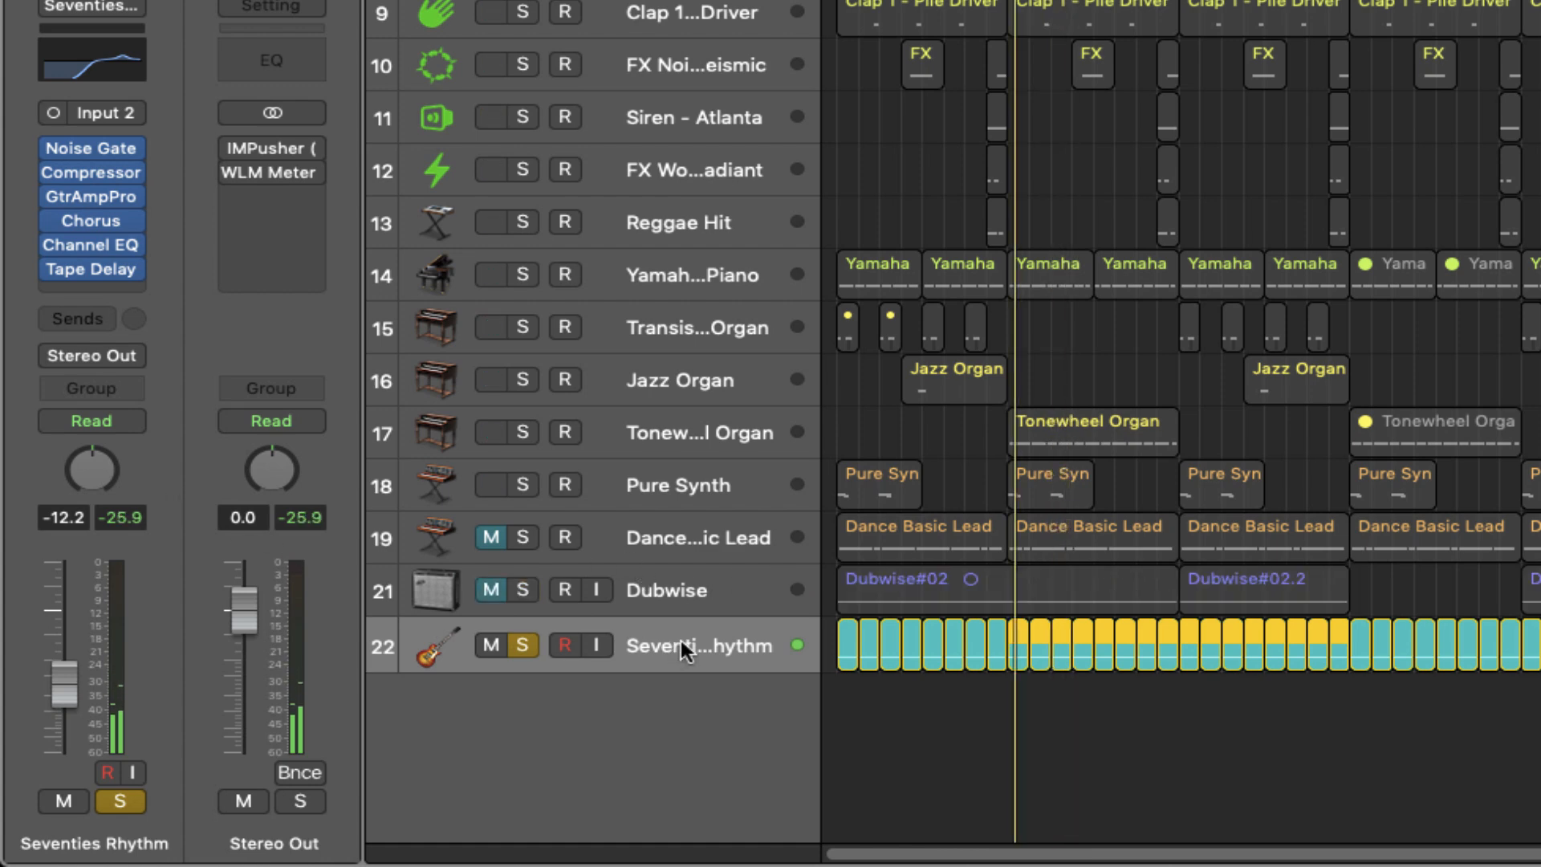
pyautogui.press('space')
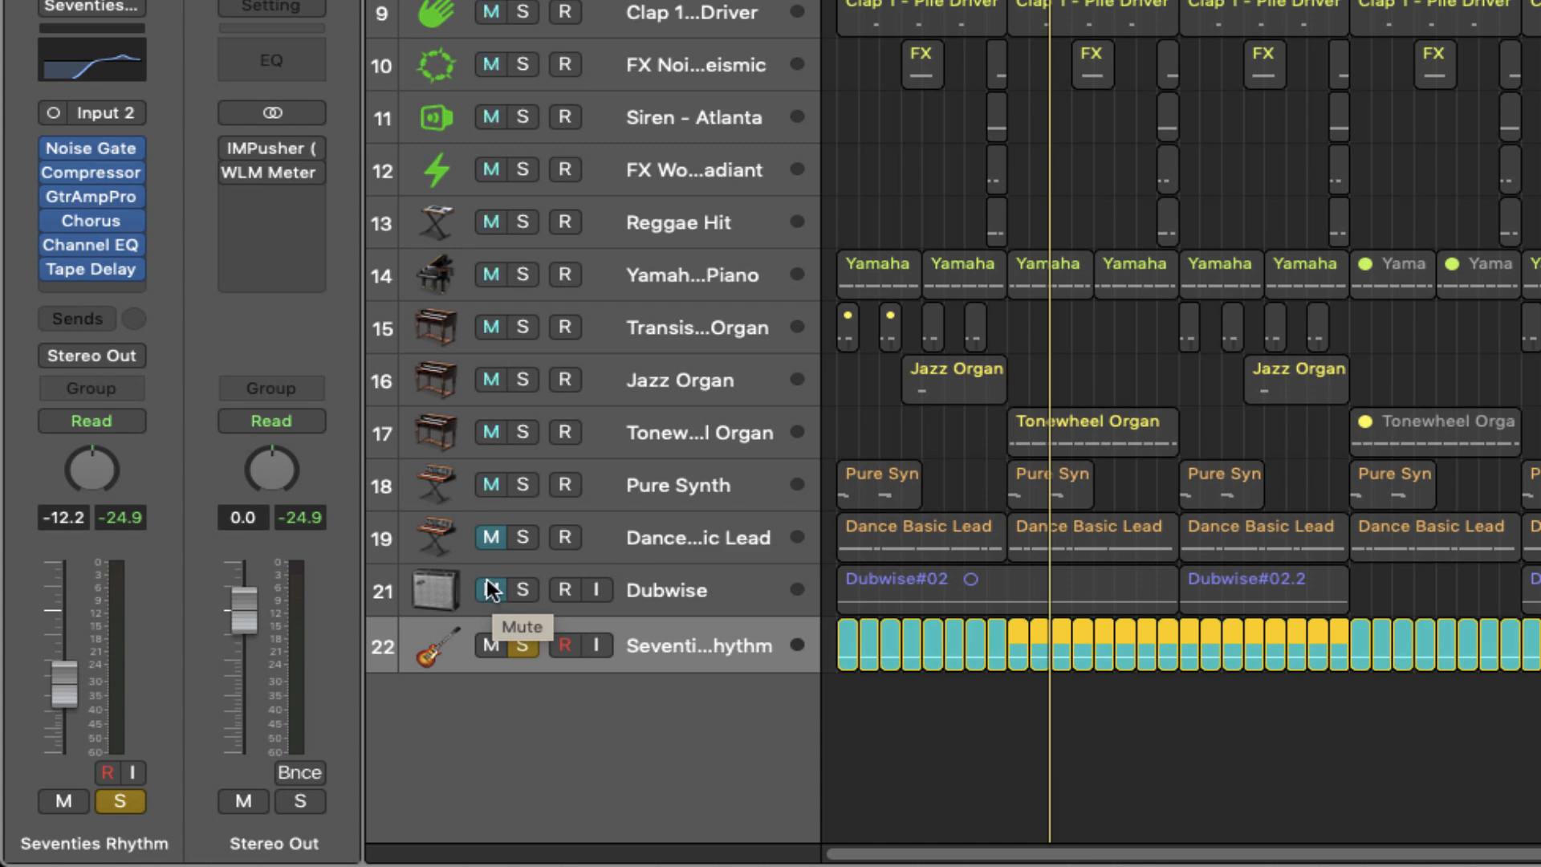
# Step: Inspect the Yamaha Grand Piano and Tonewheel Organ channels, then solo and select Dubwise in place of the Seventies Rhythm
pyautogui.click(692, 281)
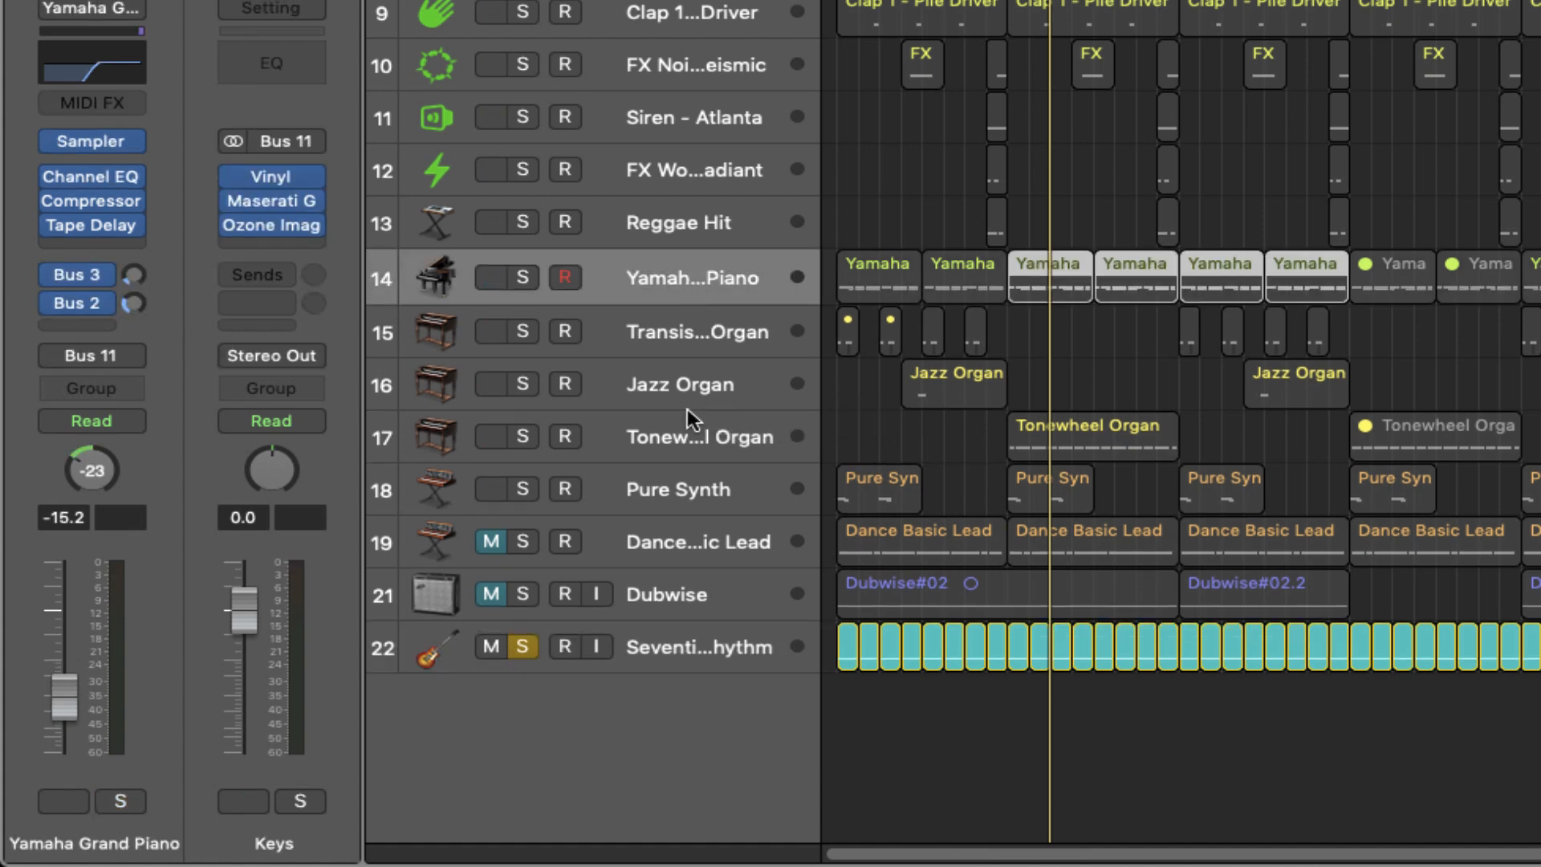
pyautogui.click(664, 445)
pyautogui.keyDown('alt'); pyautogui.click(523, 596); pyautogui.keyUp('alt')
pyautogui.click(647, 584)
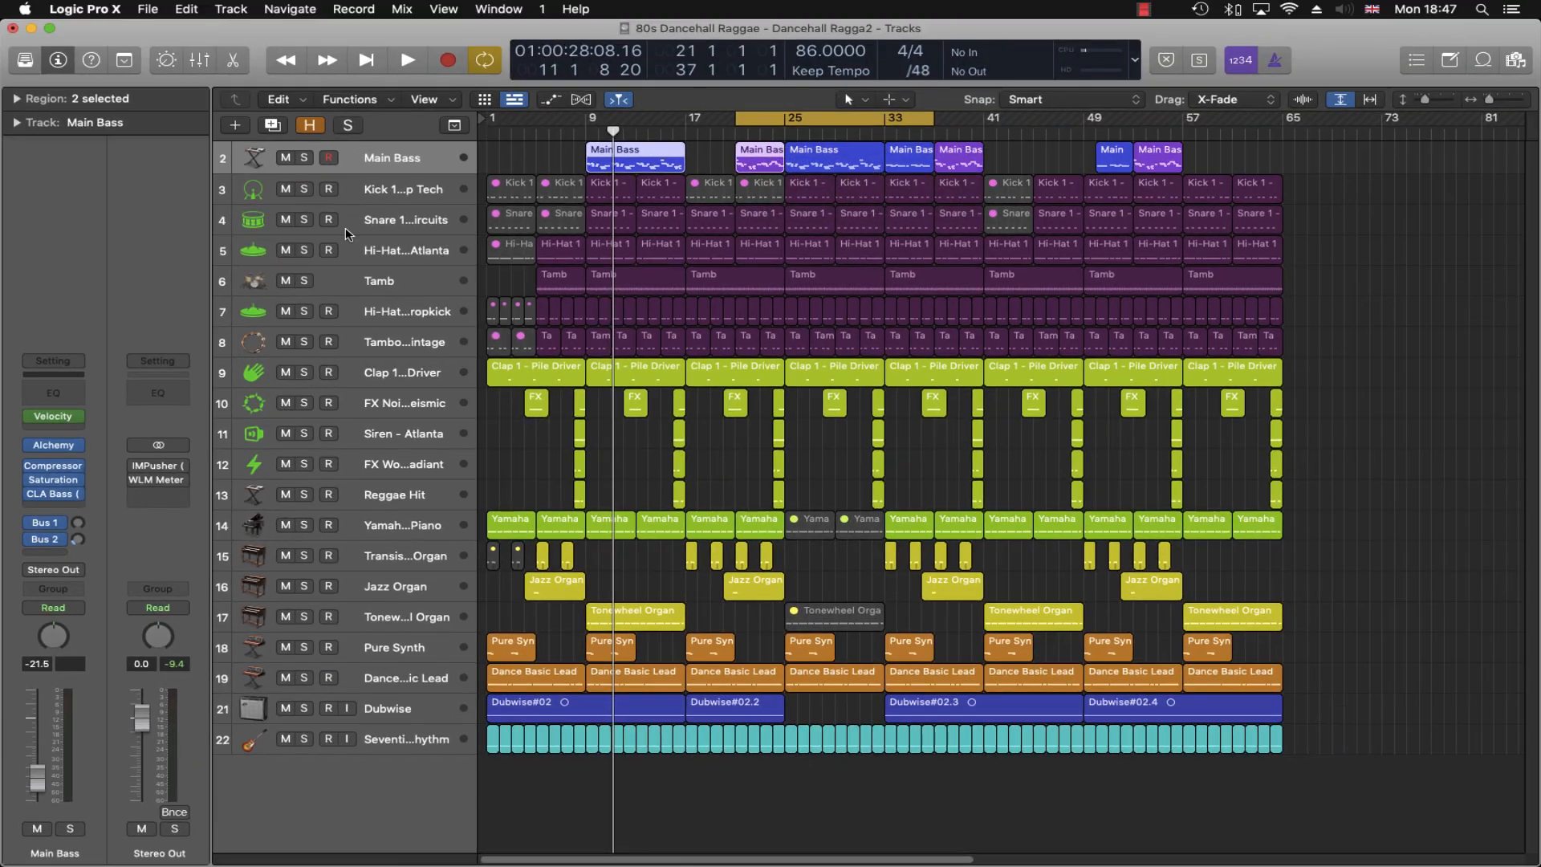
# Step: Solo the Main Bass, show its plug-ins, and compare its Compressor bypassed and active
pyautogui.click(305, 158)
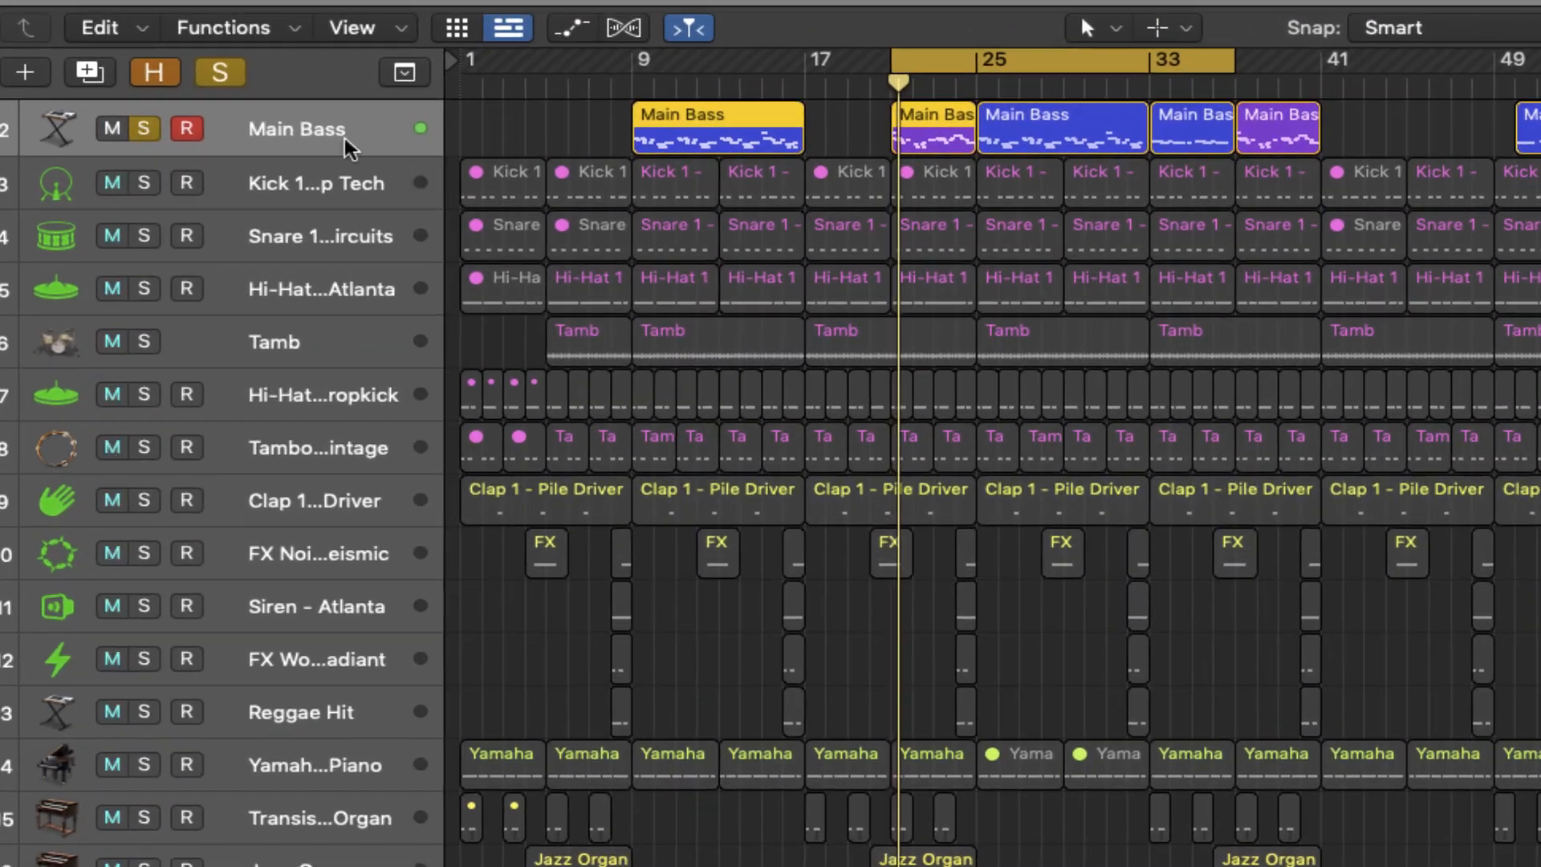
pyautogui.click(316, 128)
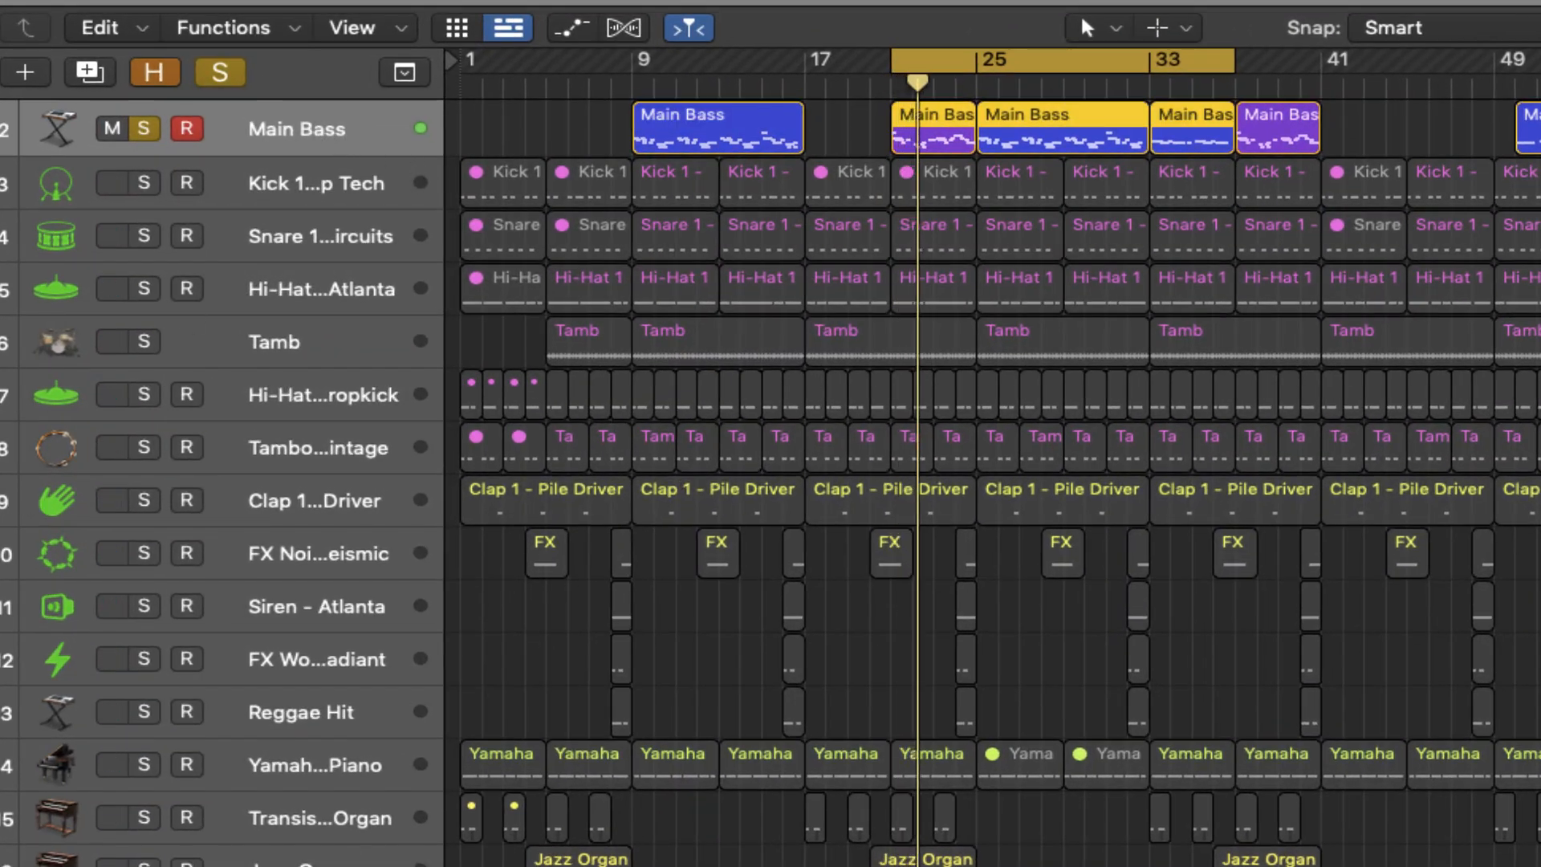
pyautogui.press('v')
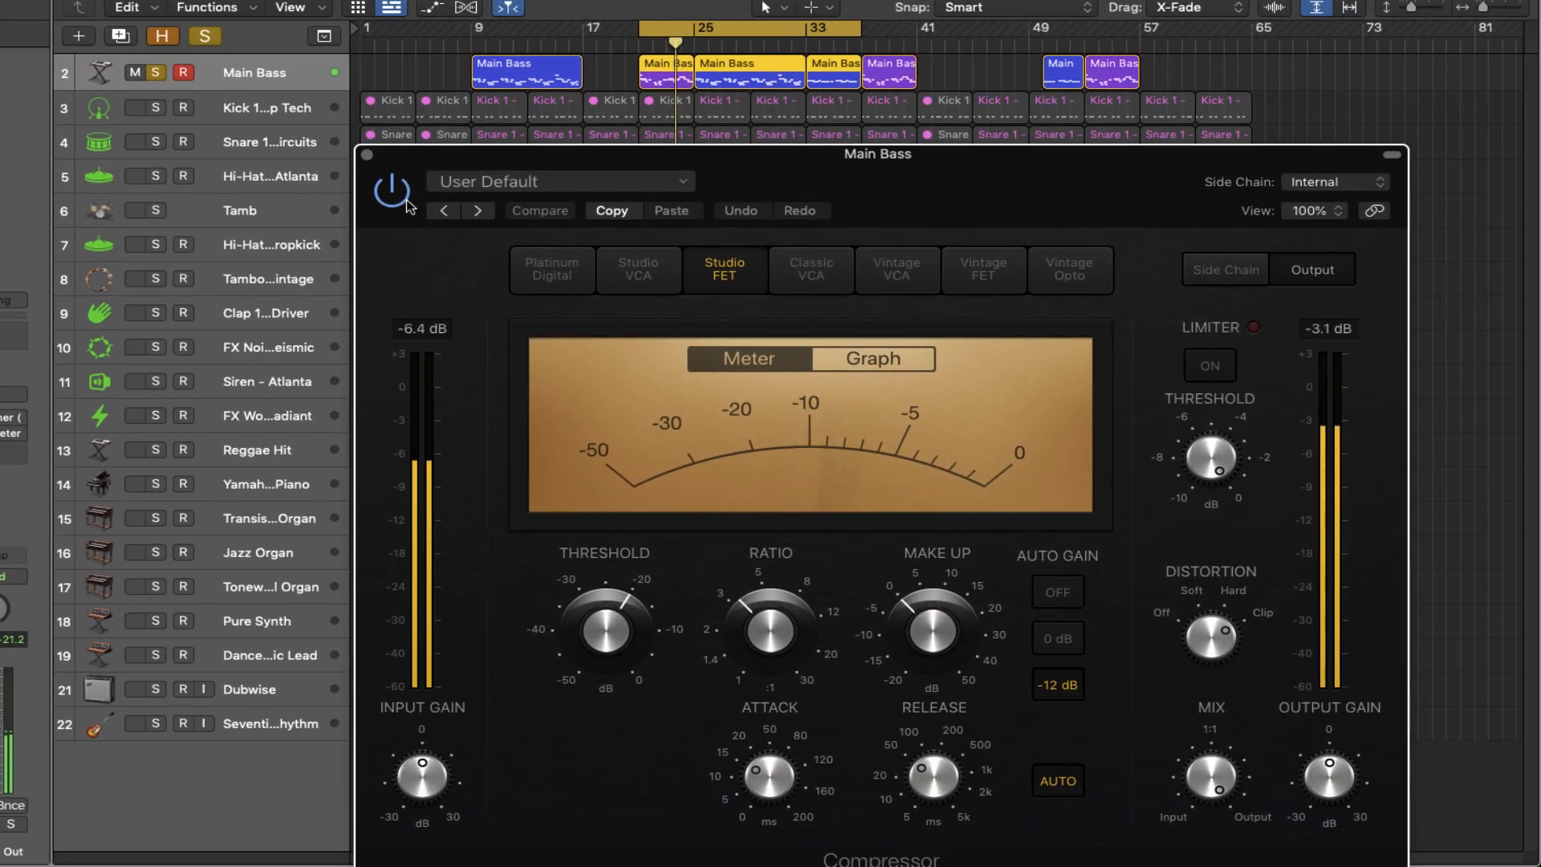
pyautogui.click(404, 203)
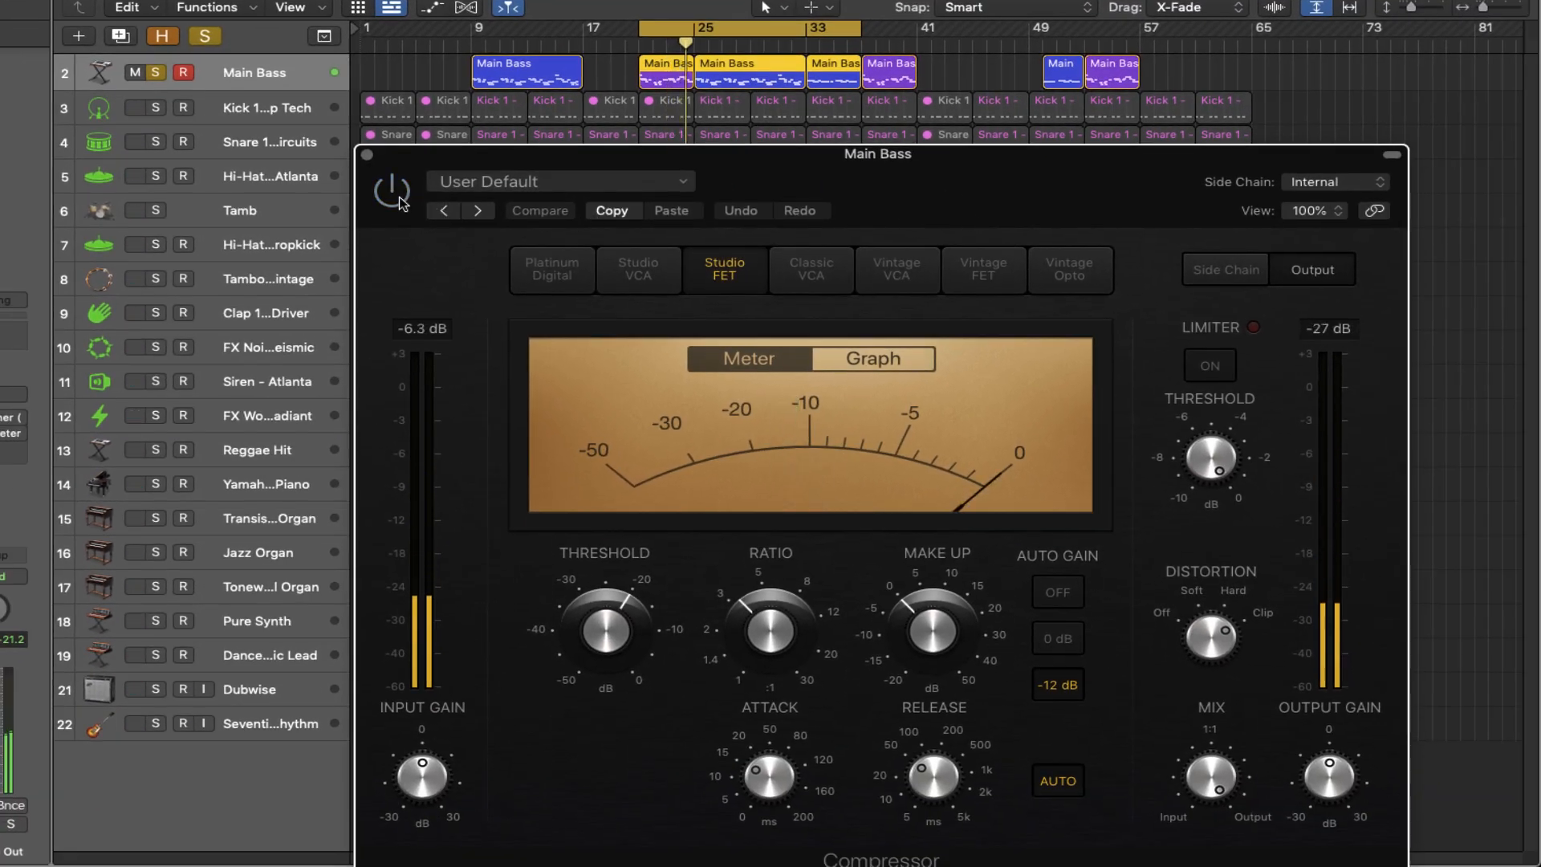
pyautogui.click(401, 202)
# Step: Move the Main Bass Compressor and CLA Bass windows aside to view the bass processing
pyautogui.moveTo(807, 211); pyautogui.dragTo(746, 51)
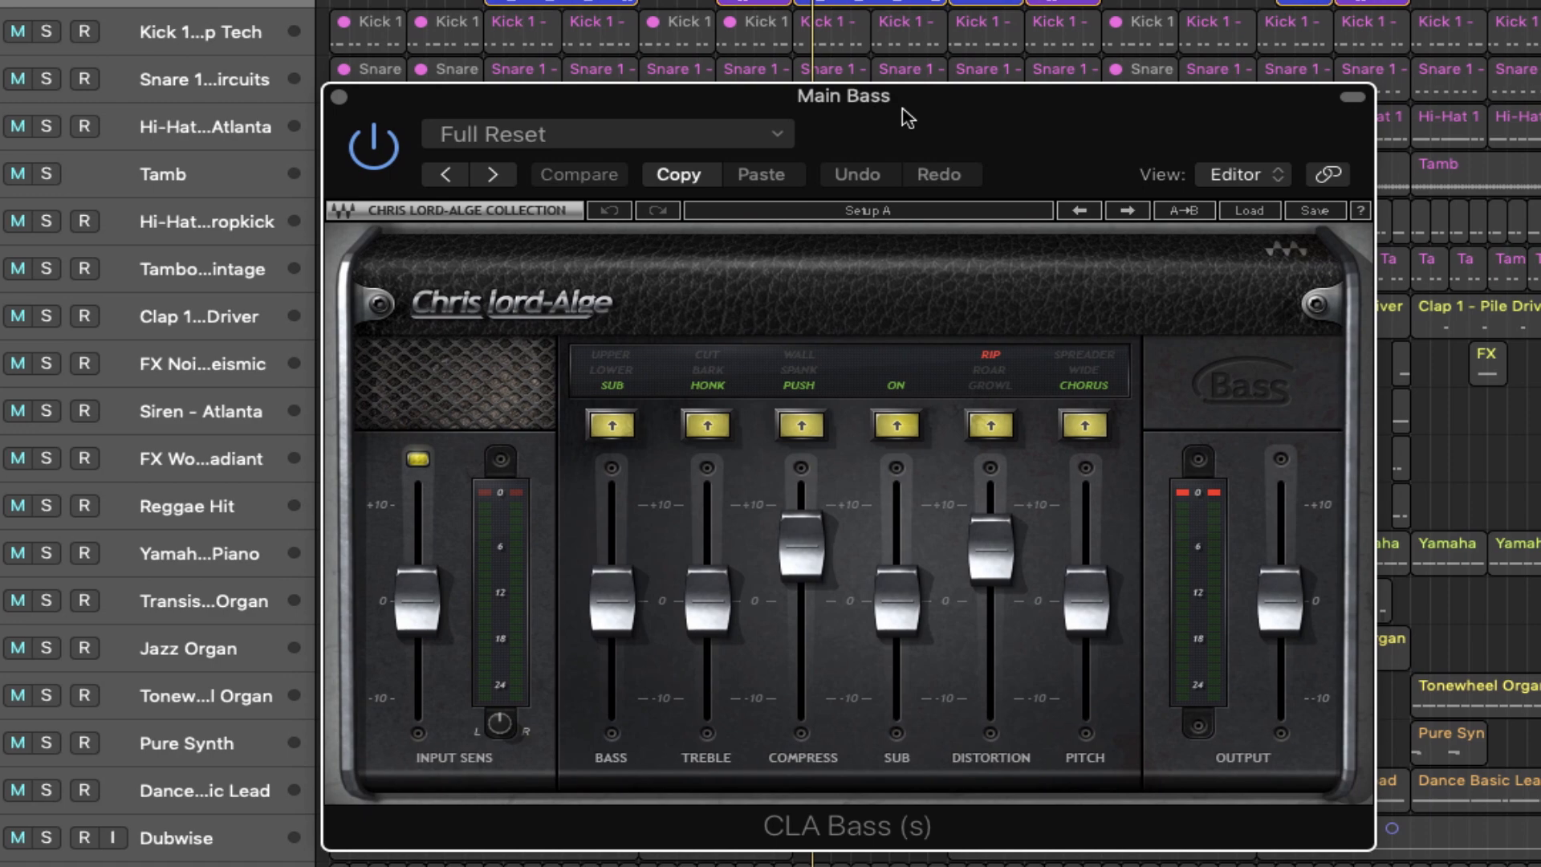
pyautogui.moveTo(905, 116); pyautogui.dragTo(889, 0)
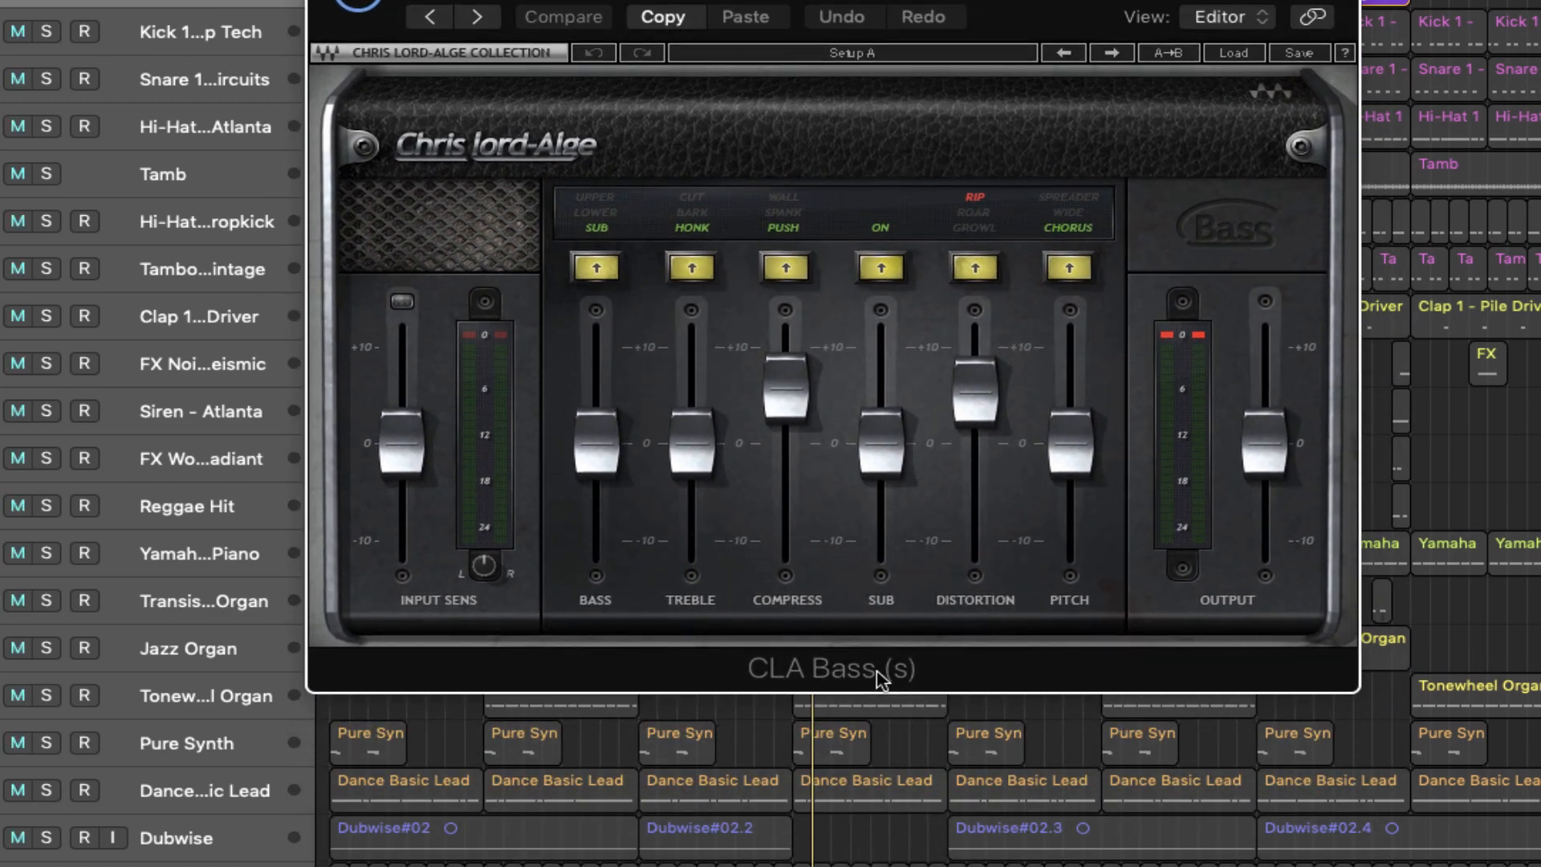
pyautogui.moveTo(882, 61); pyautogui.dragTo(900, 55)
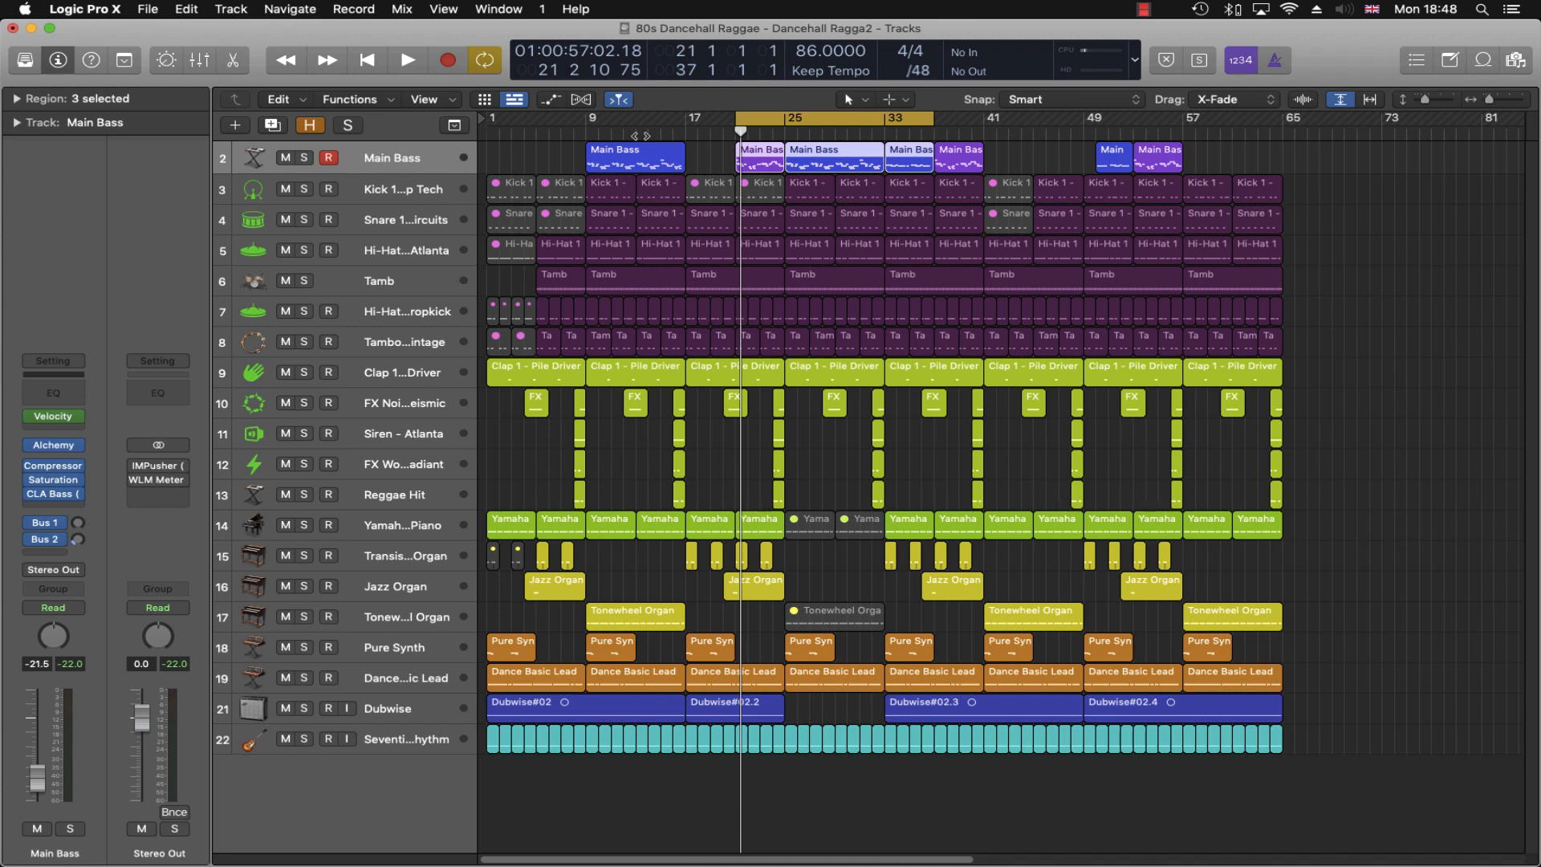
# Step: Play the full mix with no tracks soloed
pyautogui.press('space')
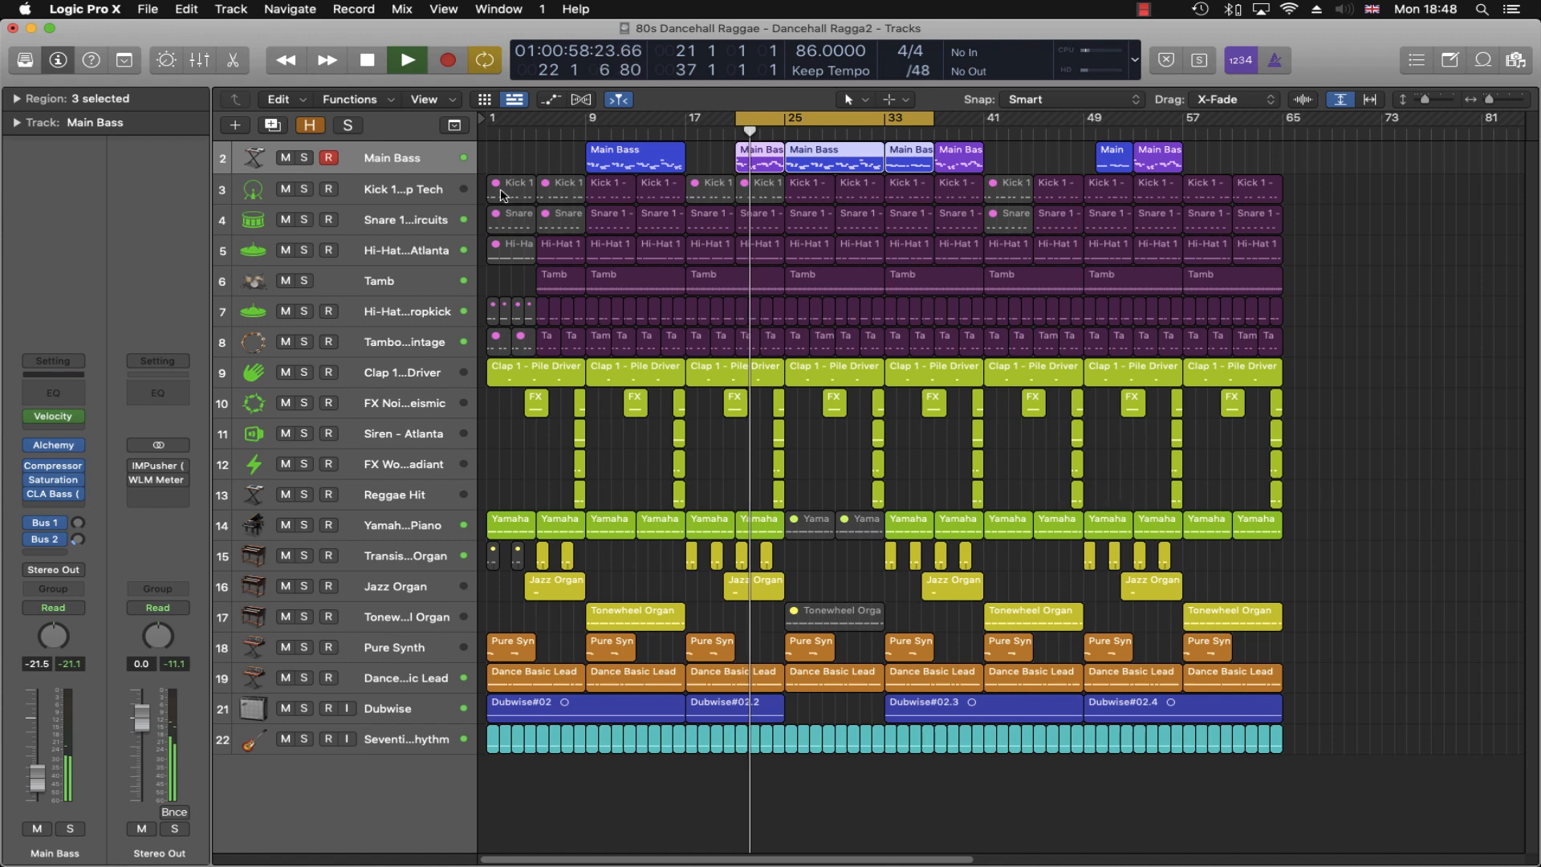
pyautogui.click(523, 448)
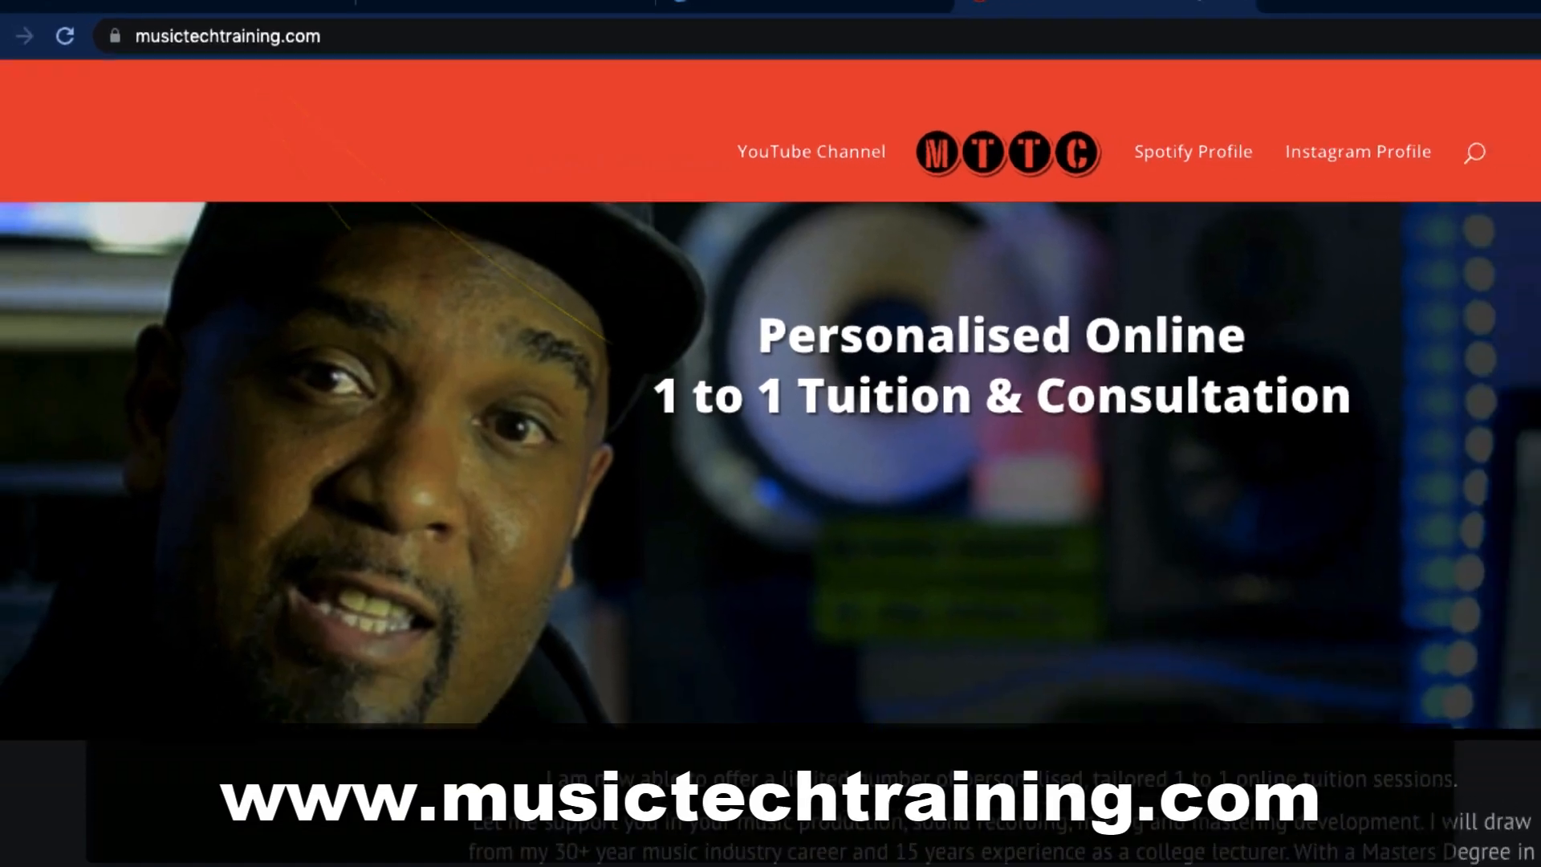
# Step: In the browser on musictechtraining.com, fill in the contact form's e-mail and a message asking to book a tuition session, ending in "techniques?"
pyautogui.moveTo(1537, 238); pyautogui.dragTo(1539, 577)
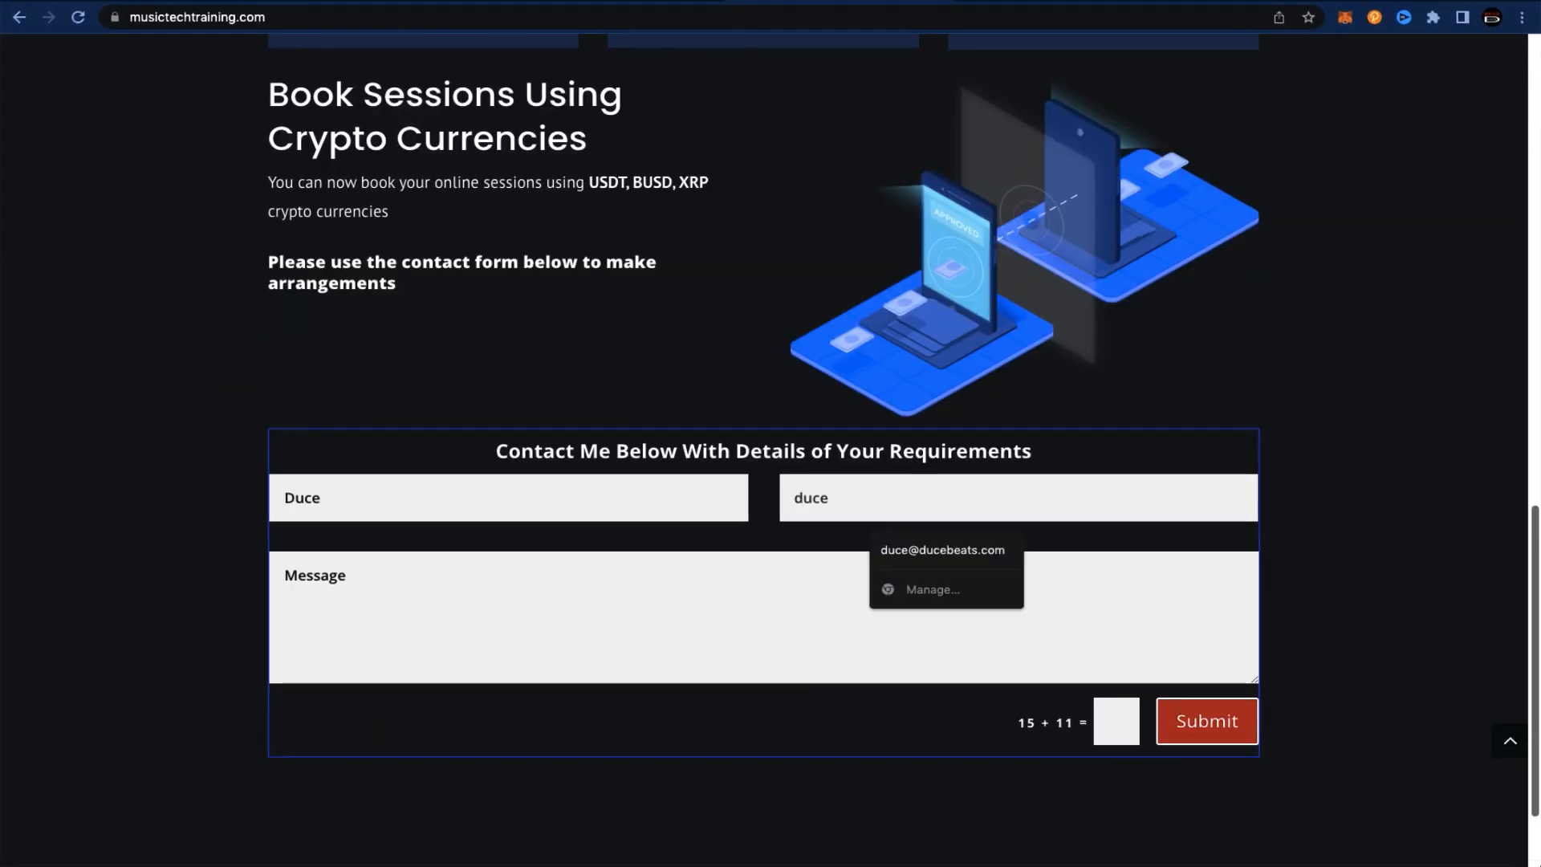
pyautogui.write('@ducebeats.com')
pyautogui.click(321, 586)
pyautogui.write('Hey, can I book a tuition session with you?')
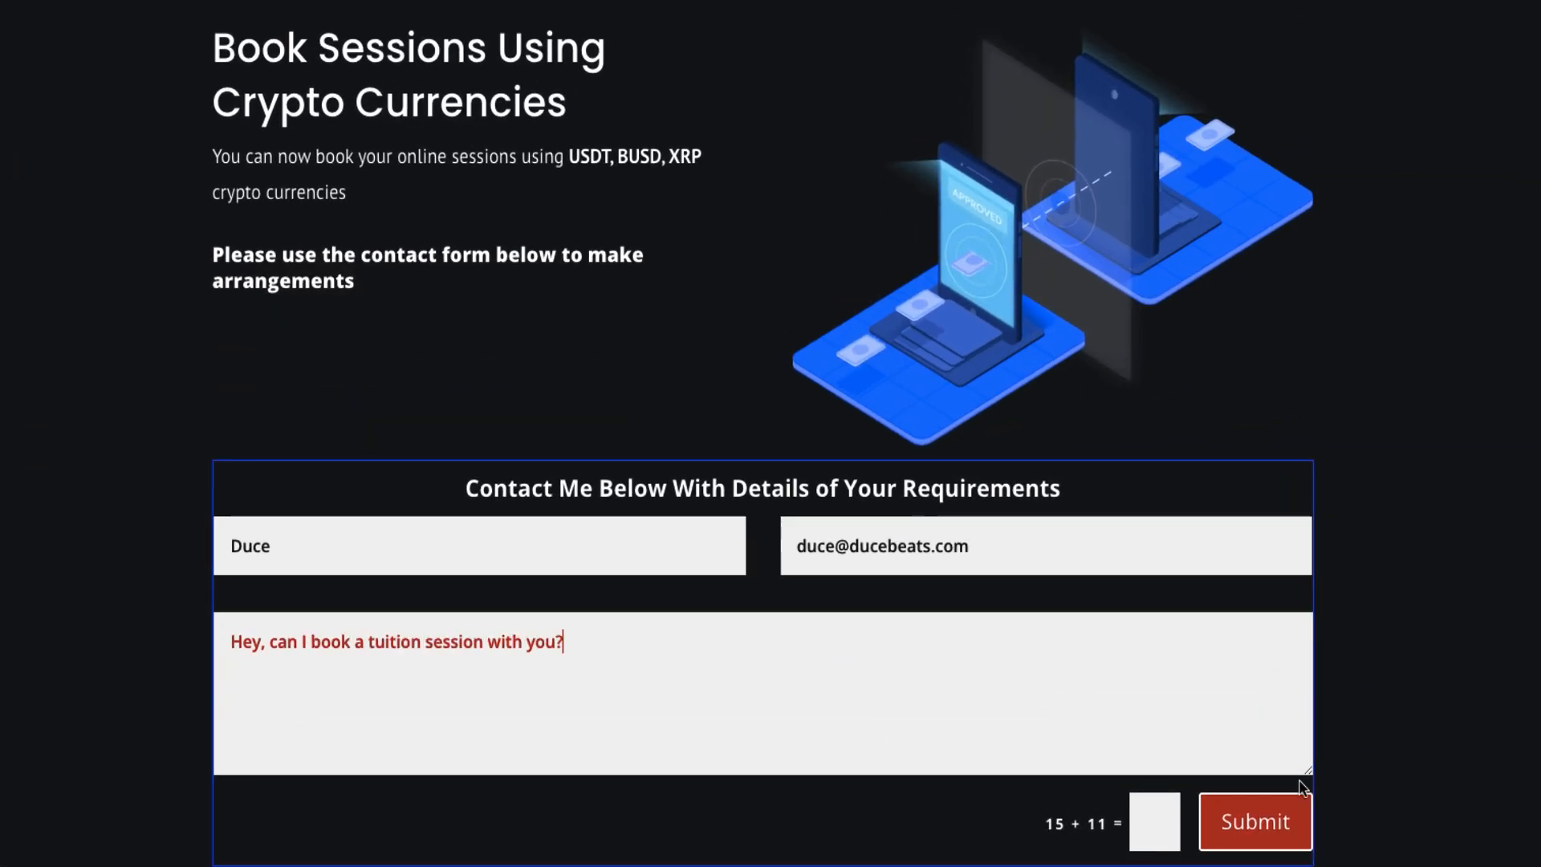
pyautogui.press('BackSpace')
pyautogui.write('techniques?')
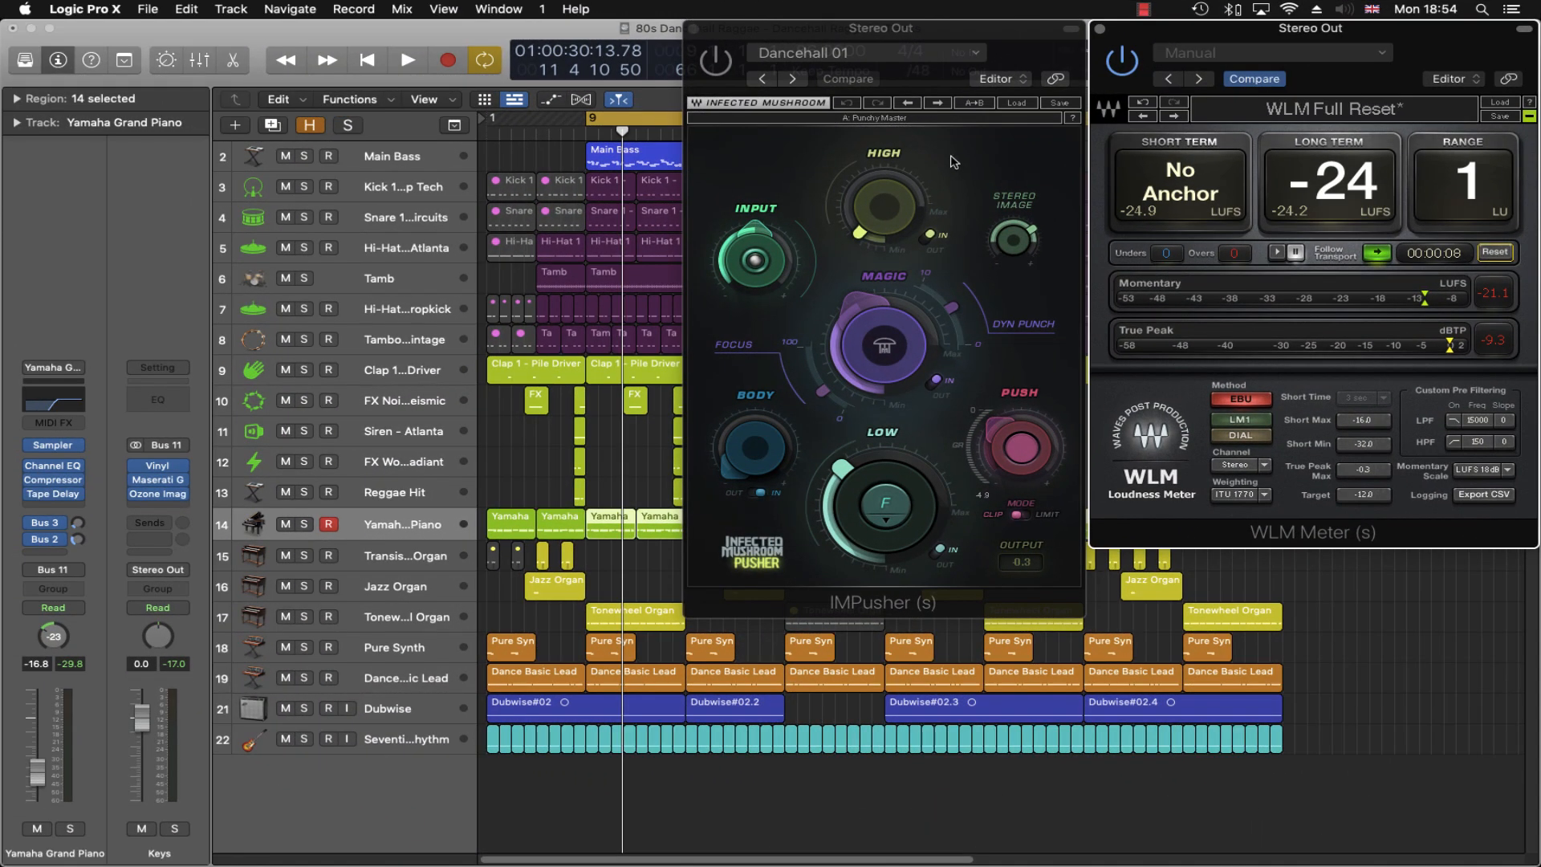
# Step: In Logic Pro X, hide the open plug-in windows and view all channels in the mixer before closing it
pyautogui.press('v')
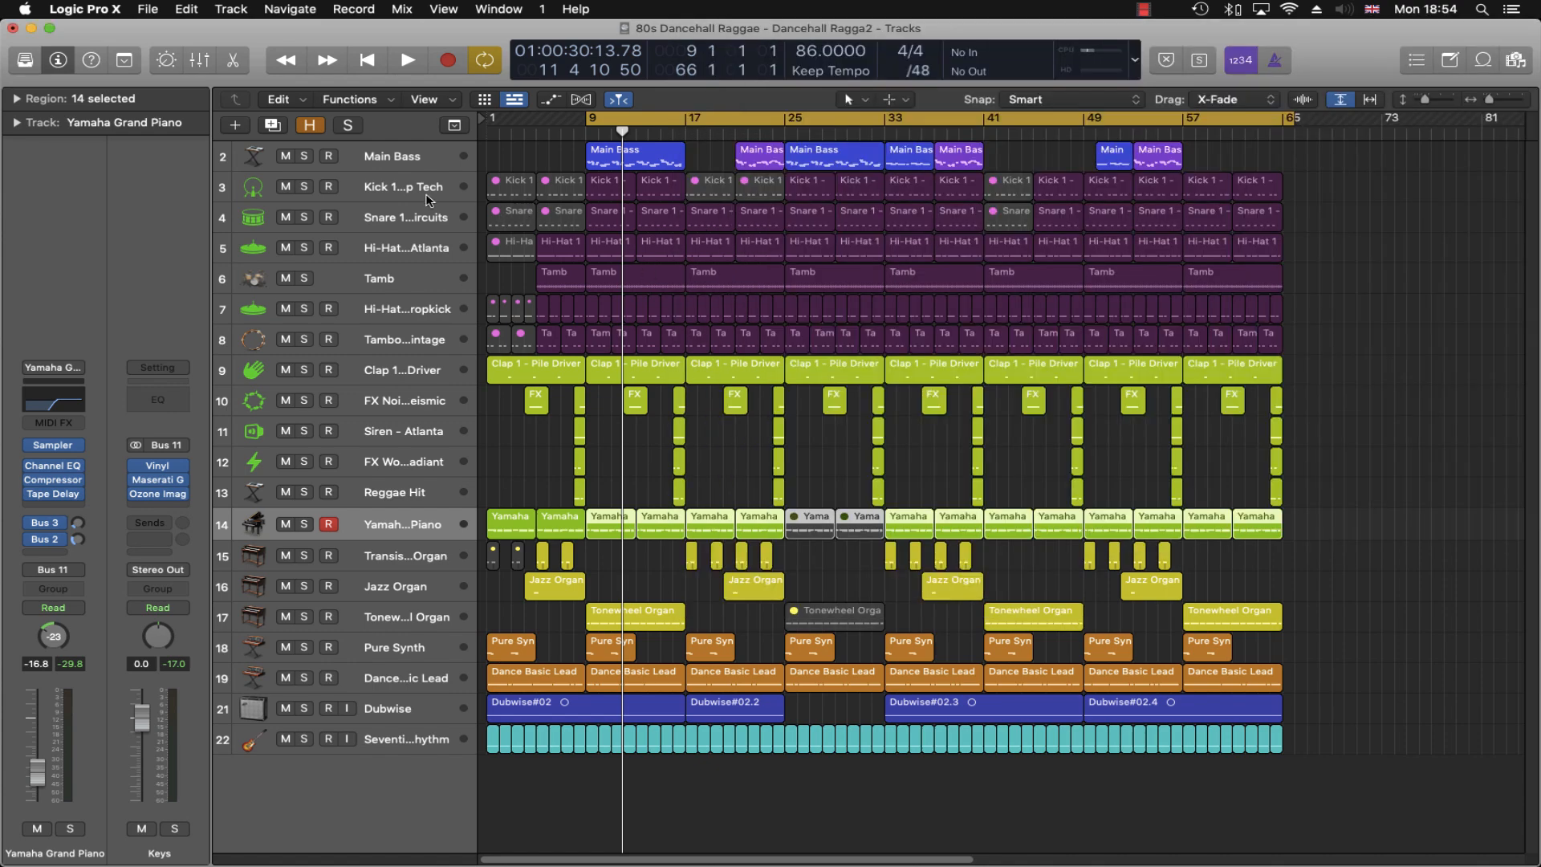
pyautogui.press('x')
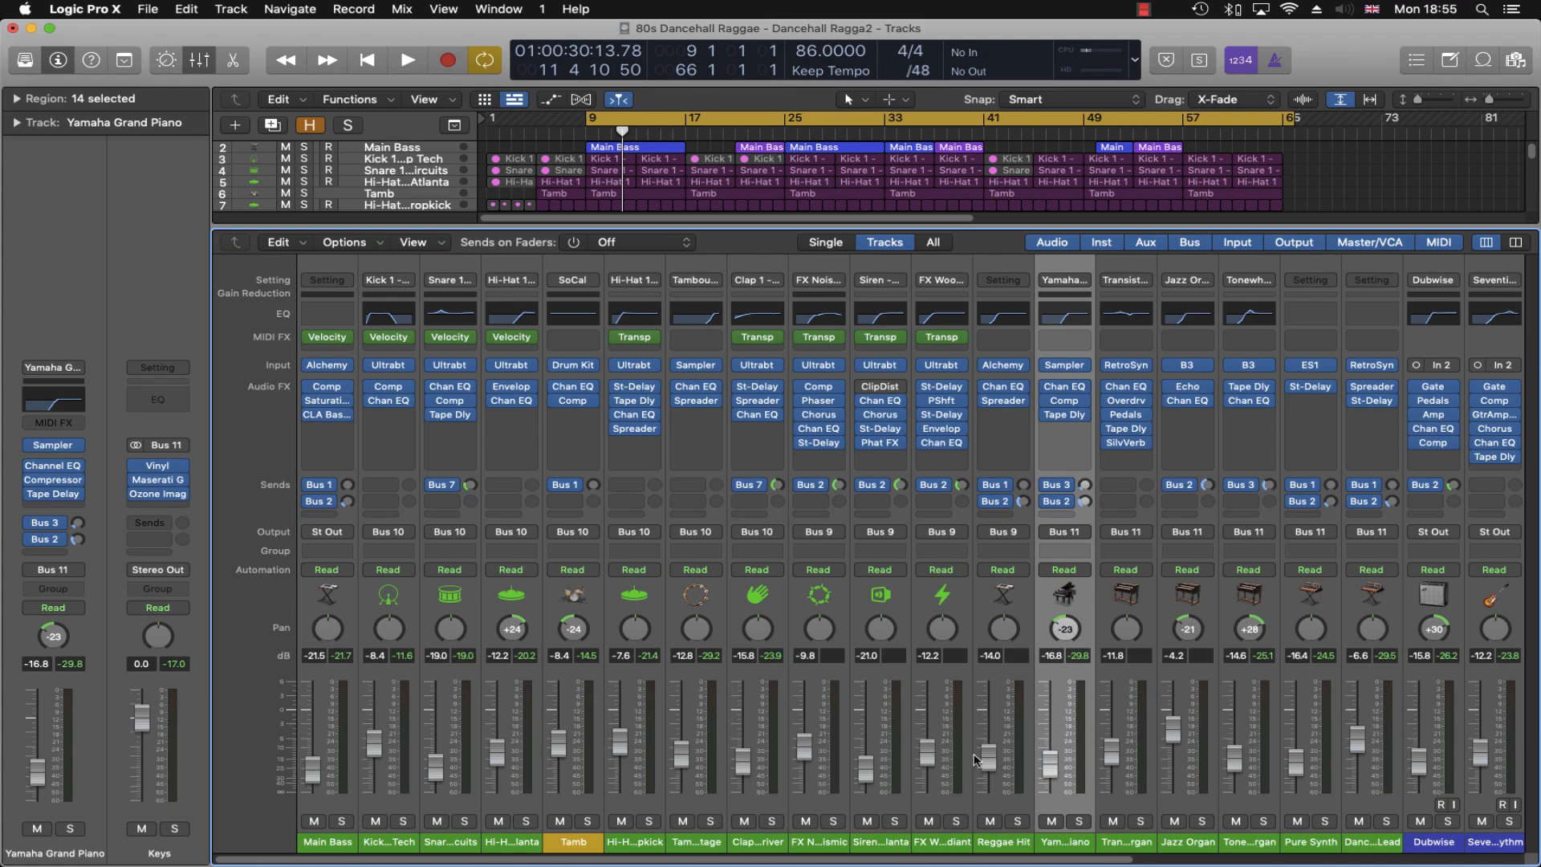
pyautogui.press('x')
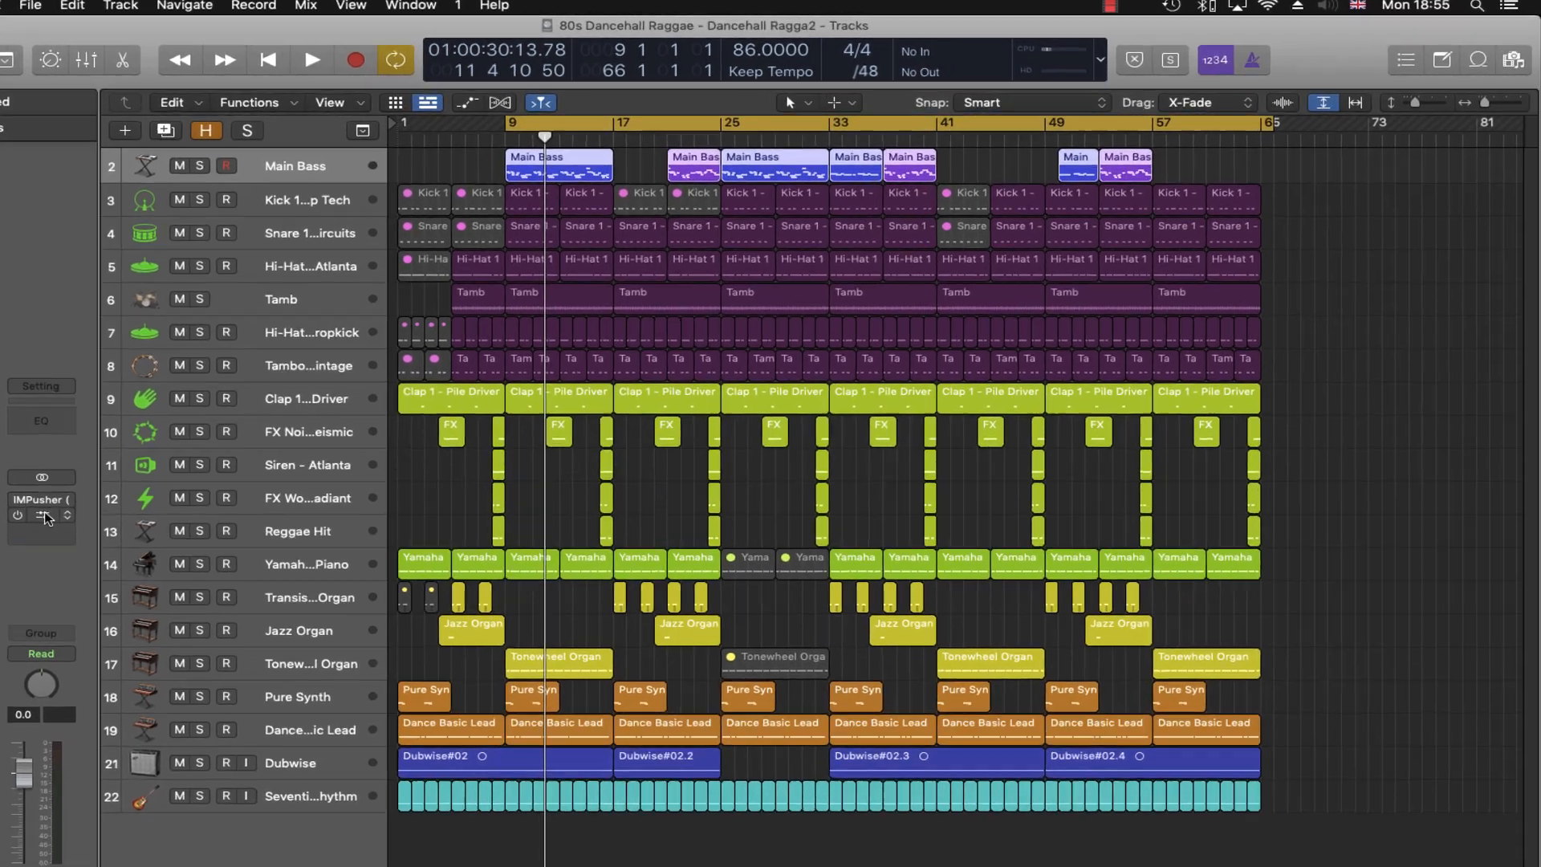
# Step: Open WLM Meter and IMPusher on the Stereo Out, and browse IMPusher's Bass, Mastering and Vocal factory presets without loading one
pyautogui.click(158, 480)
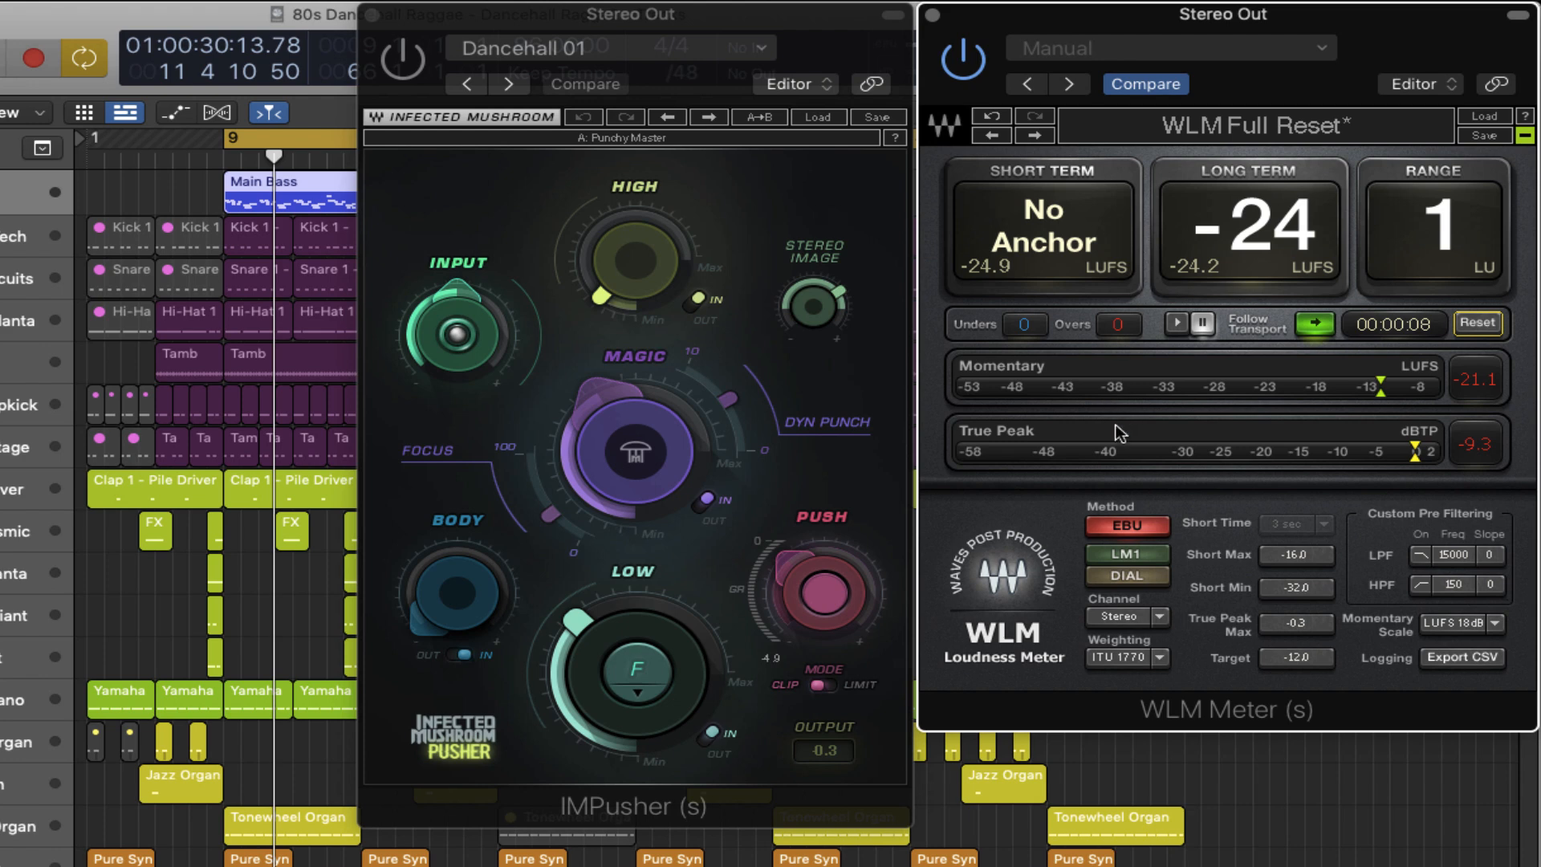
pyautogui.click(785, 140)
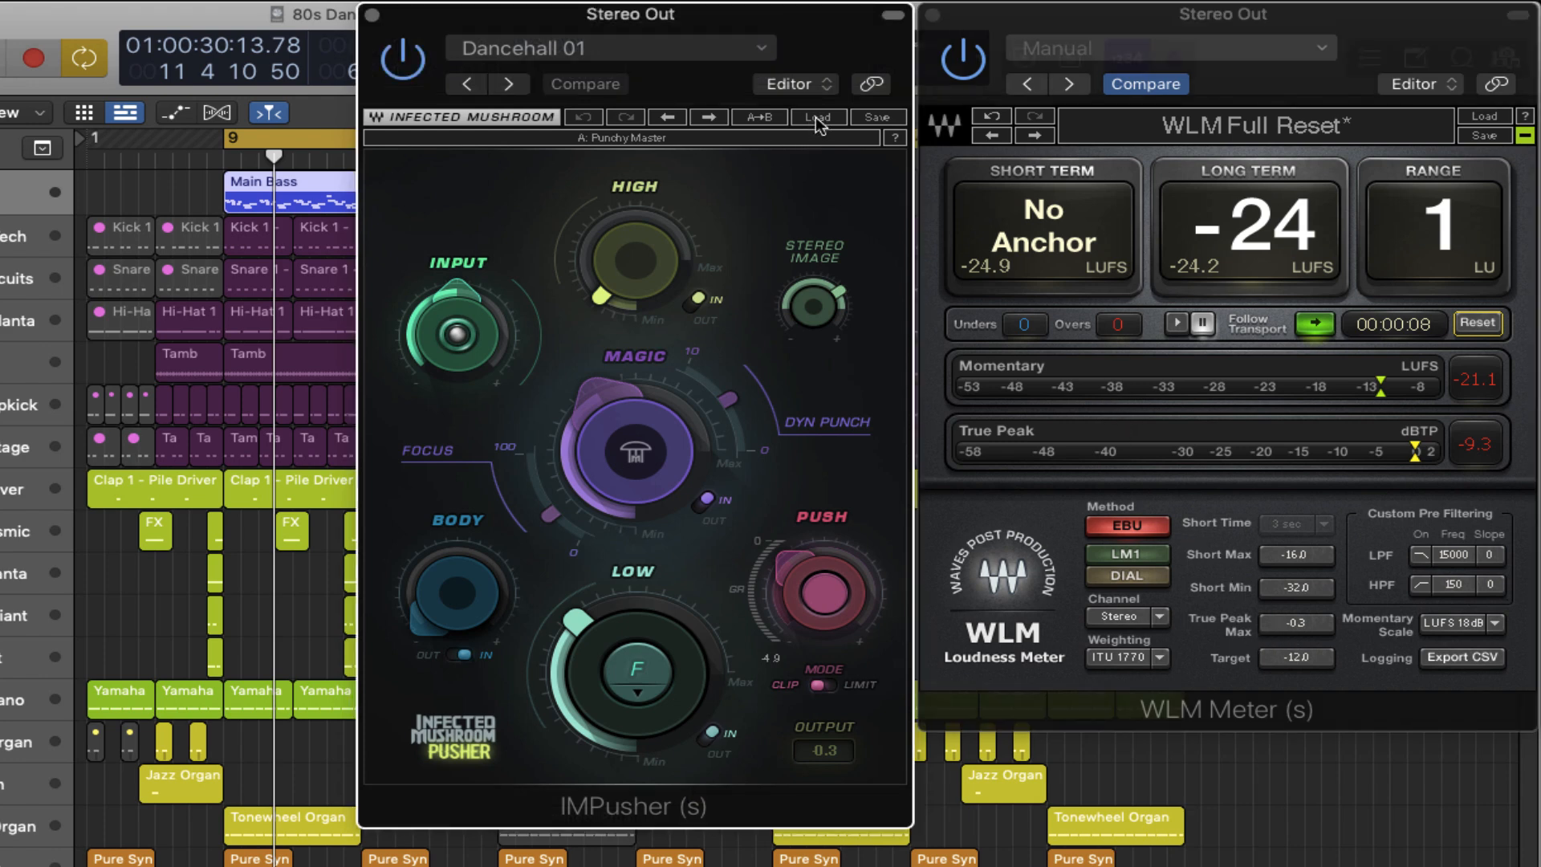
pyautogui.click(816, 118)
pyautogui.moveTo(889, 248)
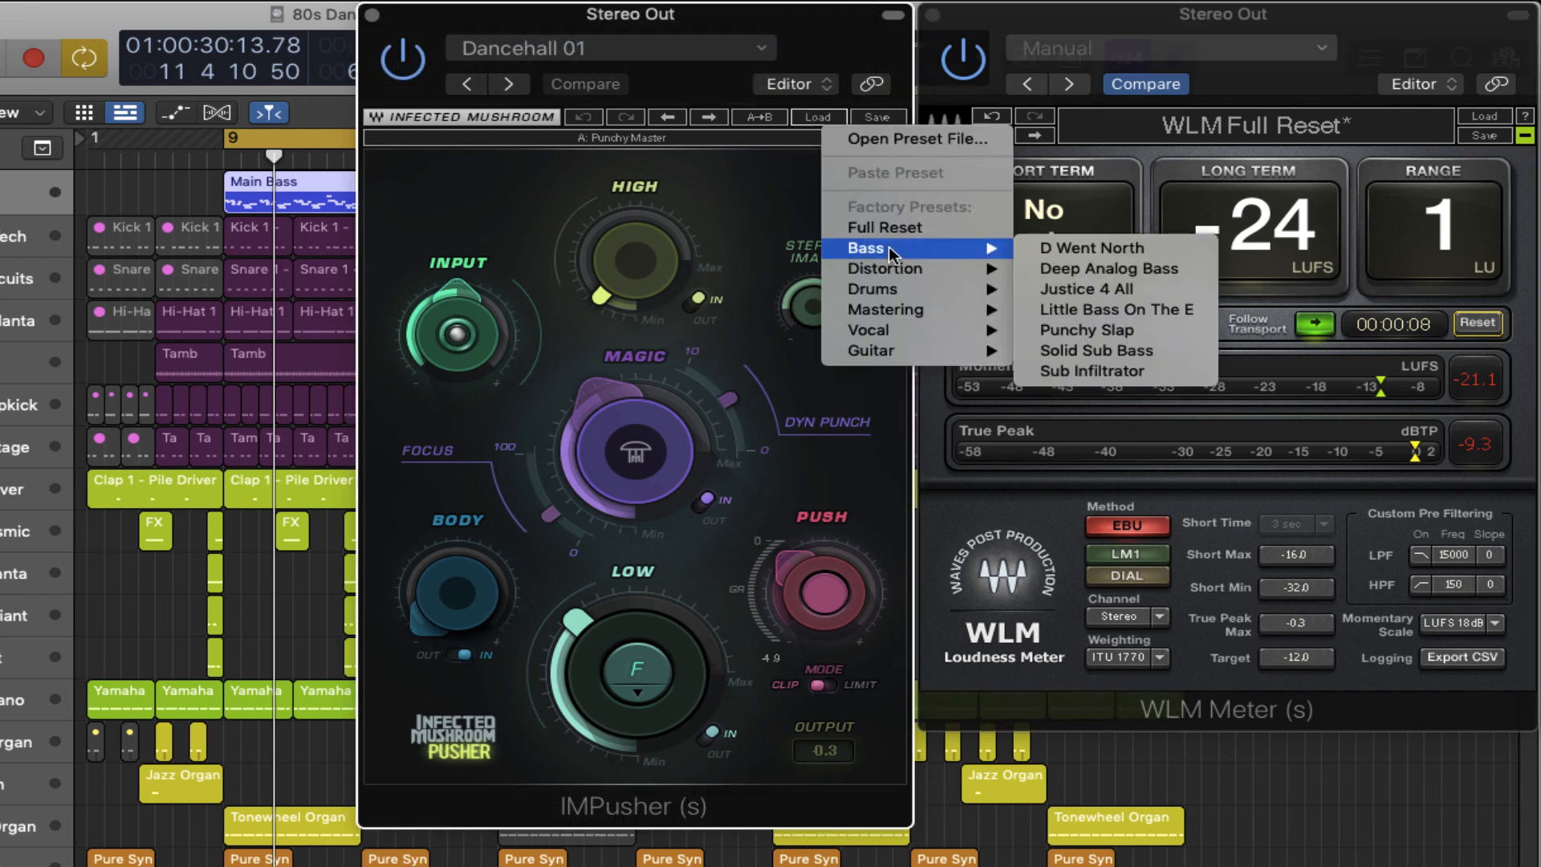
pyautogui.moveTo(903, 311)
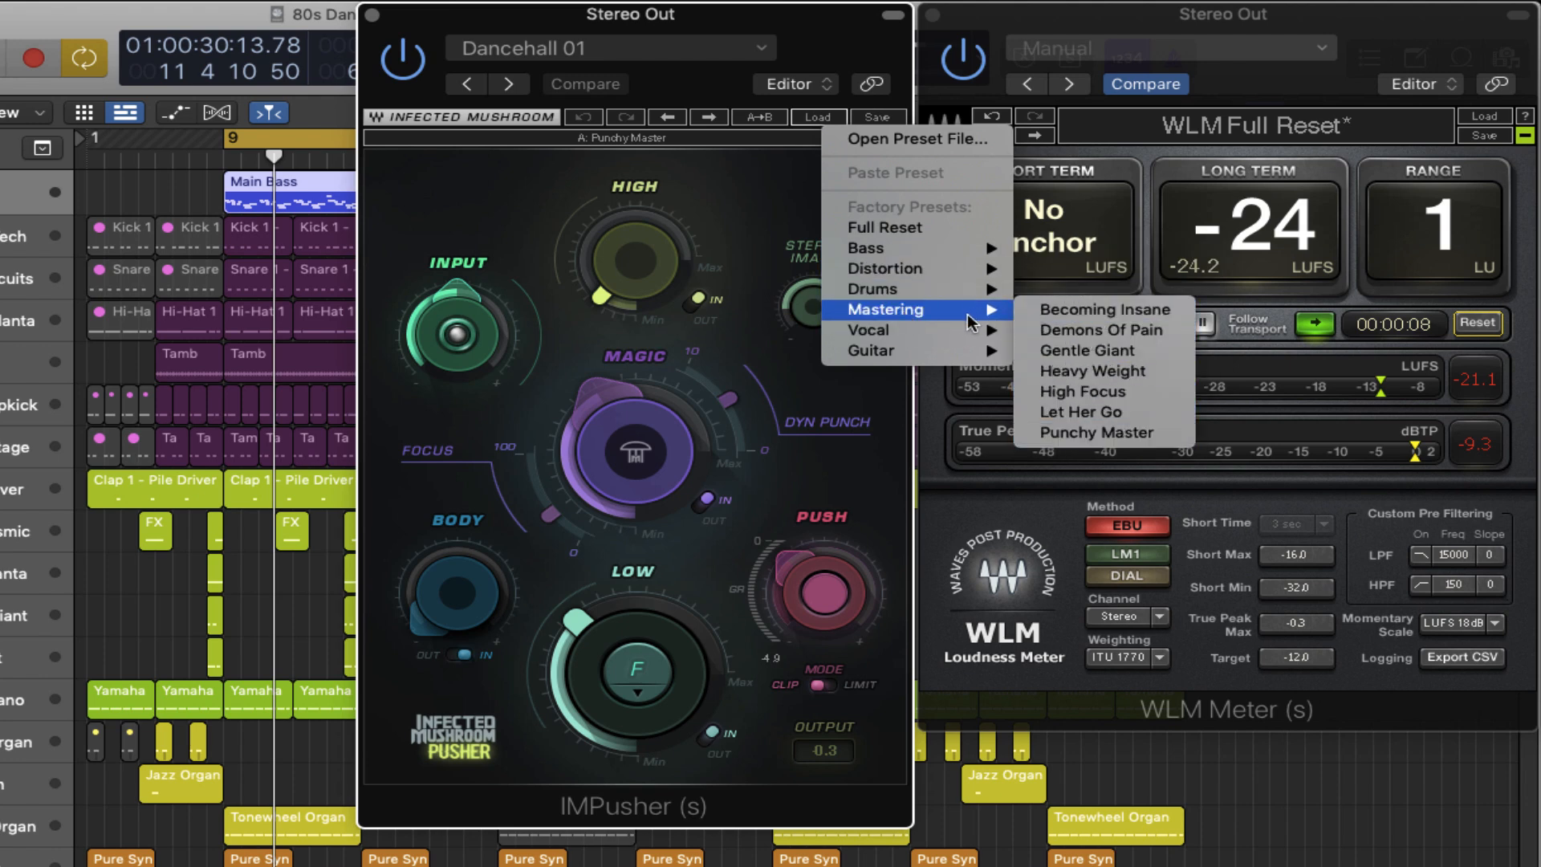
pyautogui.moveTo(947, 329)
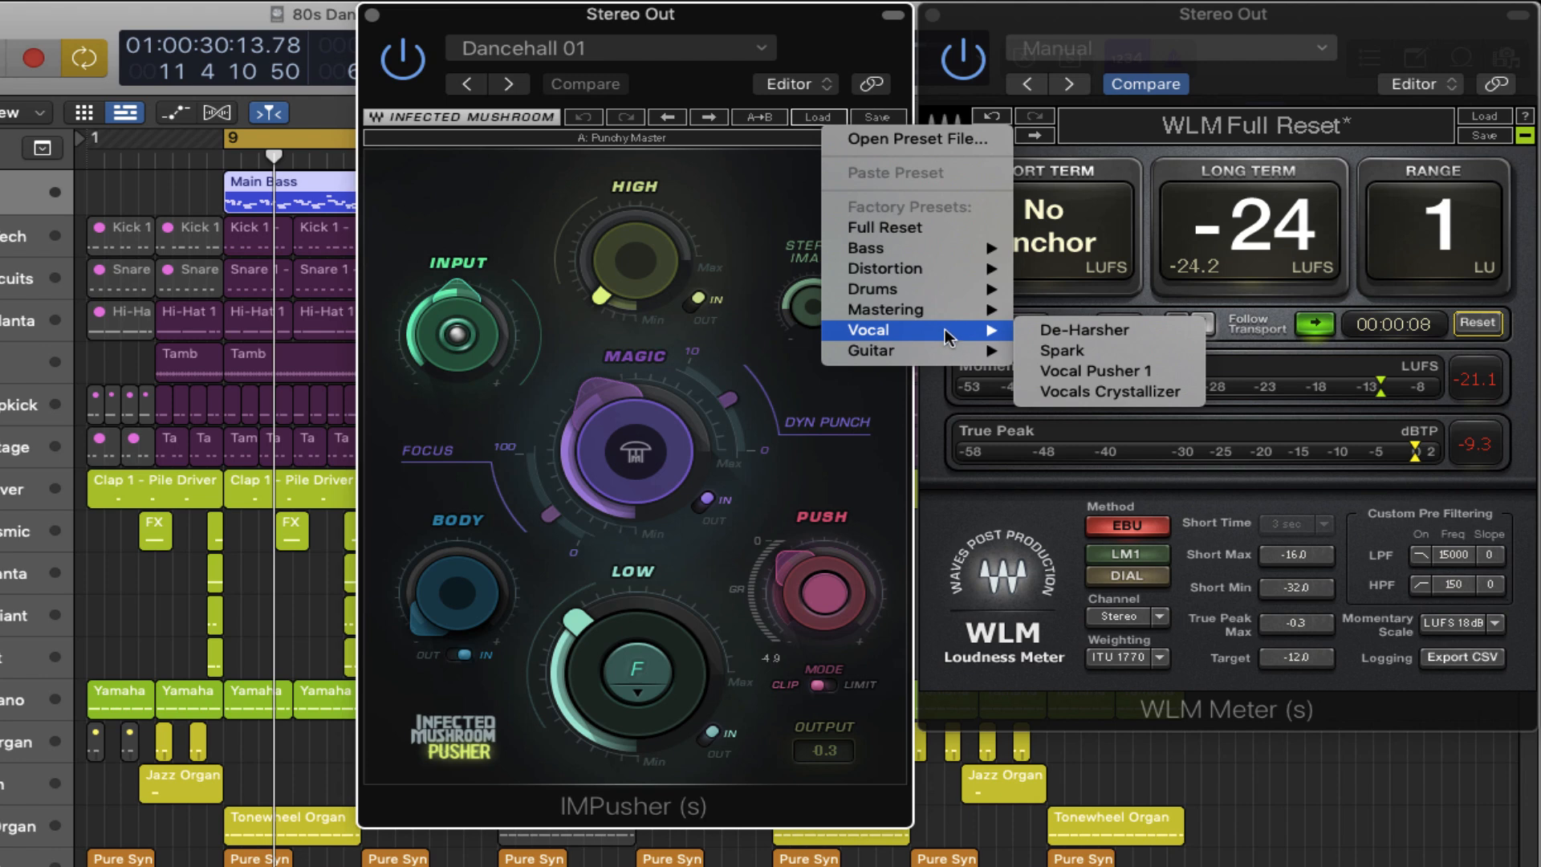
pyautogui.moveTo(941, 250)
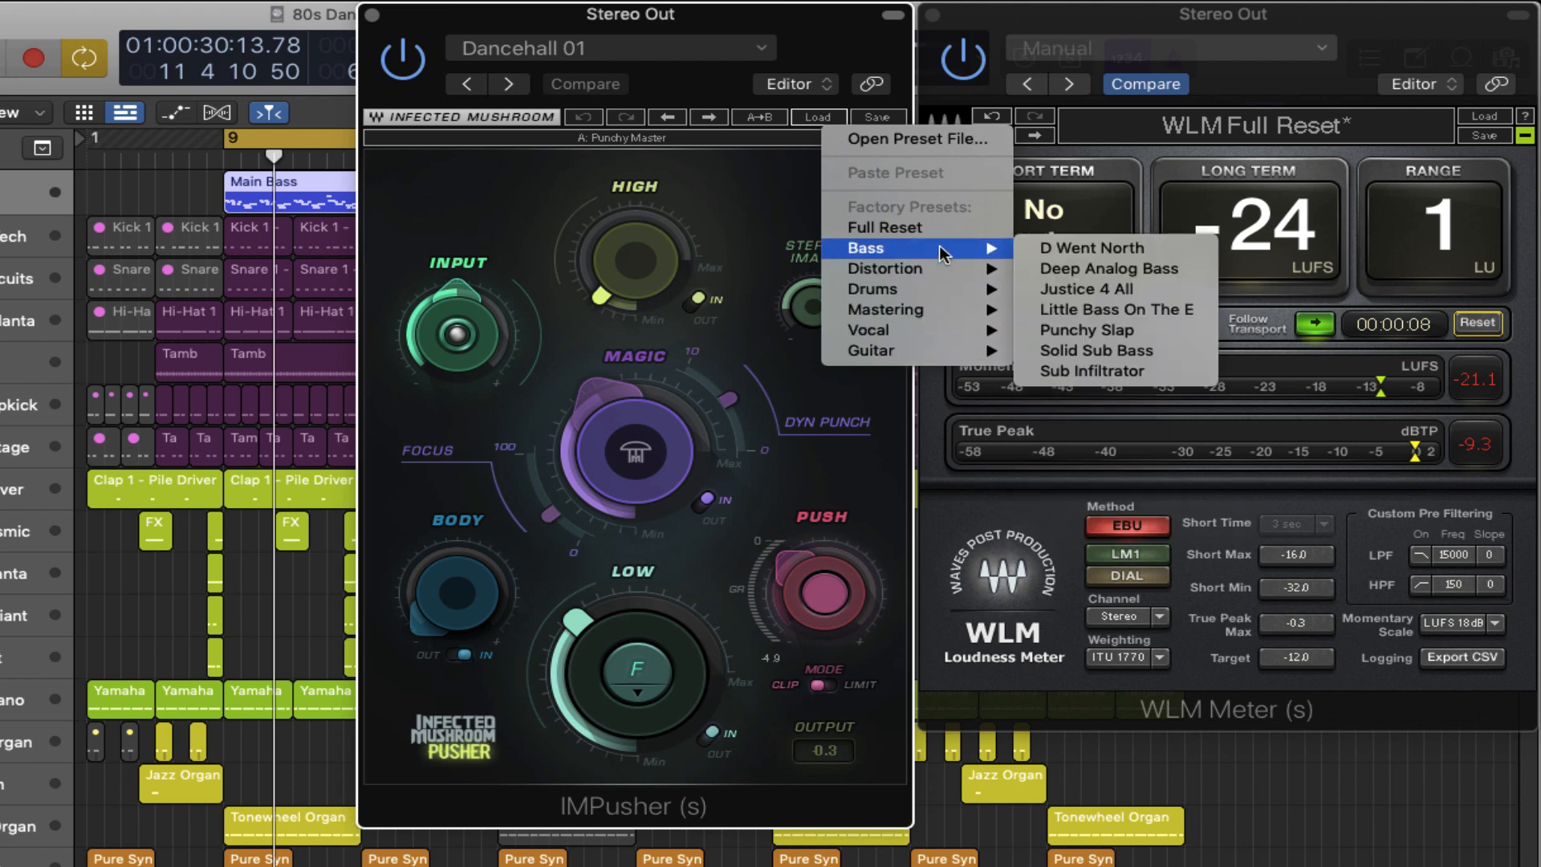
pyautogui.click(716, 176)
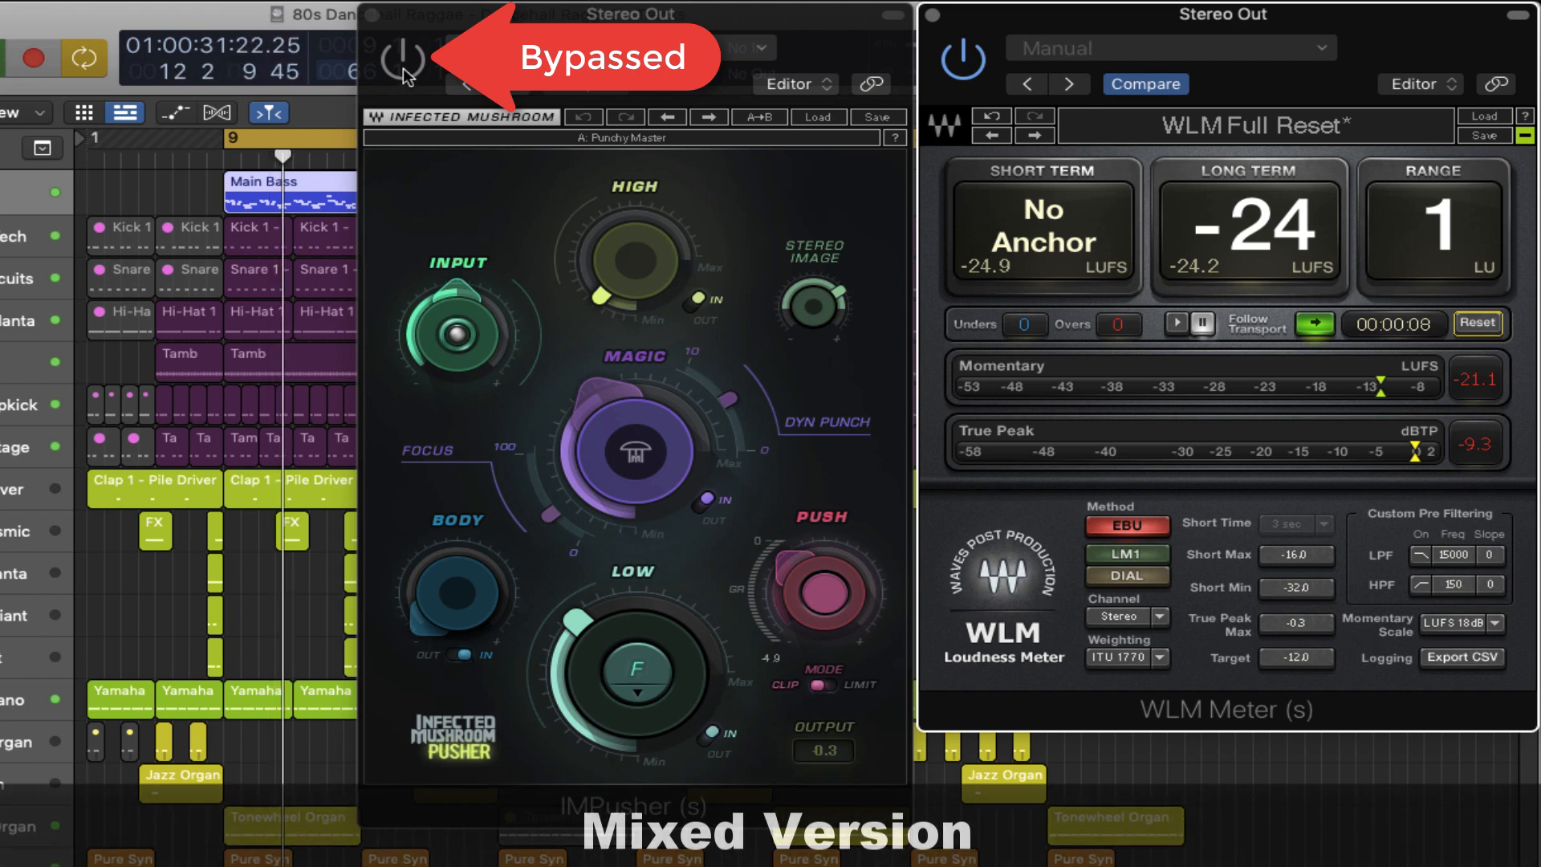
# Step: Compare the mix with IMPusher bypassed and active, and close the IMPusher and WLM Meter windows
pyautogui.click(404, 71)
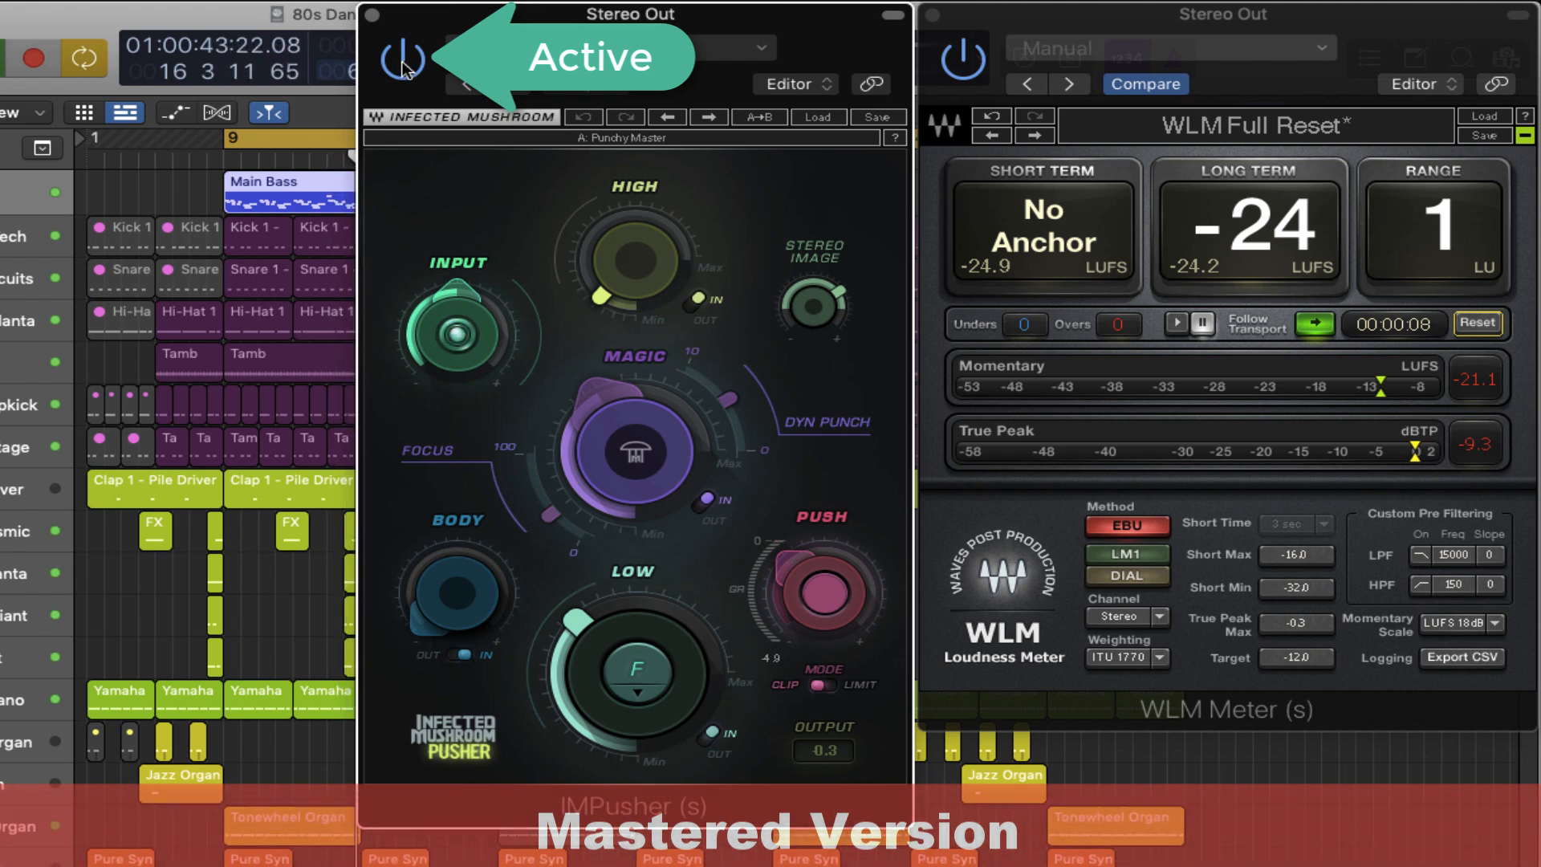
pyautogui.click(373, 16)
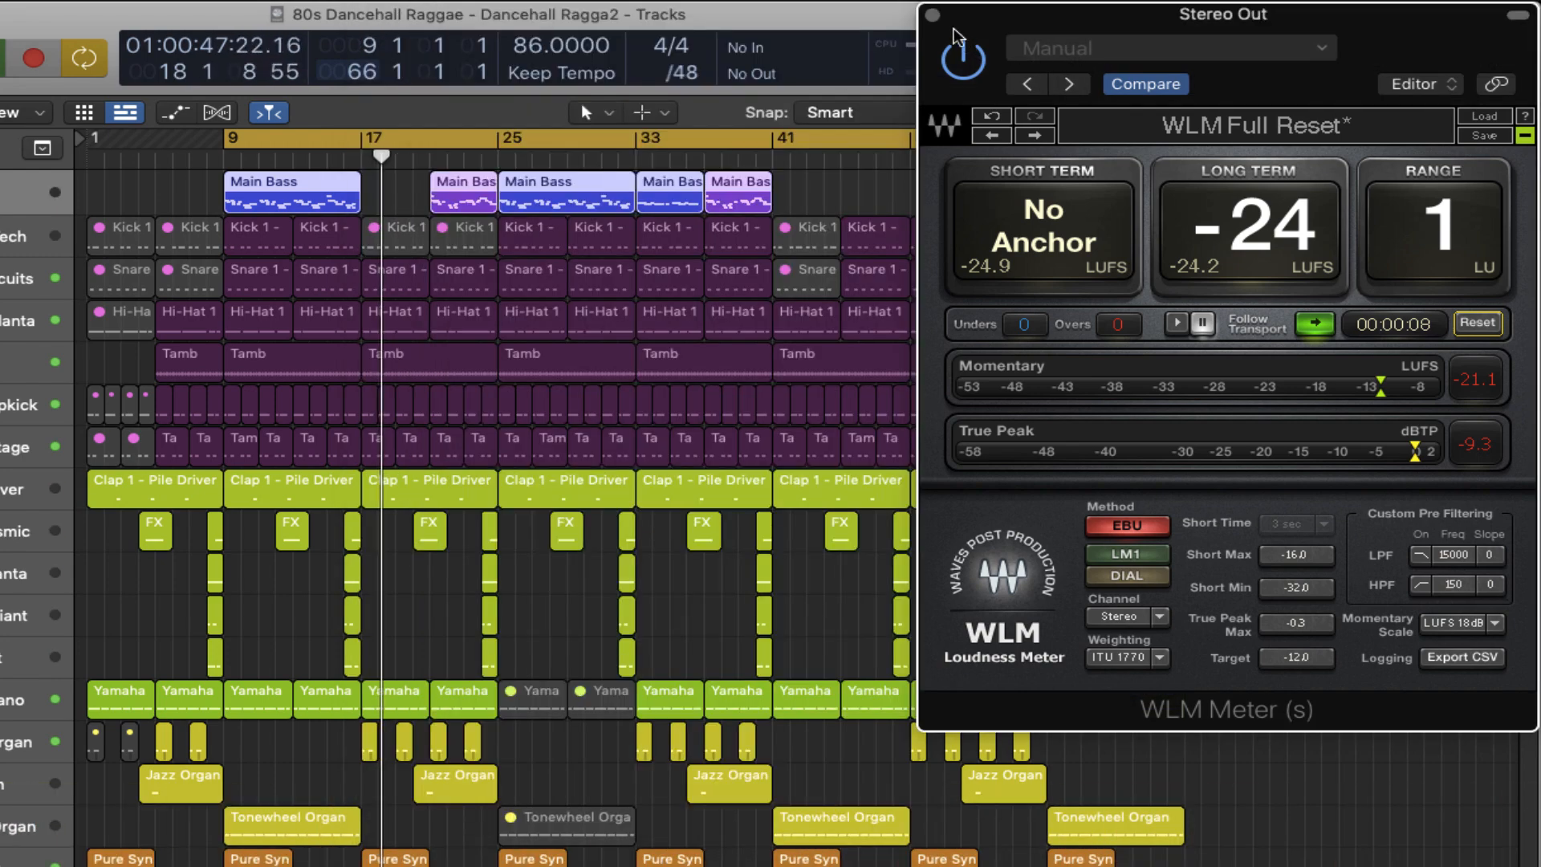
pyautogui.click(932, 14)
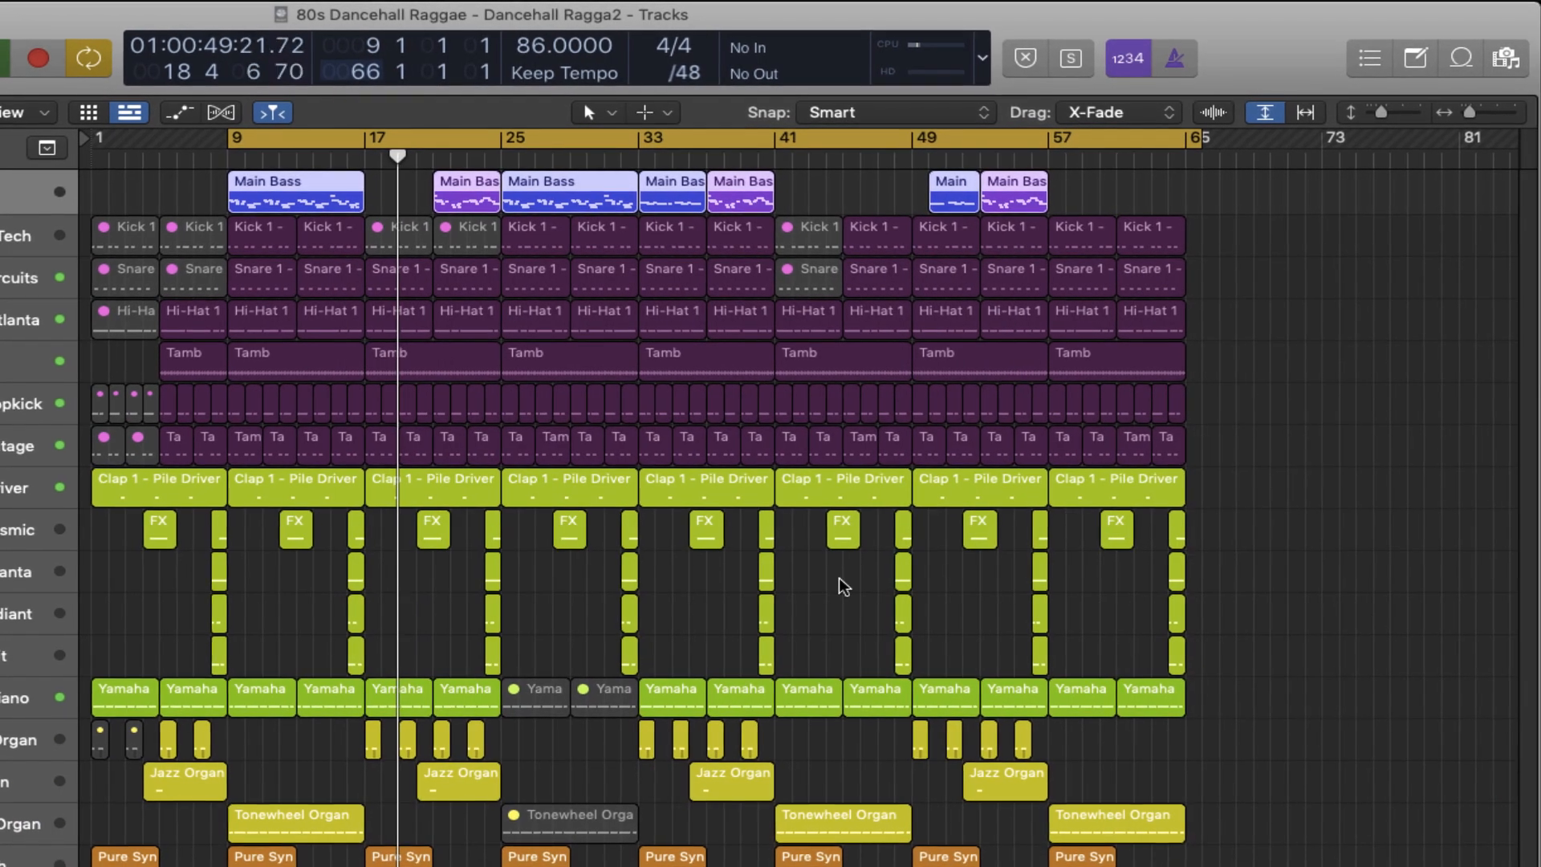